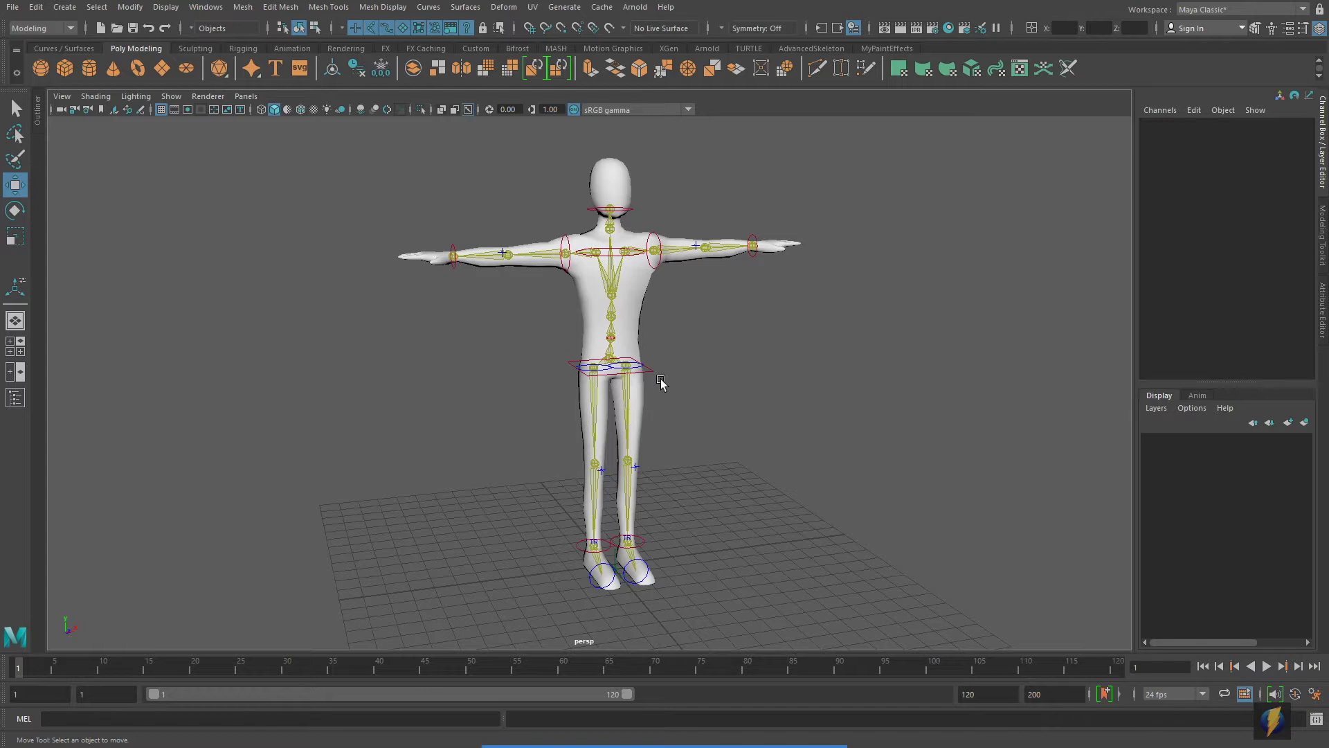
# Switch Maya's menu set from Modeling to Rigging.
pyautogui.click(70, 28)
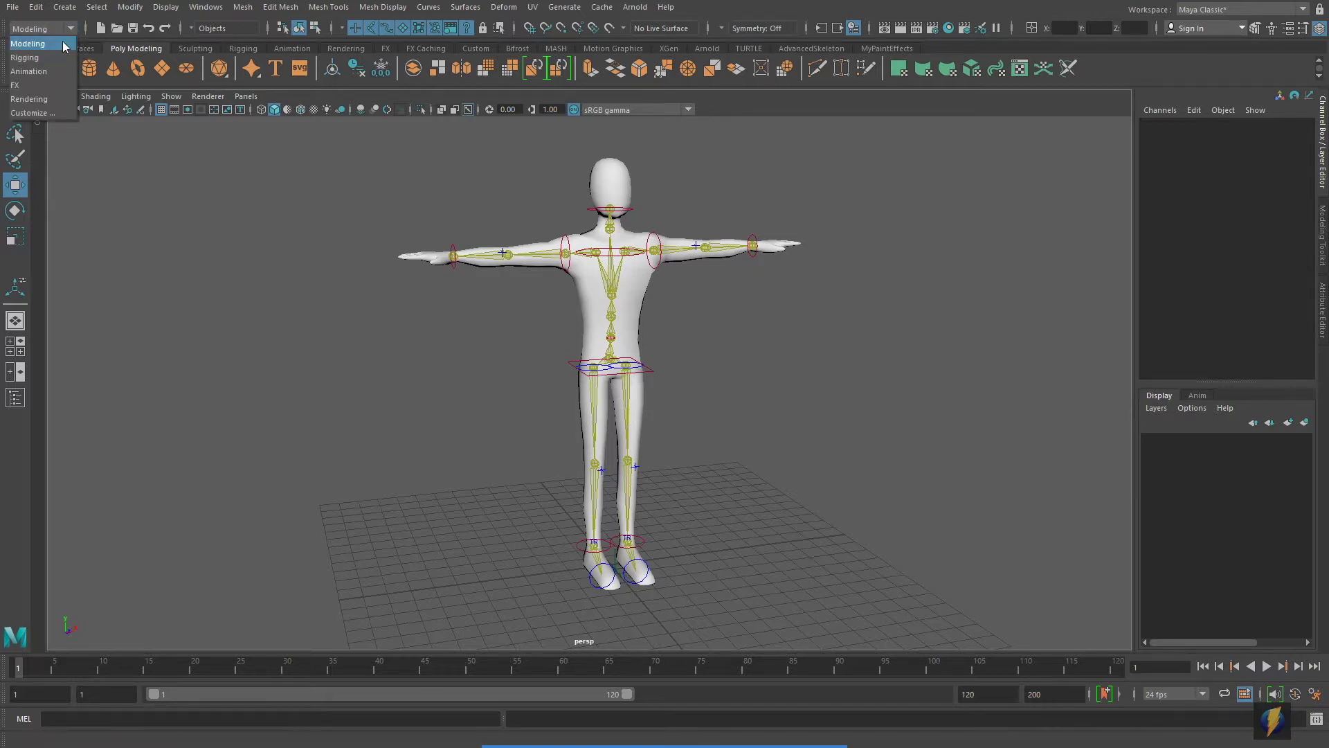
pyautogui.click(35, 58)
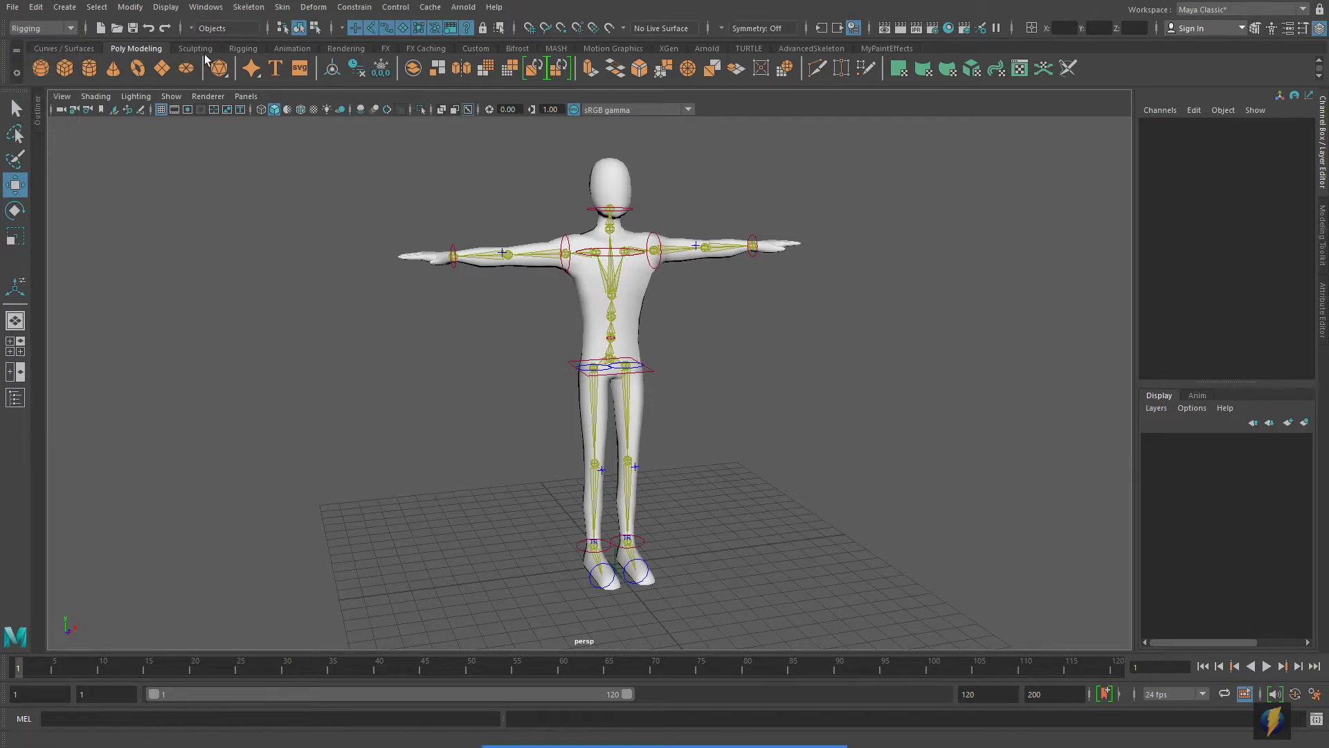
pyautogui.click(254, 8)
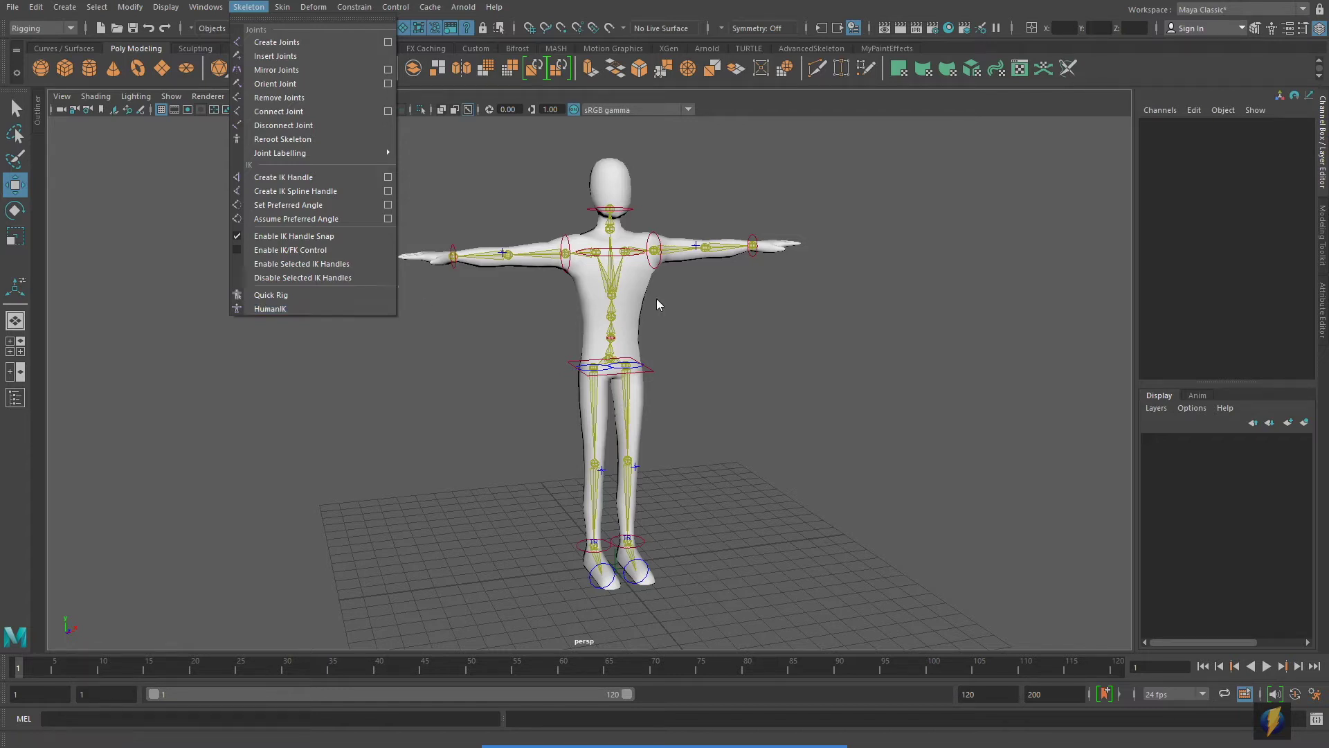
pyautogui.click(757, 296)
pyautogui.moveTo(686, 329)
pyautogui.keyDown('alt'); pyautogui.mouseDown()
pyautogui.moveTo(698, 337)
pyautogui.moveTo(609, 326)
pyautogui.moveTo(679, 359)
pyautogui.moveTo(675, 347)
pyautogui.mouseUp(); pyautogui.keyUp('alt')
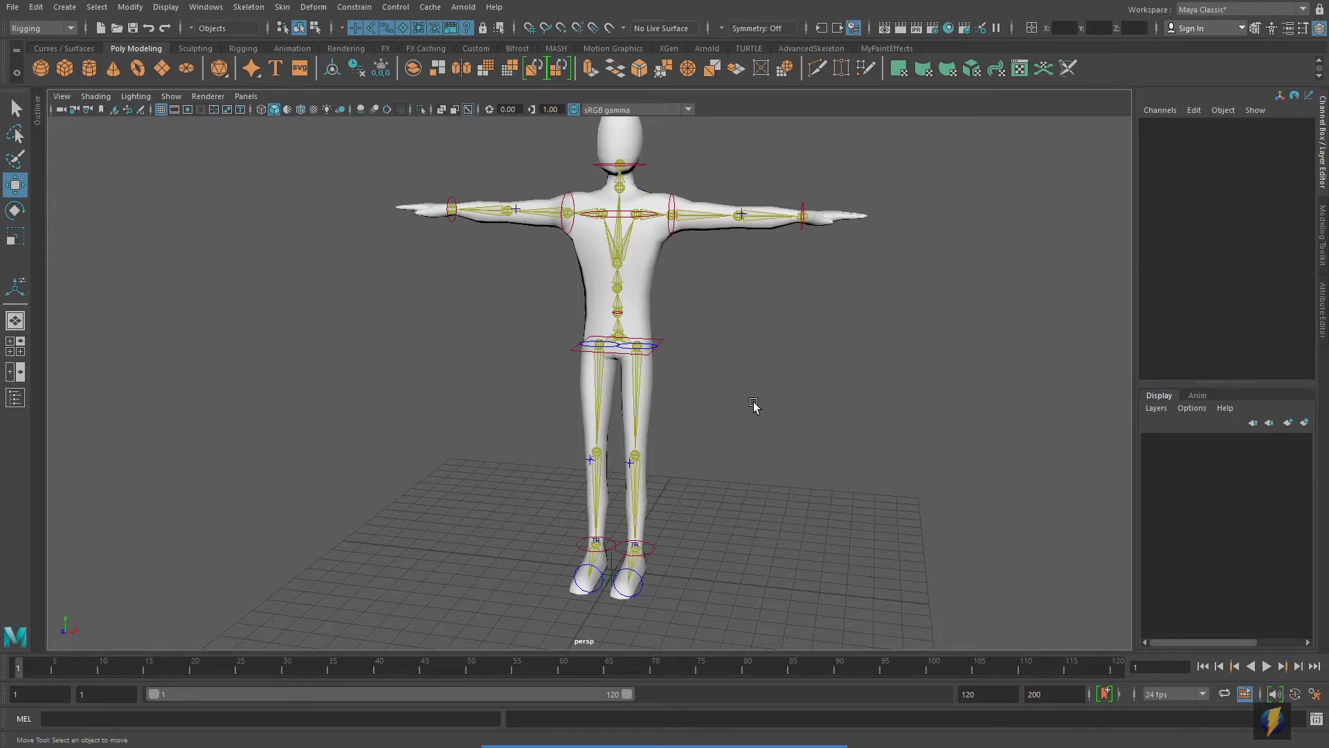
pyautogui.keyDown('alt'); pyautogui.moveTo(753, 405); pyautogui.dragTo(594, 362); pyautogui.keyUp('alt')
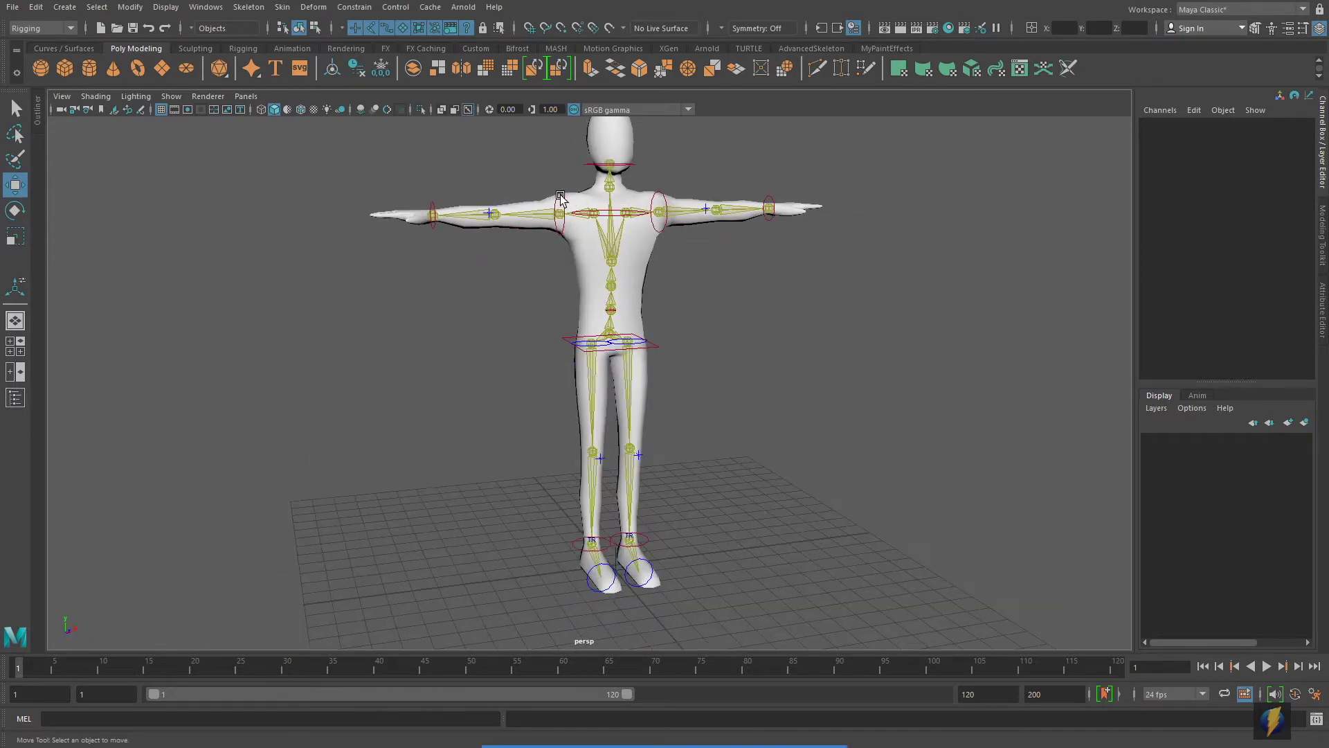
pyautogui.keyDown('alt'); pyautogui.moveTo(683, 255); pyautogui.dragTo(721, 275, button='middle'); pyautogui.keyUp('alt')
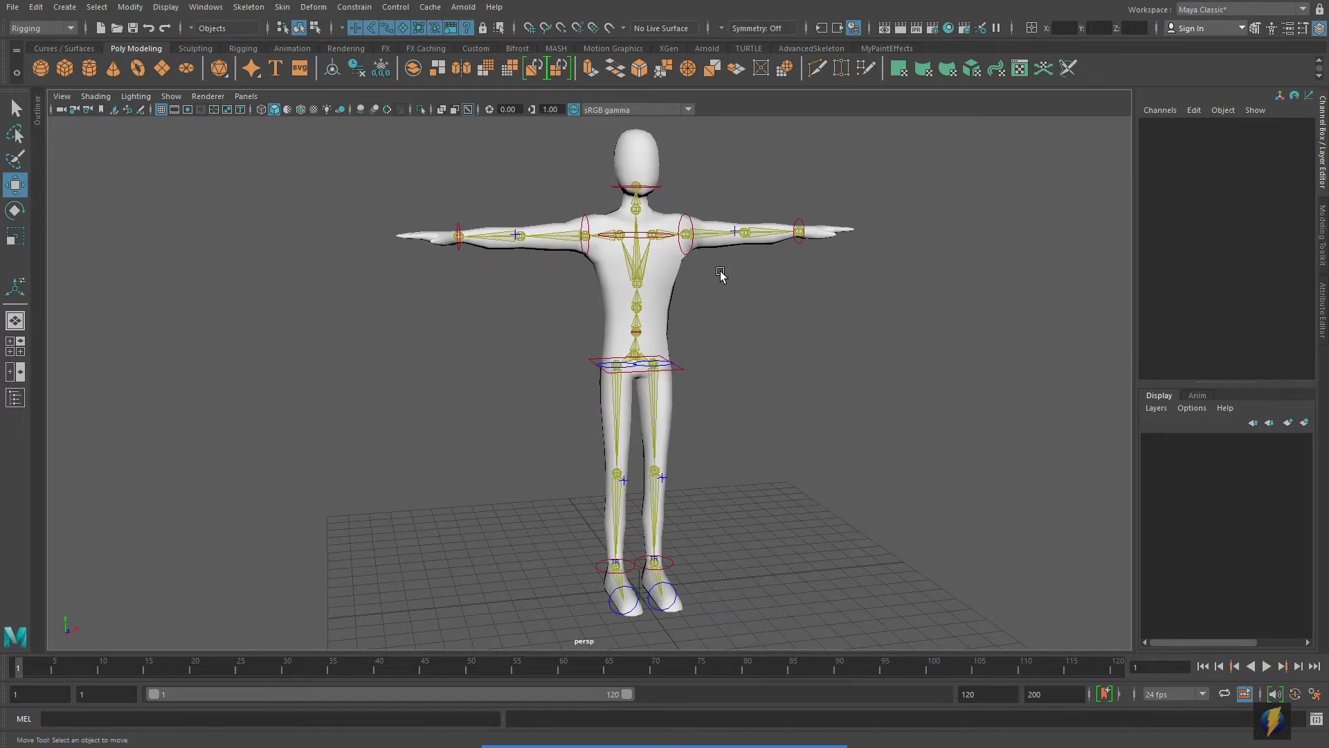
# Test the hips effector by moving it, undoing the move, then rotating it.
pyautogui.keyDown('alt'); pyautogui.moveTo(792, 377); pyautogui.dragTo(731, 321); pyautogui.keyUp('alt')
pyautogui.click(676, 362)
pyautogui.moveTo(734, 356); pyautogui.dragTo(597, 383, button='middle')
pyautogui.hotkey('ctrl', 'z')
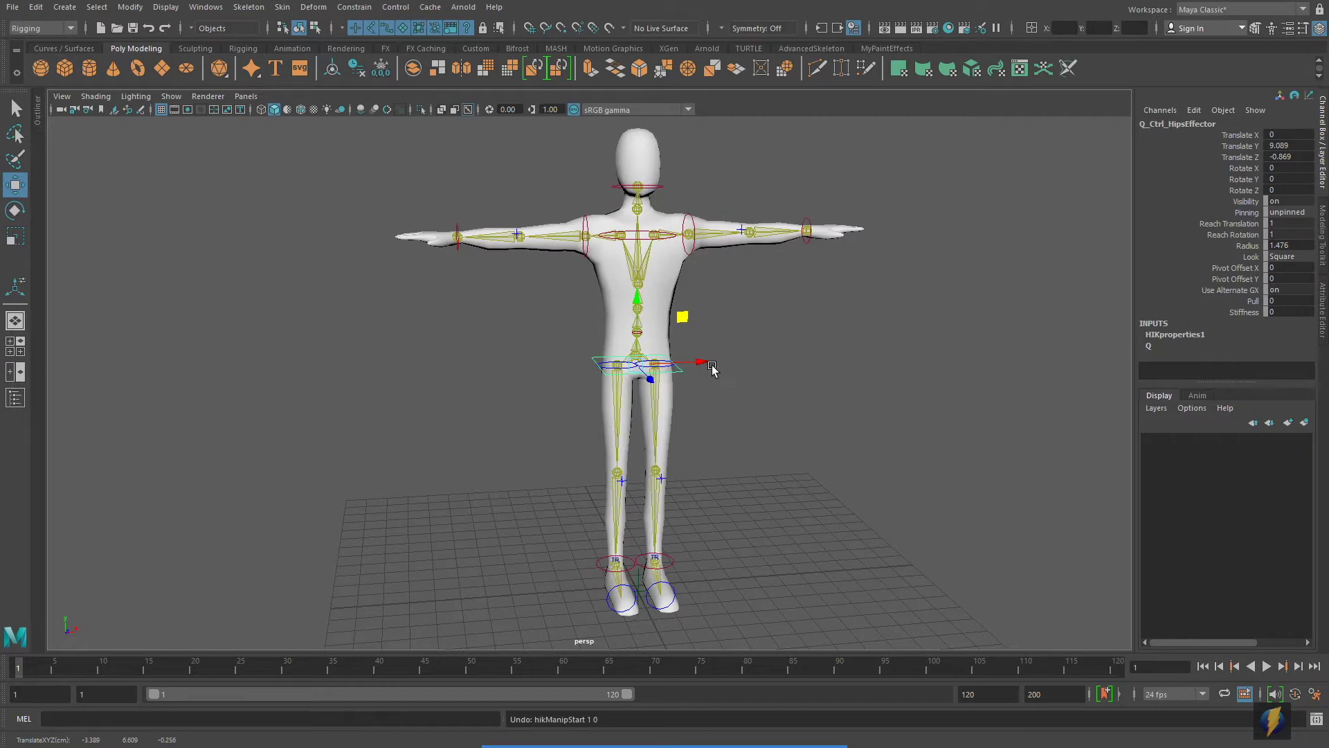
pyautogui.press('e')
pyautogui.moveTo(668, 310); pyautogui.dragTo(697, 321, button='middle')
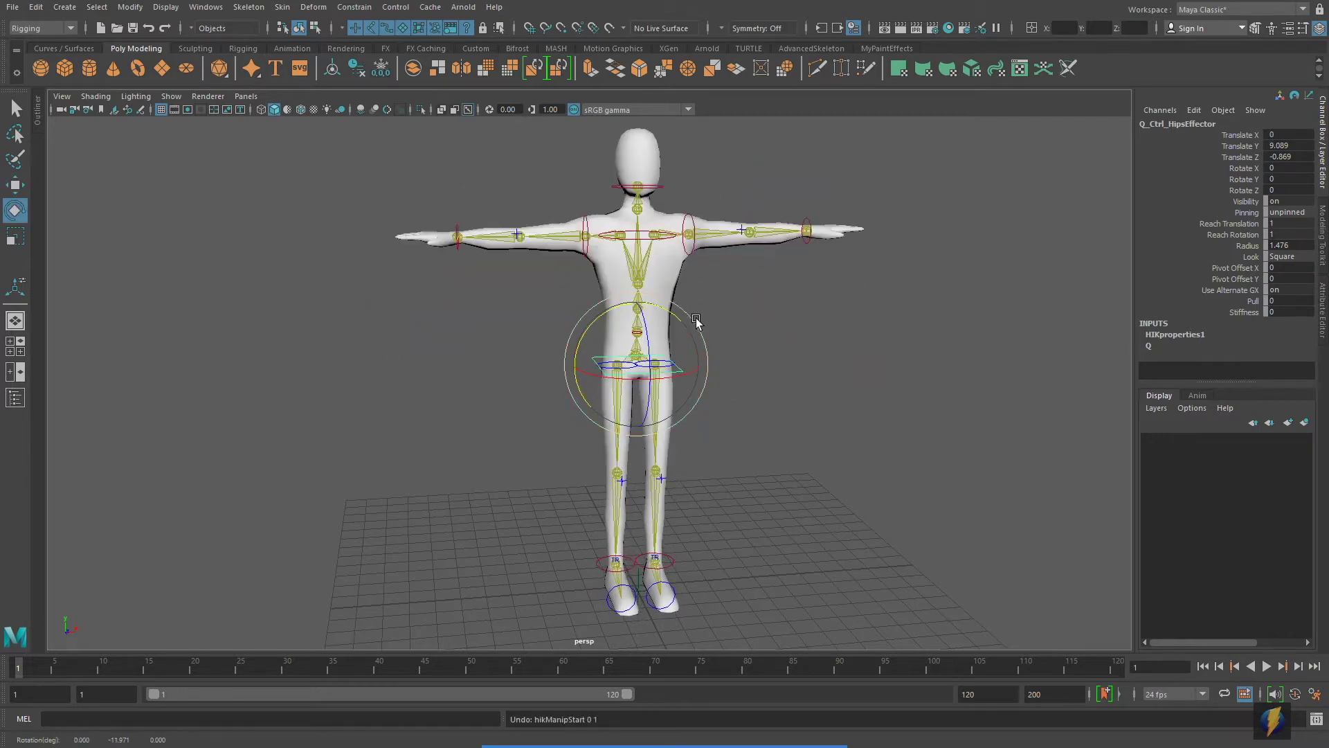
pyautogui.click(783, 344)
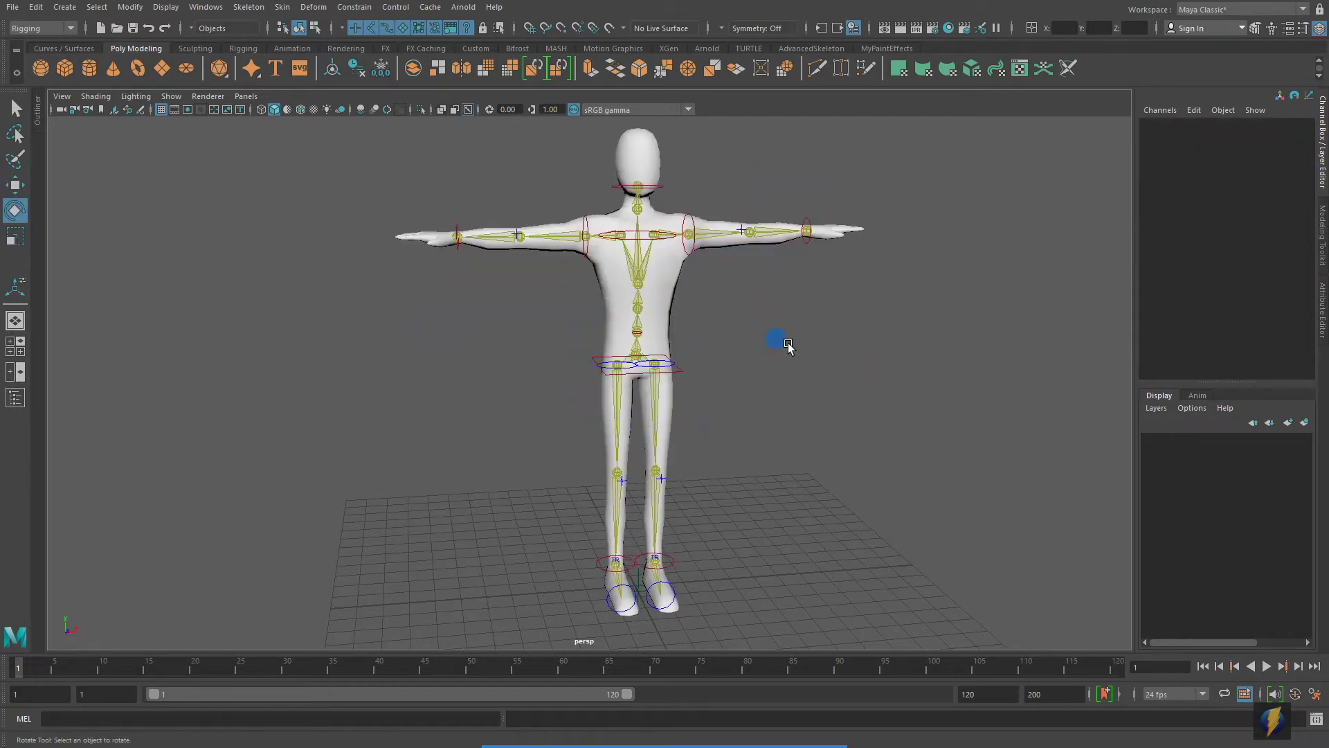
# Rotate the right shoulder and bend the right forearm, undoing back to T-pose.
pyautogui.click(589, 227)
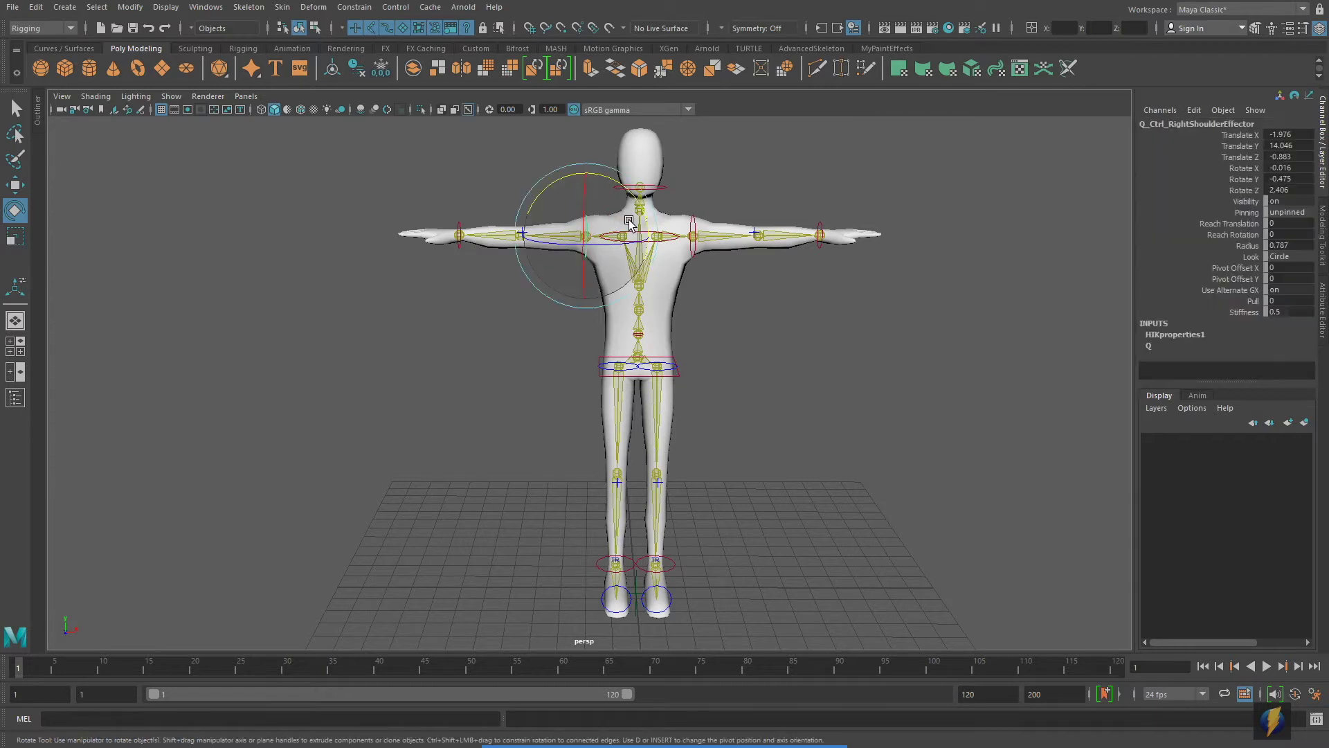
pyautogui.moveTo(621, 191); pyautogui.dragTo(594, 199)
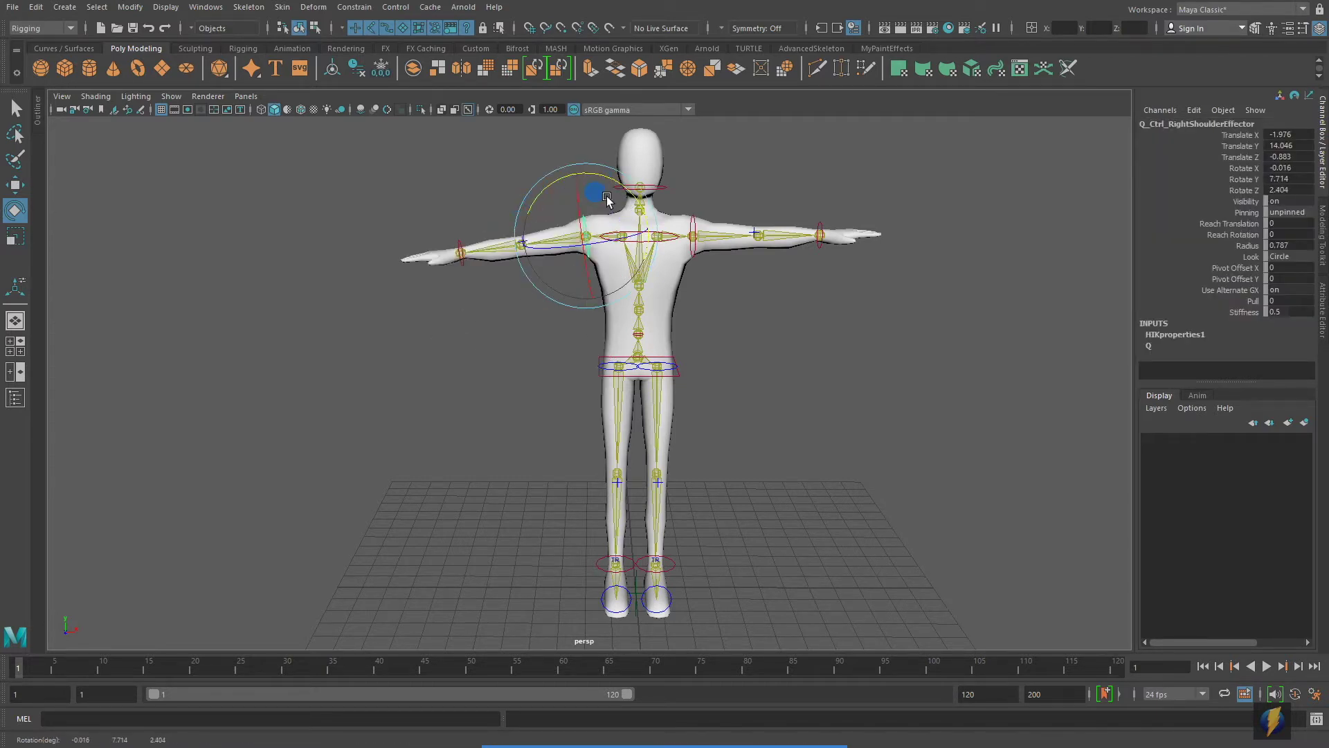
pyautogui.keyDown('alt'); pyautogui.moveTo(750, 291); pyautogui.dragTo(870, 360); pyautogui.keyUp('alt')
pyautogui.click(870, 360)
pyautogui.click(515, 263)
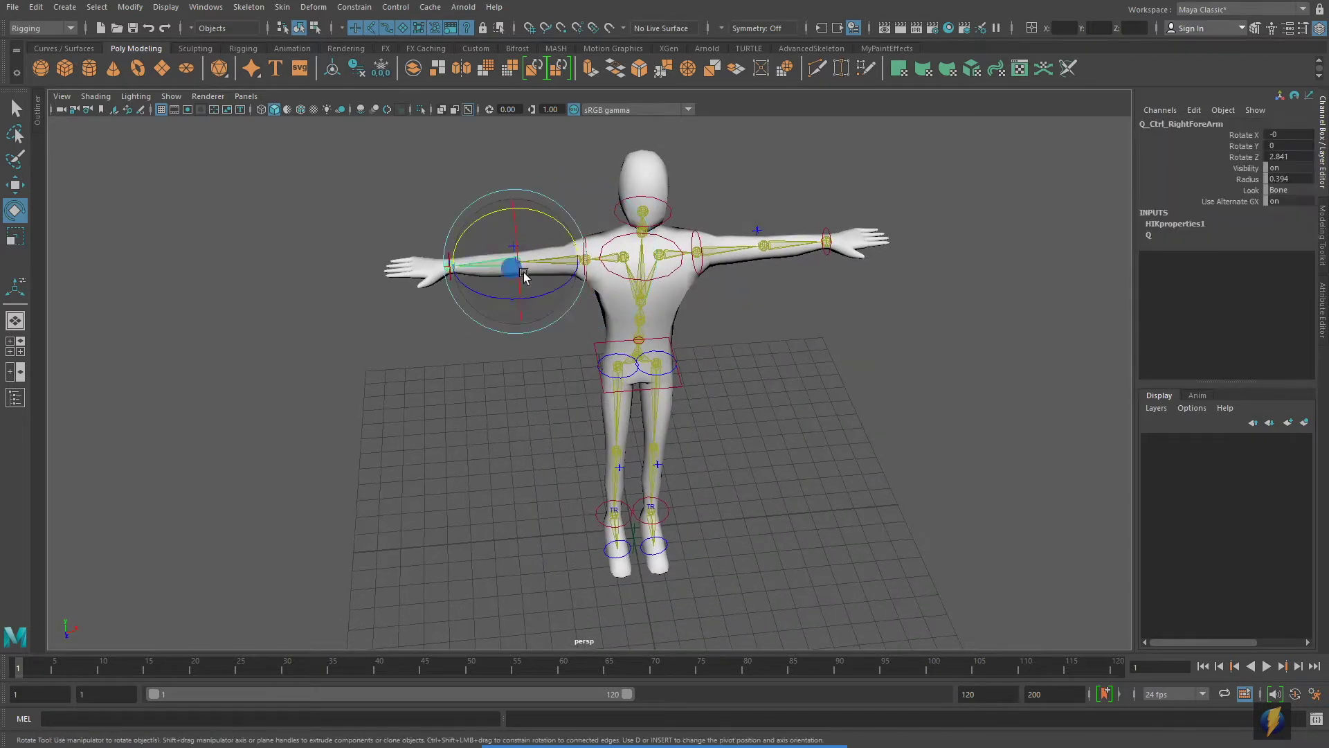
pyautogui.moveTo(516, 296); pyautogui.dragTo(573, 299)
pyautogui.hotkey('ctrl', 'z')
# Lift the right ankle effector to bend the leg, then undo the move.
pyautogui.moveTo(772, 350)
pyautogui.keyDown('alt'); pyautogui.mouseDown()
pyautogui.moveTo(777, 326)
pyautogui.moveTo(811, 325)
pyautogui.moveTo(775, 337)
pyautogui.mouseUp(); pyautogui.keyUp('alt')
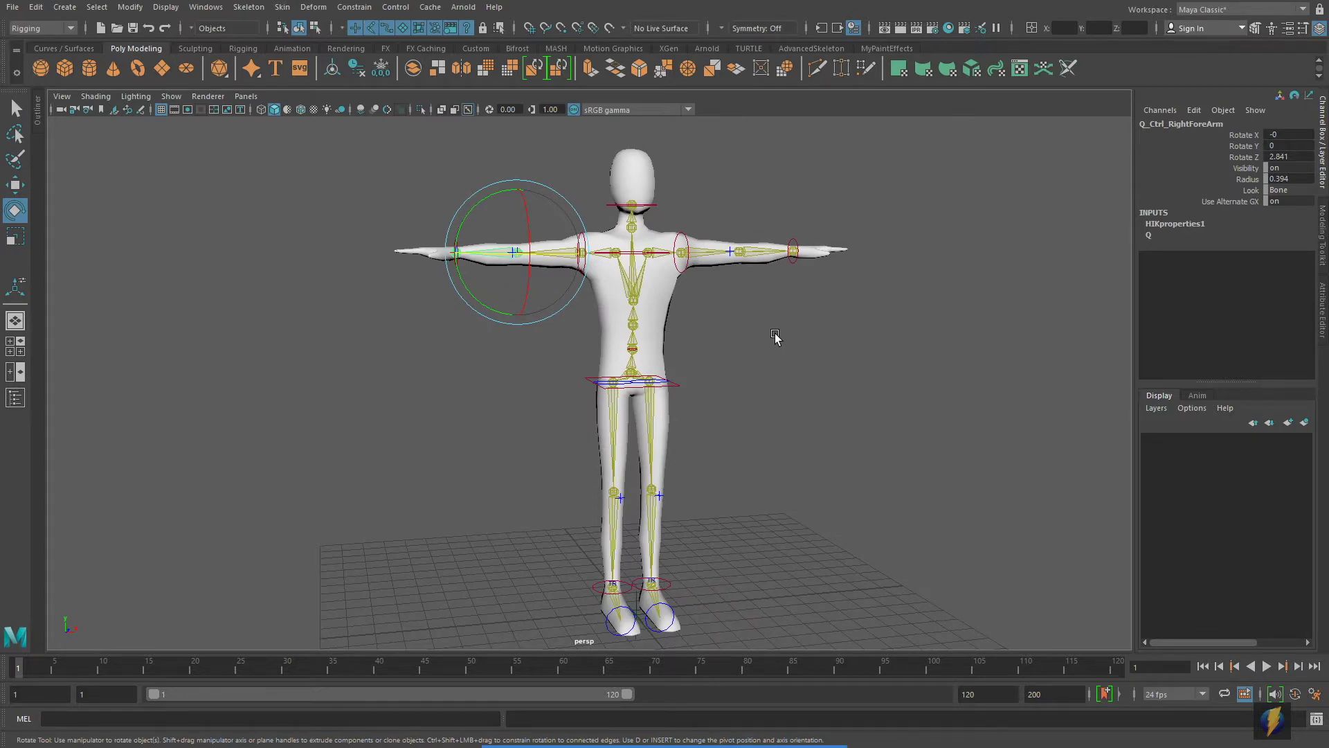
pyautogui.keyDown('alt'); pyautogui.moveTo(775, 337); pyautogui.dragTo(735, 405); pyautogui.keyUp('alt')
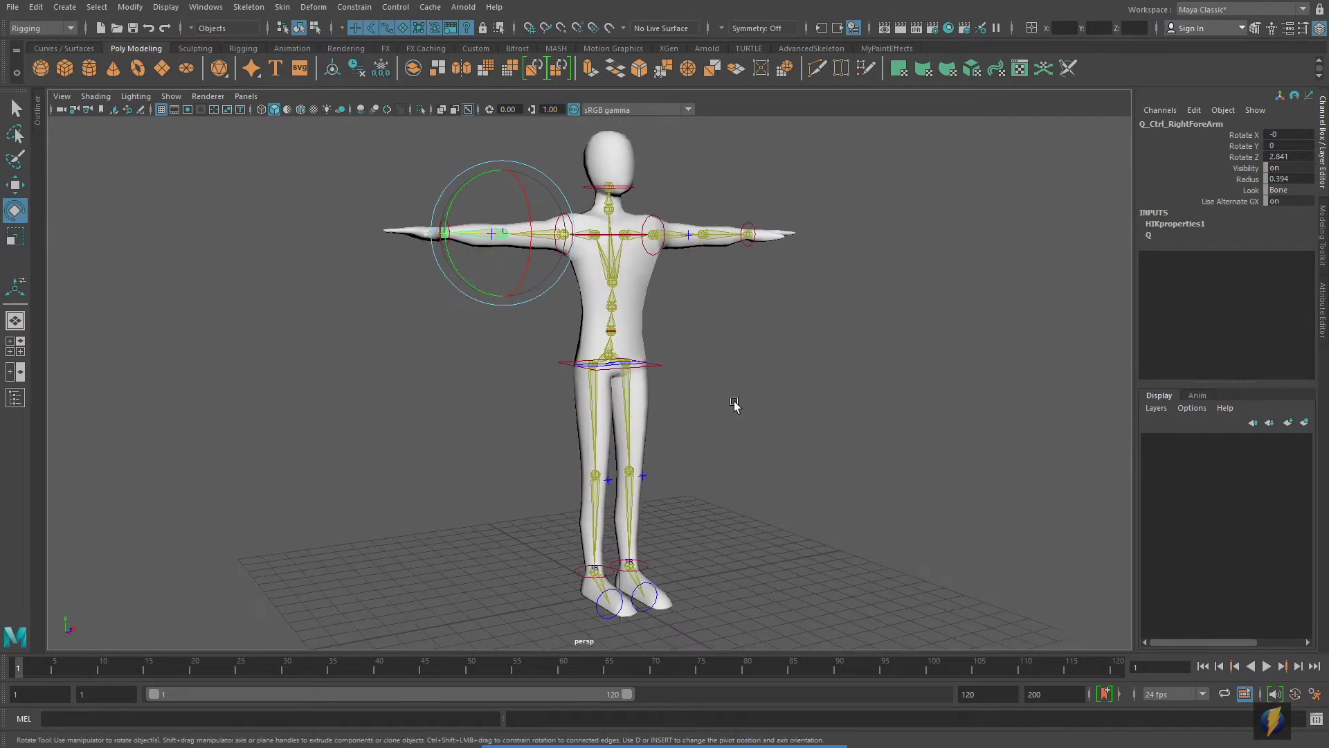
pyautogui.click(587, 575)
pyautogui.click(14, 184)
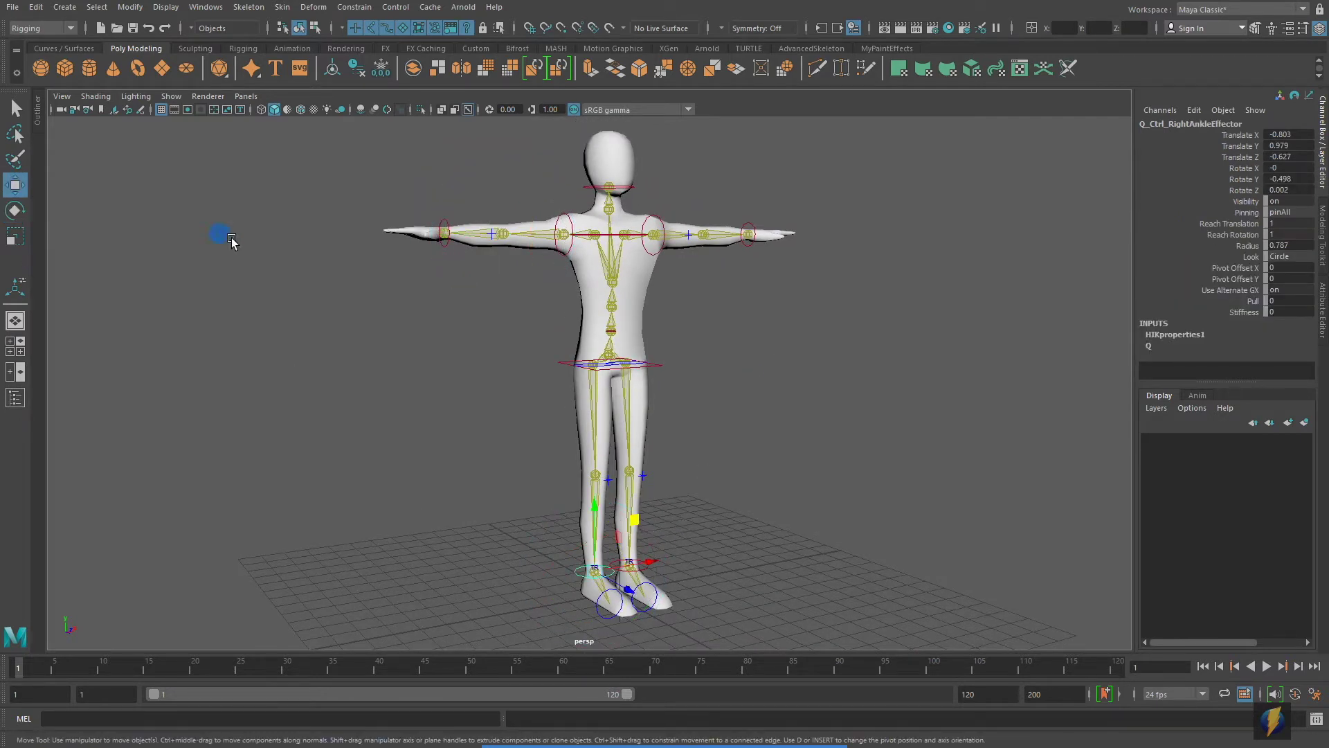
pyautogui.keyDown('alt'); pyautogui.moveTo(444, 309); pyautogui.dragTo(460, 299); pyautogui.keyUp('alt')
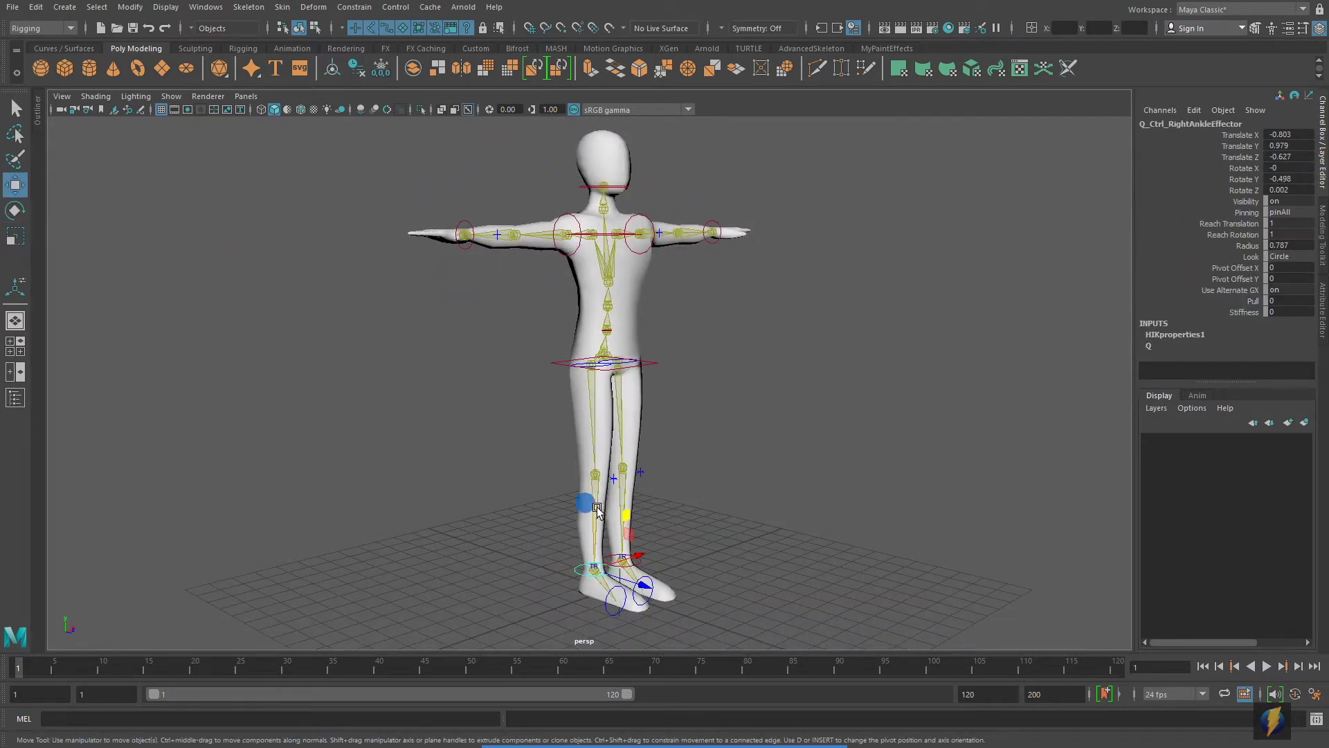
pyautogui.moveTo(597, 510); pyautogui.dragTo(574, 460)
pyautogui.hotkey('ctrl', 'z')
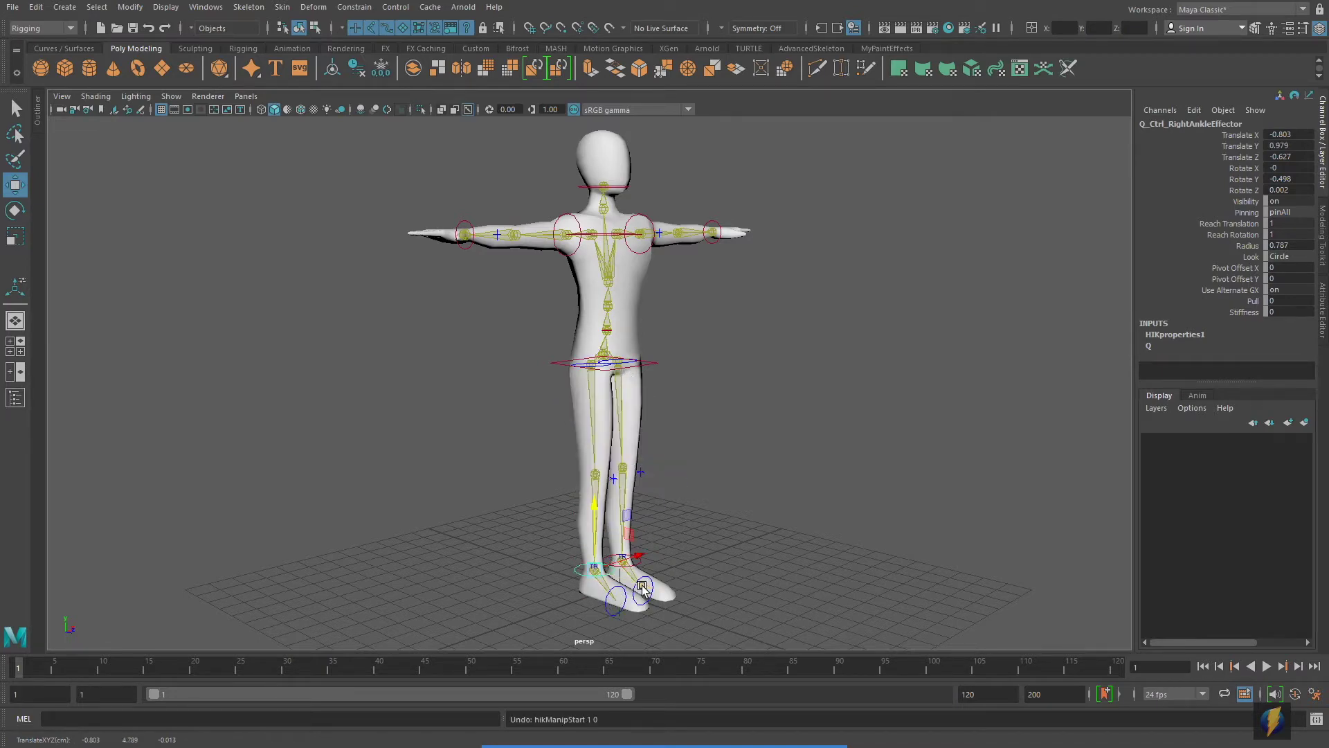
pyautogui.keyDown('alt'); pyautogui.moveTo(643, 587); pyautogui.dragTo(787, 385); pyautogui.keyUp('alt')
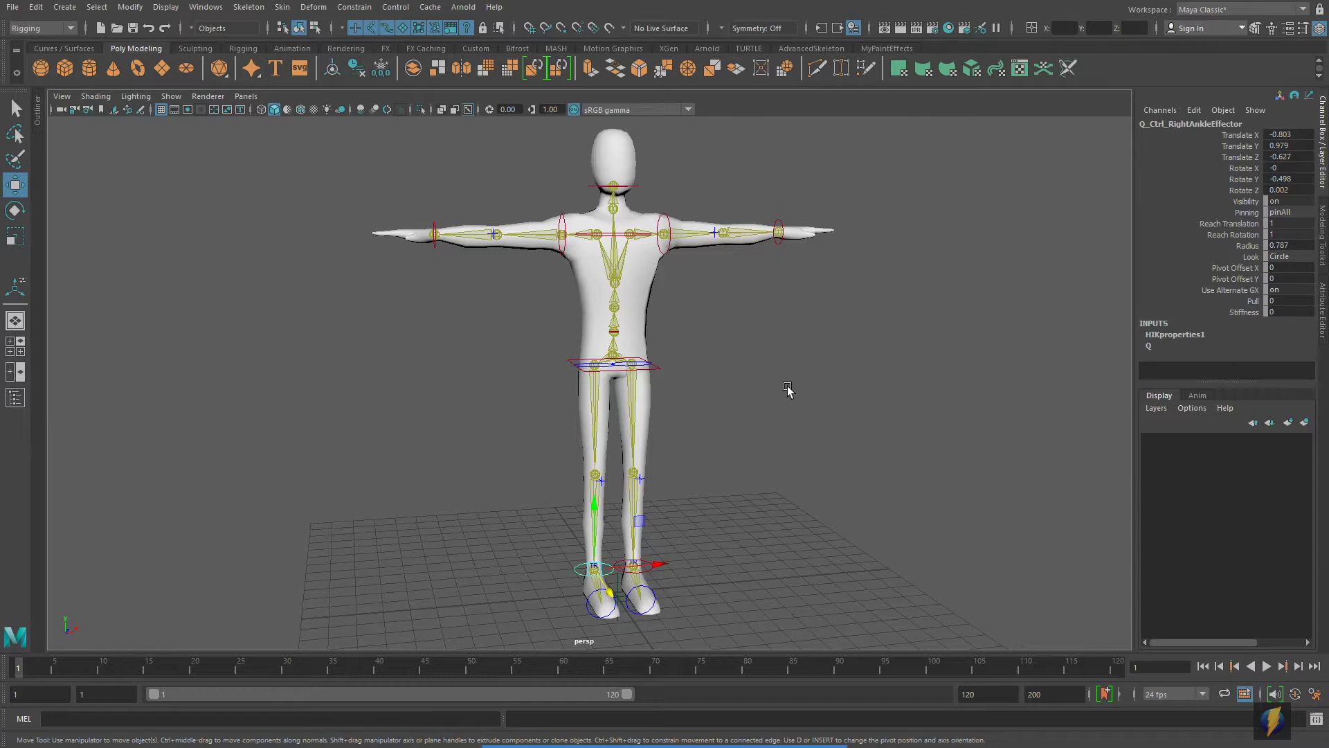
pyautogui.click(700, 406)
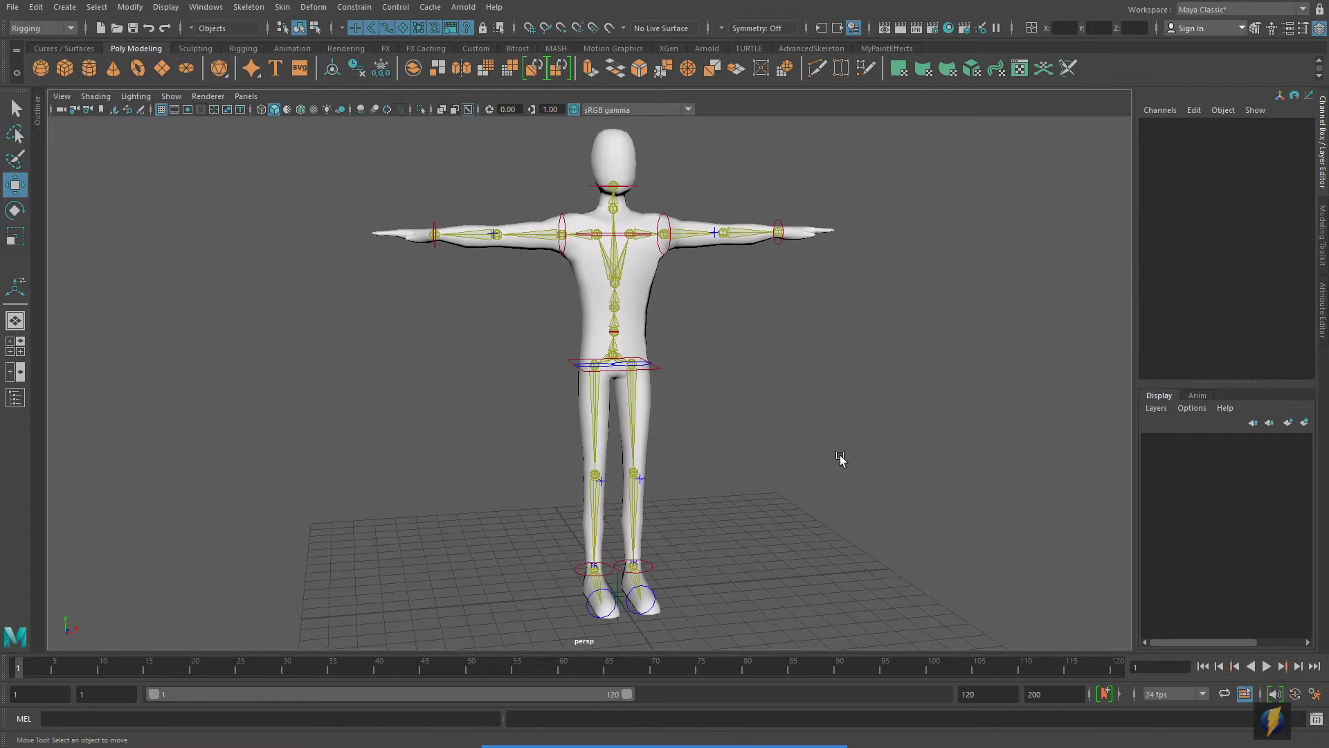
# Open the Human IK window showing character Q's control rig as source.
pyautogui.moveTo(737, 743)
pyautogui.click(716, 722)
pyautogui.moveTo(761, 486)
pyautogui.mouseDown()
pyautogui.moveTo(928, 457)
pyautogui.moveTo(1307, 151)
pyautogui.moveTo(1319, 389)
pyautogui.moveTo(1232, 285)
pyautogui.moveTo(1308, 133)
pyautogui.moveTo(1306, 294)
pyautogui.moveTo(1317, 304)
pyautogui.mouseUp()
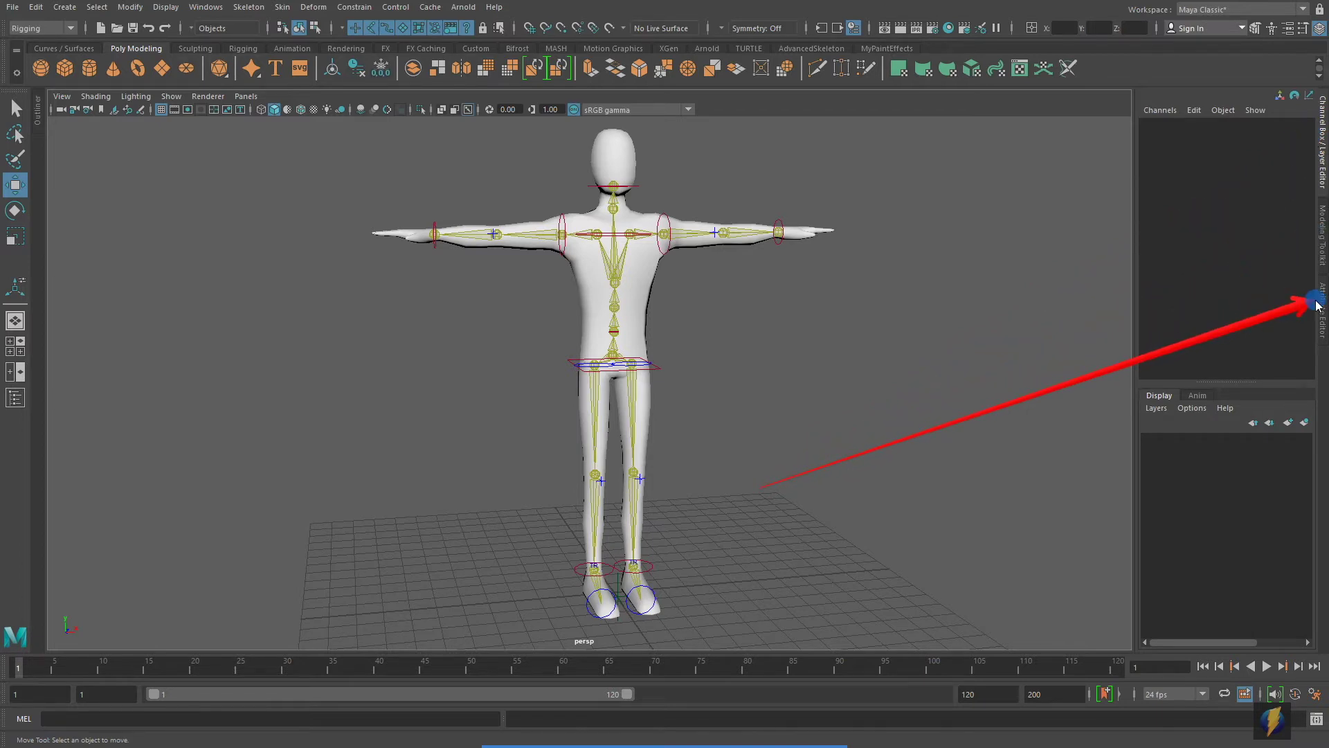
pyautogui.moveTo(1318, 305); pyautogui.dragTo(1310, 305)
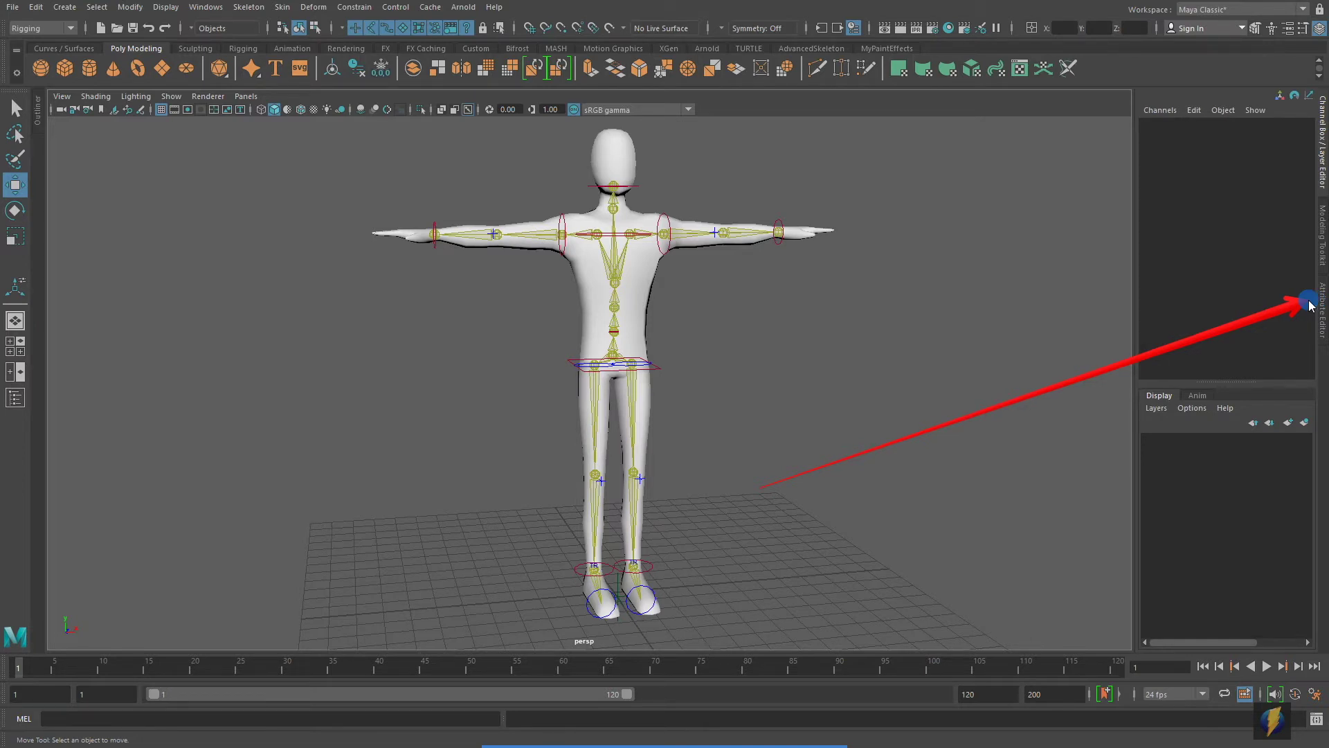
pyautogui.moveTo(1309, 304)
pyautogui.mouseDown()
pyautogui.moveTo(1156, 118)
pyautogui.moveTo(1251, 59)
pyautogui.moveTo(1267, 31)
pyautogui.mouseUp()
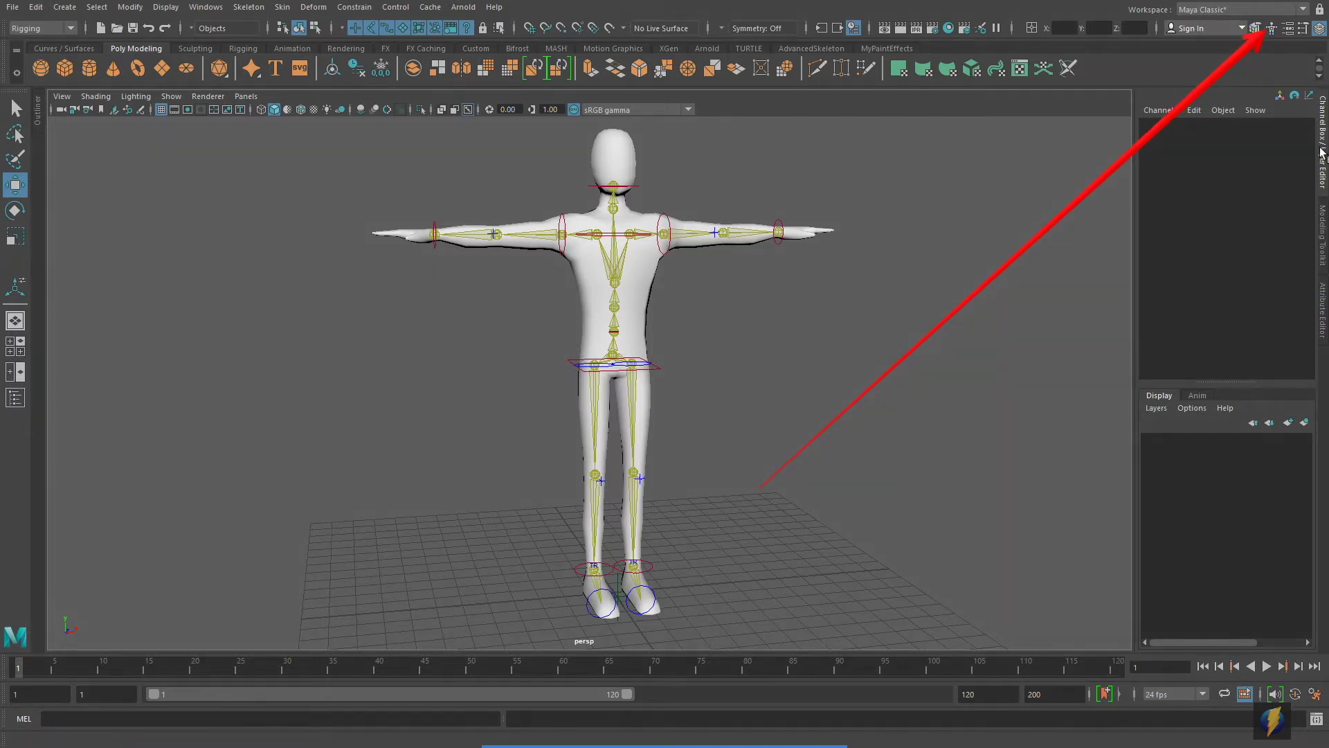
pyautogui.click(1273, 29)
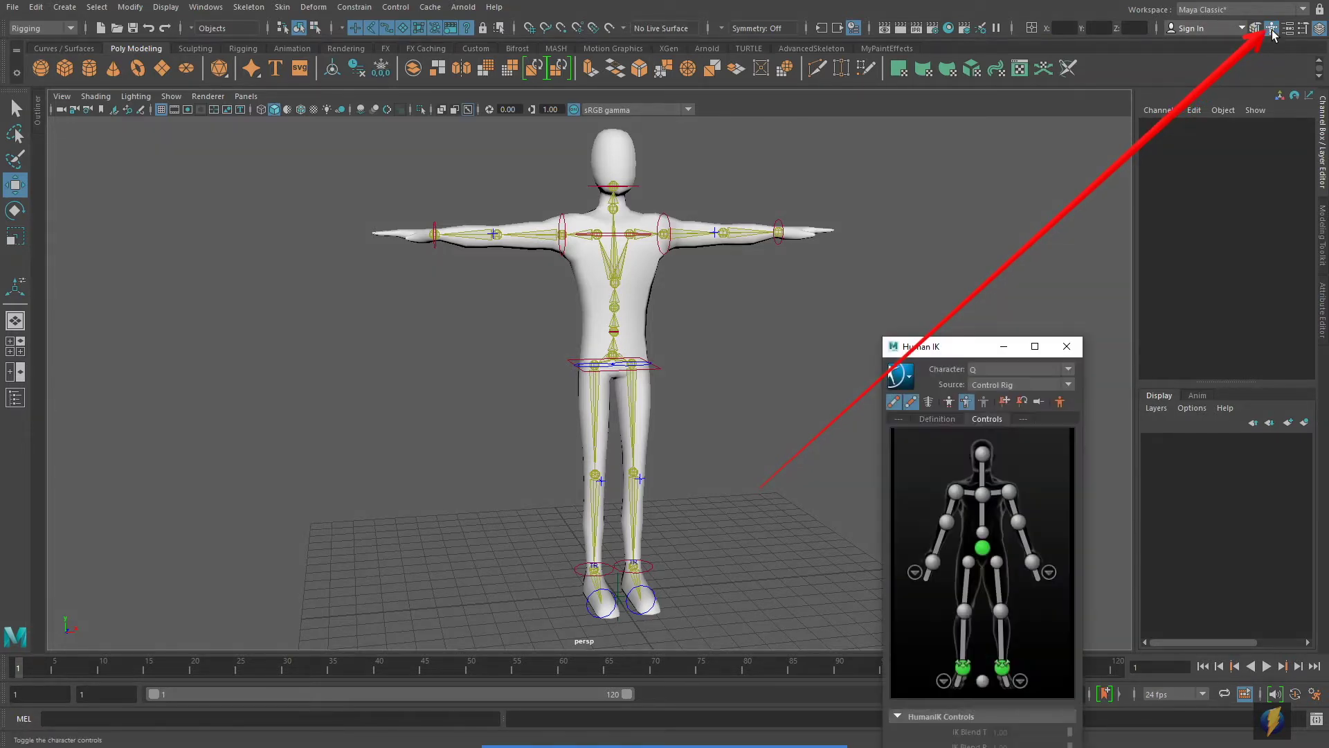
# Dock the Human IK window in the right-hand panel beside the Channel Box.
pyautogui.moveTo(949, 352)
pyautogui.mouseDown()
pyautogui.moveTo(873, 184)
pyautogui.moveTo(870, 131)
pyautogui.moveTo(870, 180)
pyautogui.mouseUp()
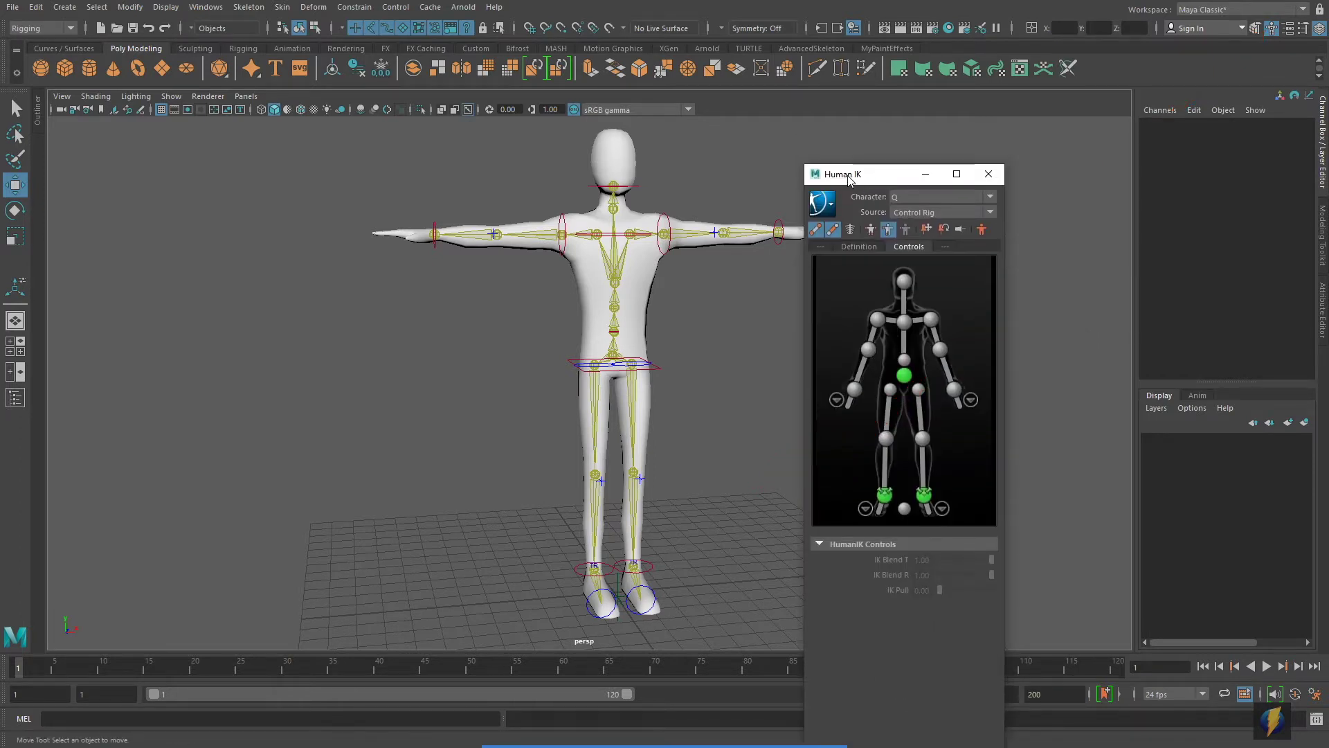
pyautogui.moveTo(841, 176); pyautogui.dragTo(1327, 425)
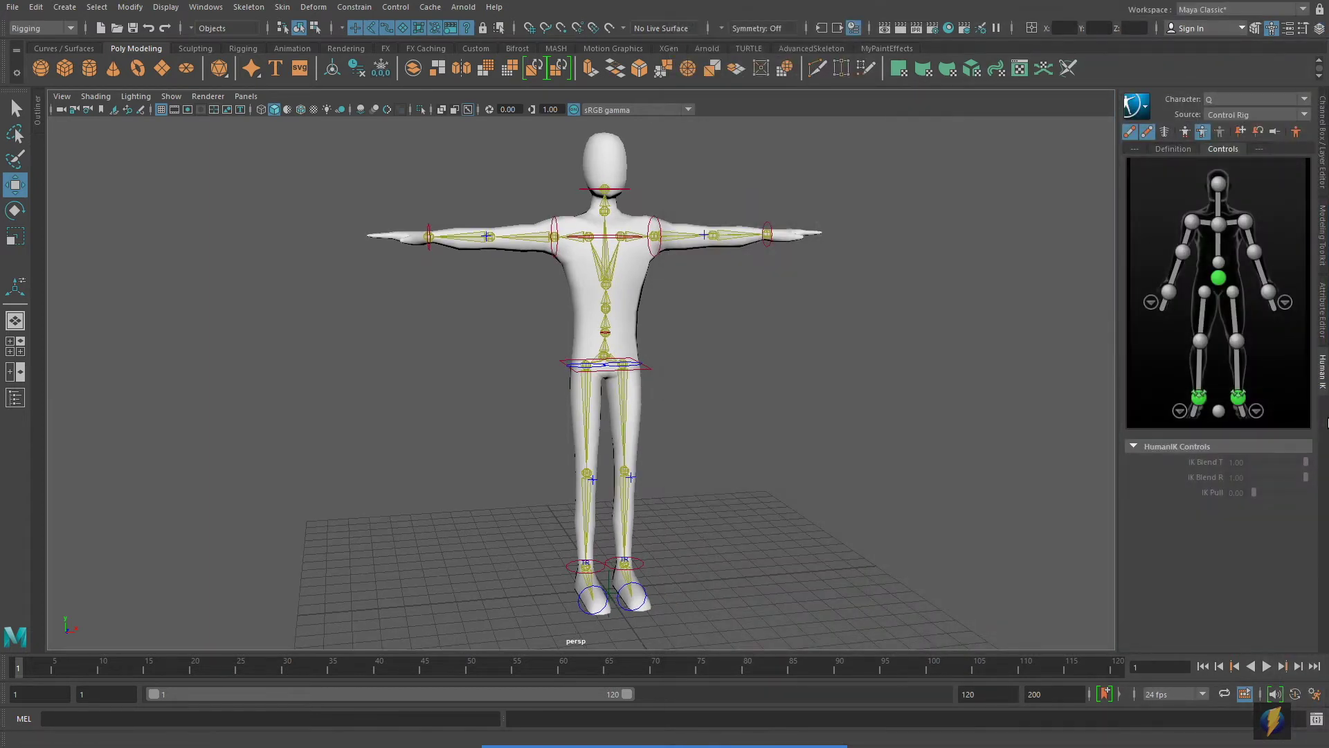
pyautogui.moveTo(720, 744)
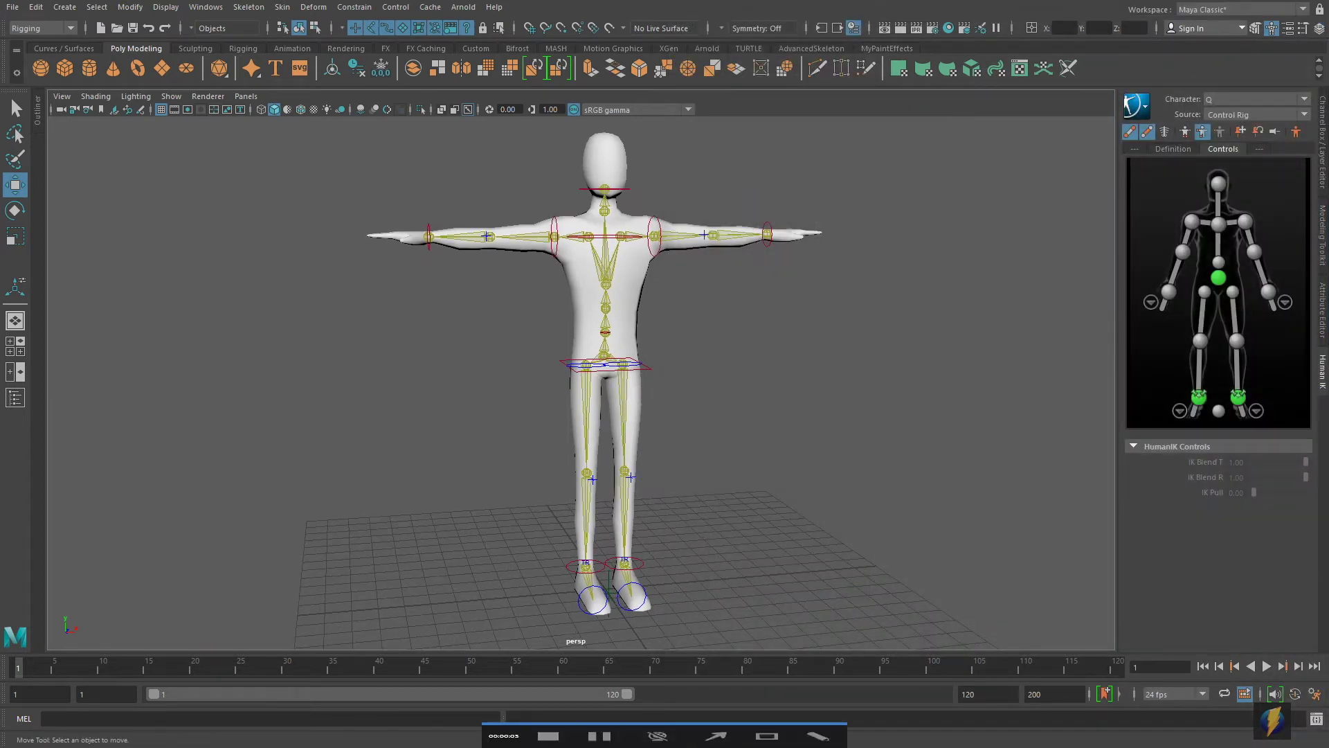
pyautogui.click(717, 726)
# Check the RightForeArm and RightUpLeg mappings in Definition, then show the Controls effectors.
pyautogui.moveTo(950, 459)
pyautogui.mouseDown()
pyautogui.moveTo(1042, 386)
pyautogui.moveTo(1155, 161)
pyautogui.mouseUp()
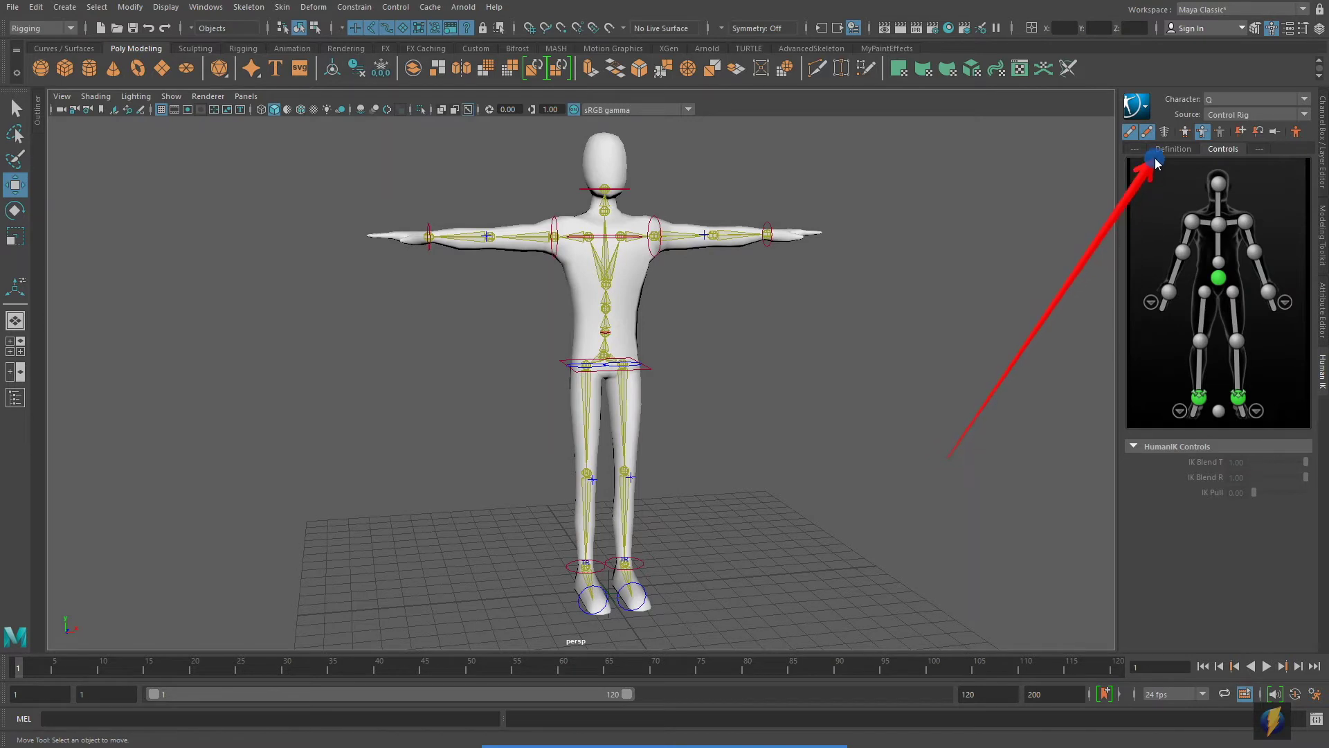
pyautogui.click(1155, 158)
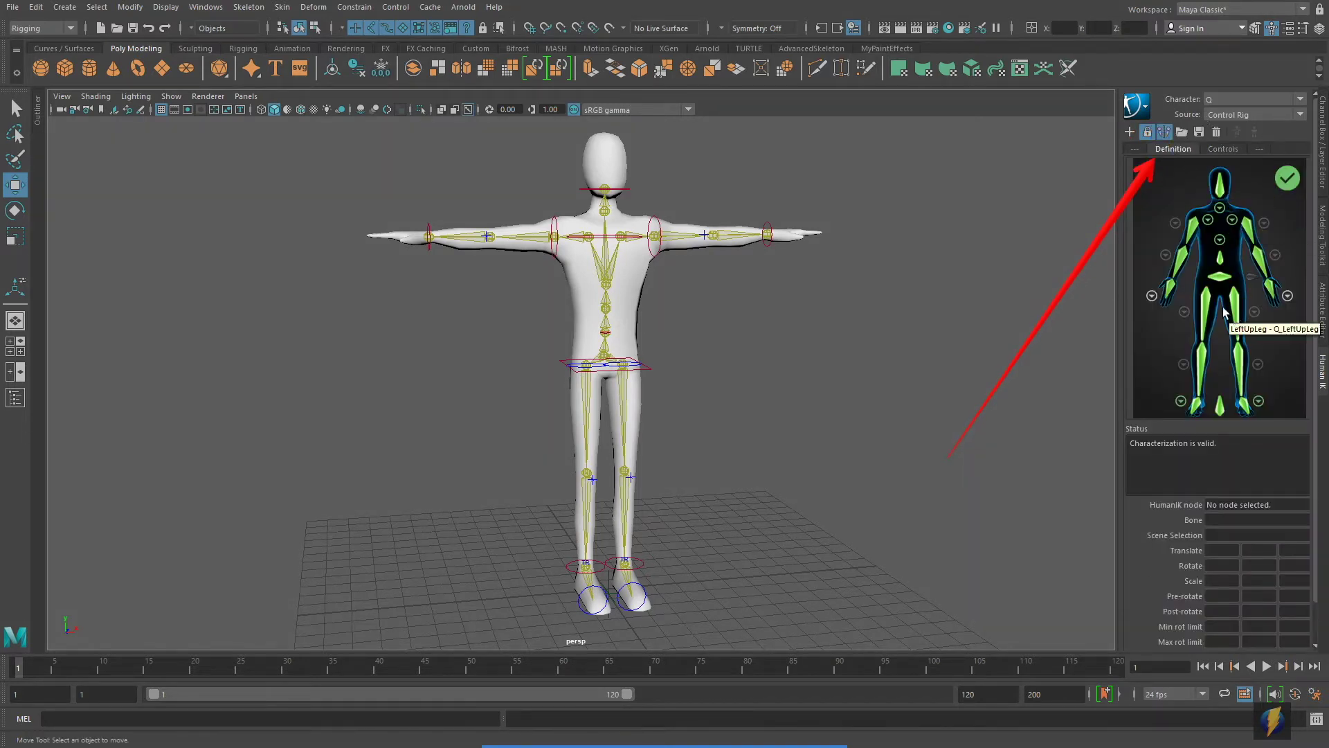
pyautogui.click(1173, 263)
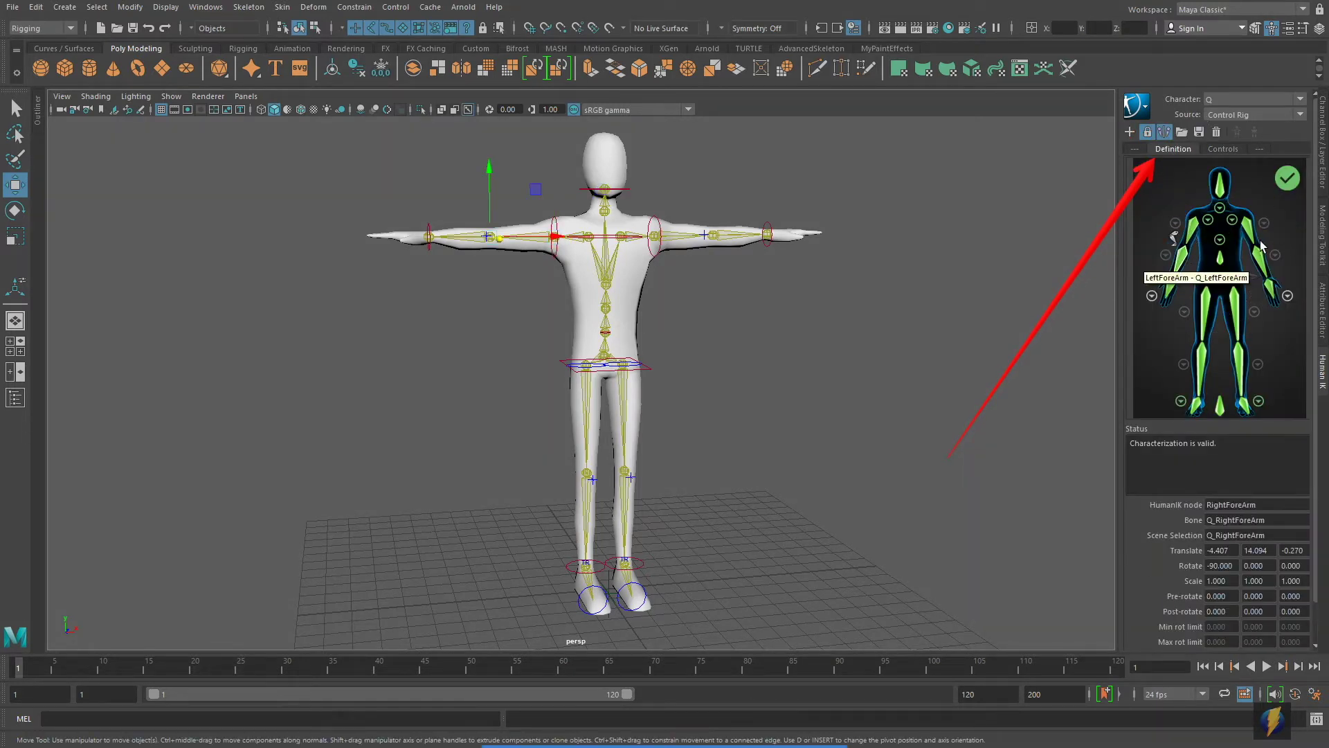
pyautogui.click(1213, 317)
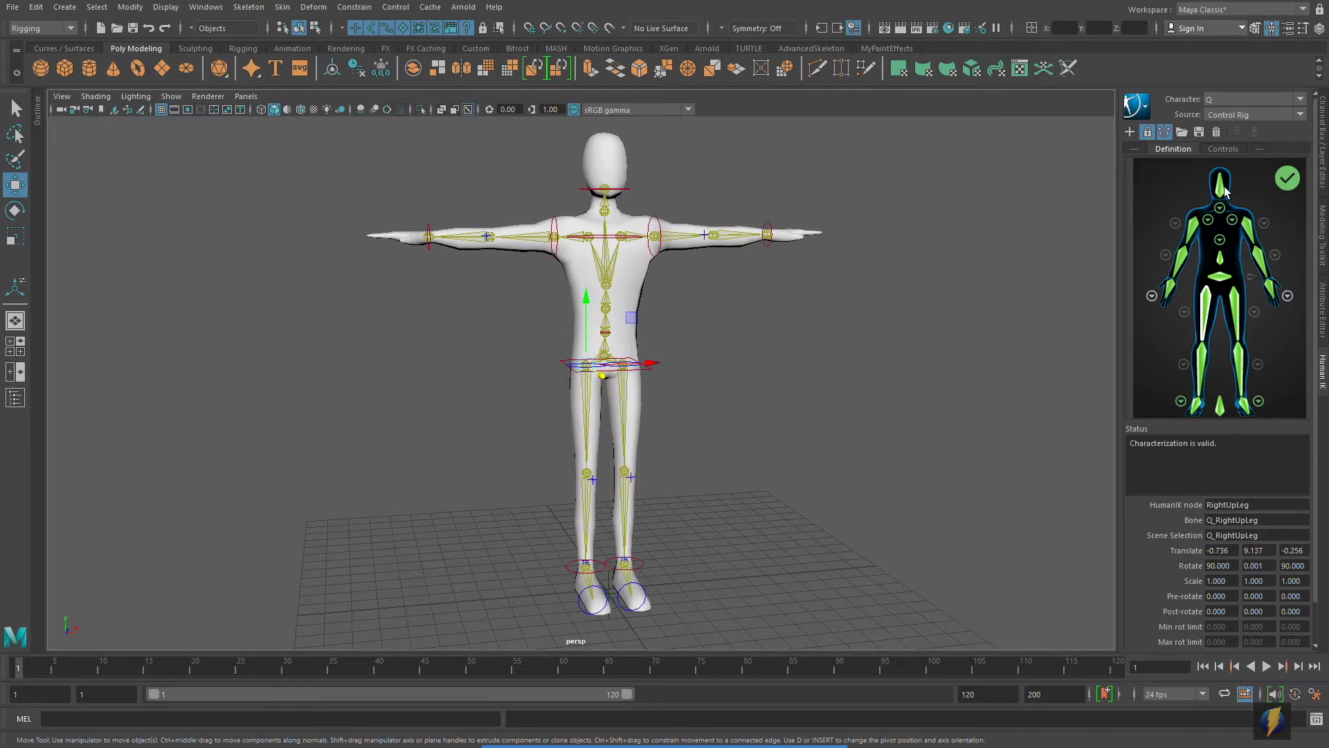
pyautogui.click(1223, 149)
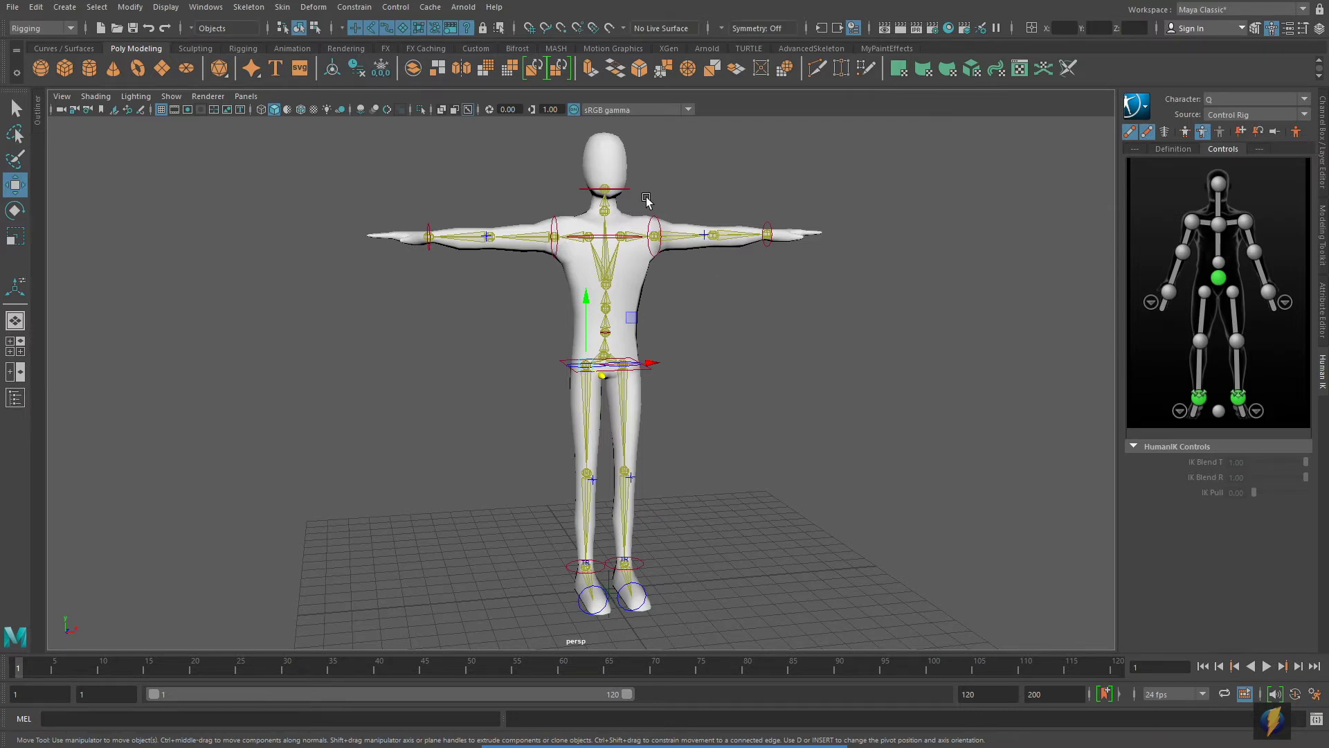
pyautogui.moveTo(831, 275)
pyautogui.keyDown('alt'); pyautogui.mouseDown(button='right')
pyautogui.moveTo(795, 267)
pyautogui.moveTo(809, 275)
pyautogui.mouseUp(button='right'); pyautogui.keyUp('alt')
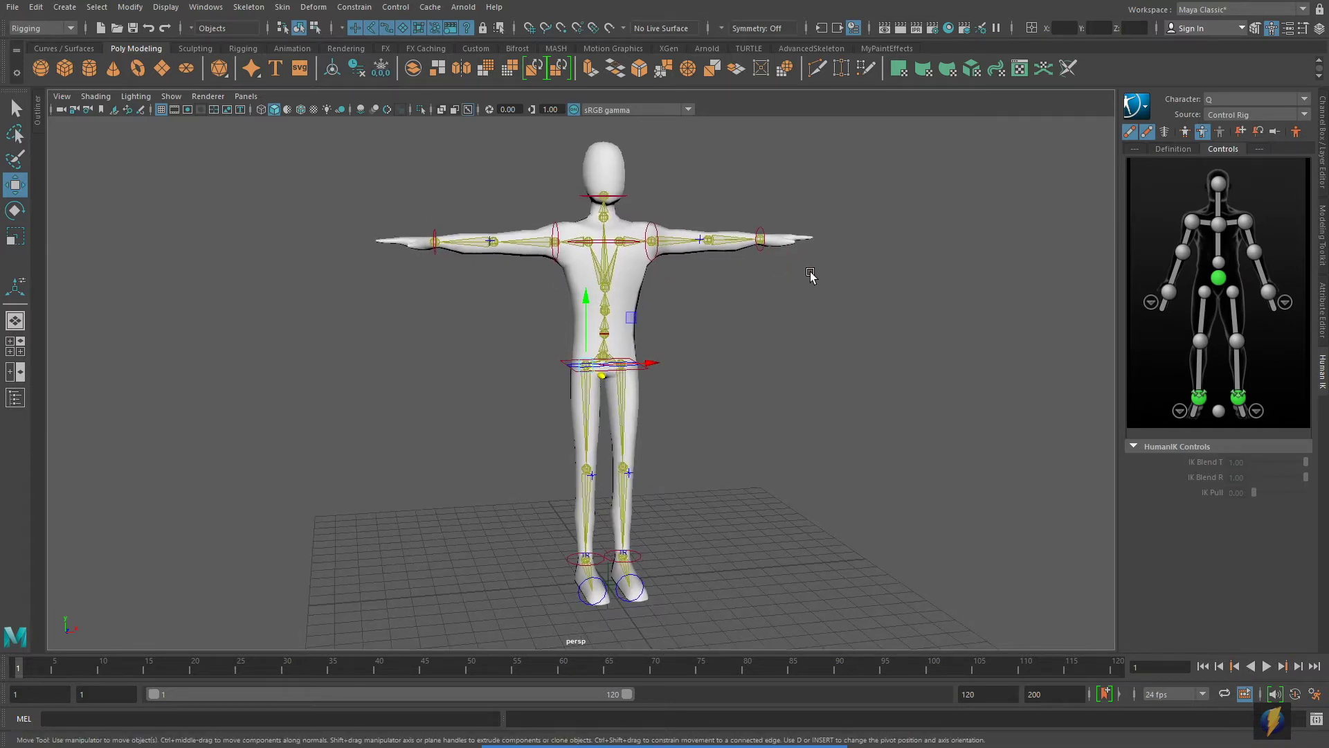
pyautogui.click(1220, 278)
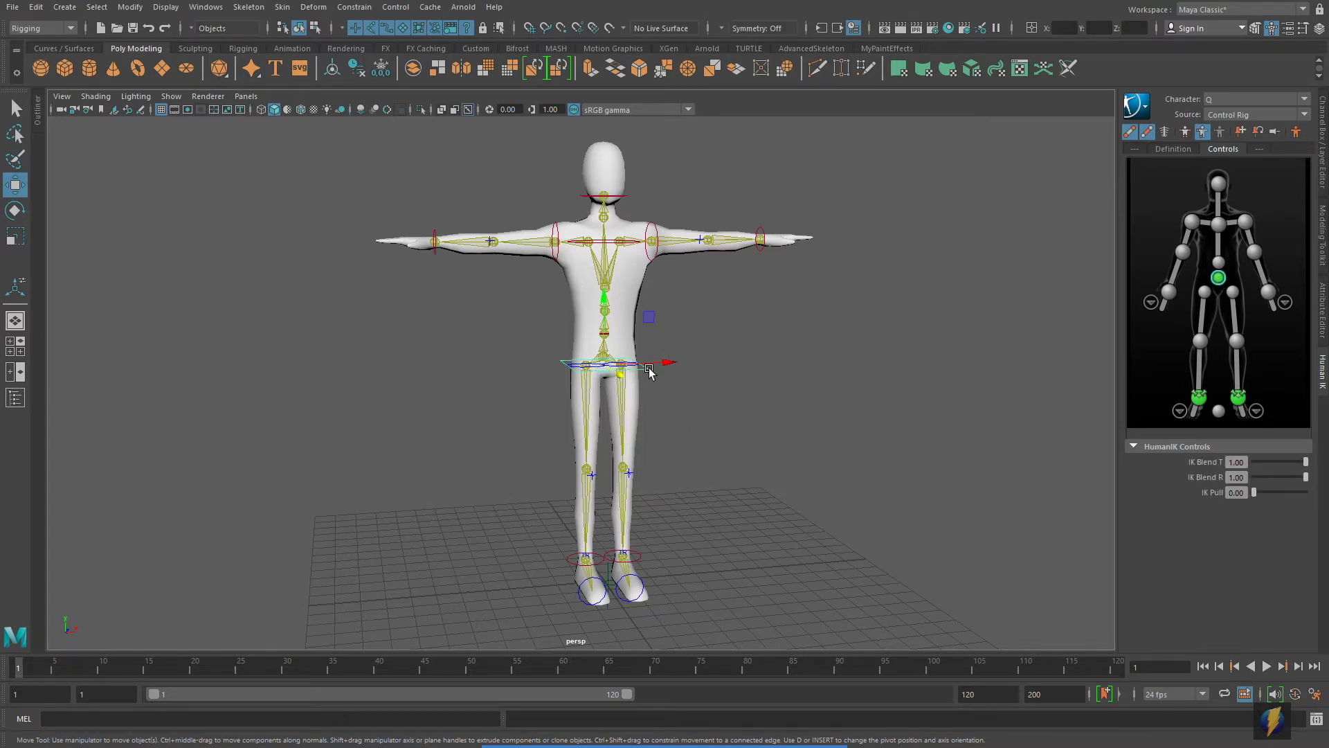
pyautogui.moveTo(649, 370); pyautogui.dragTo(704, 384)
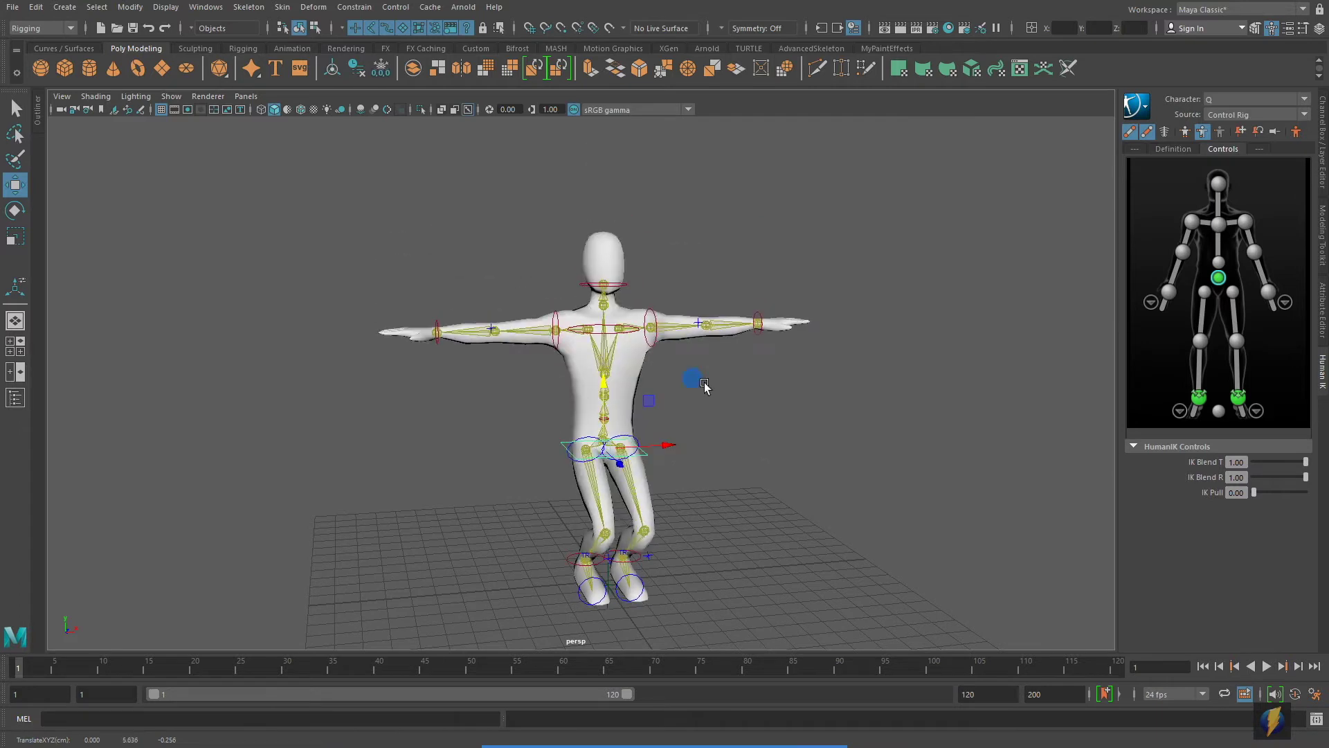
pyautogui.hotkey('ctrl', 'z')
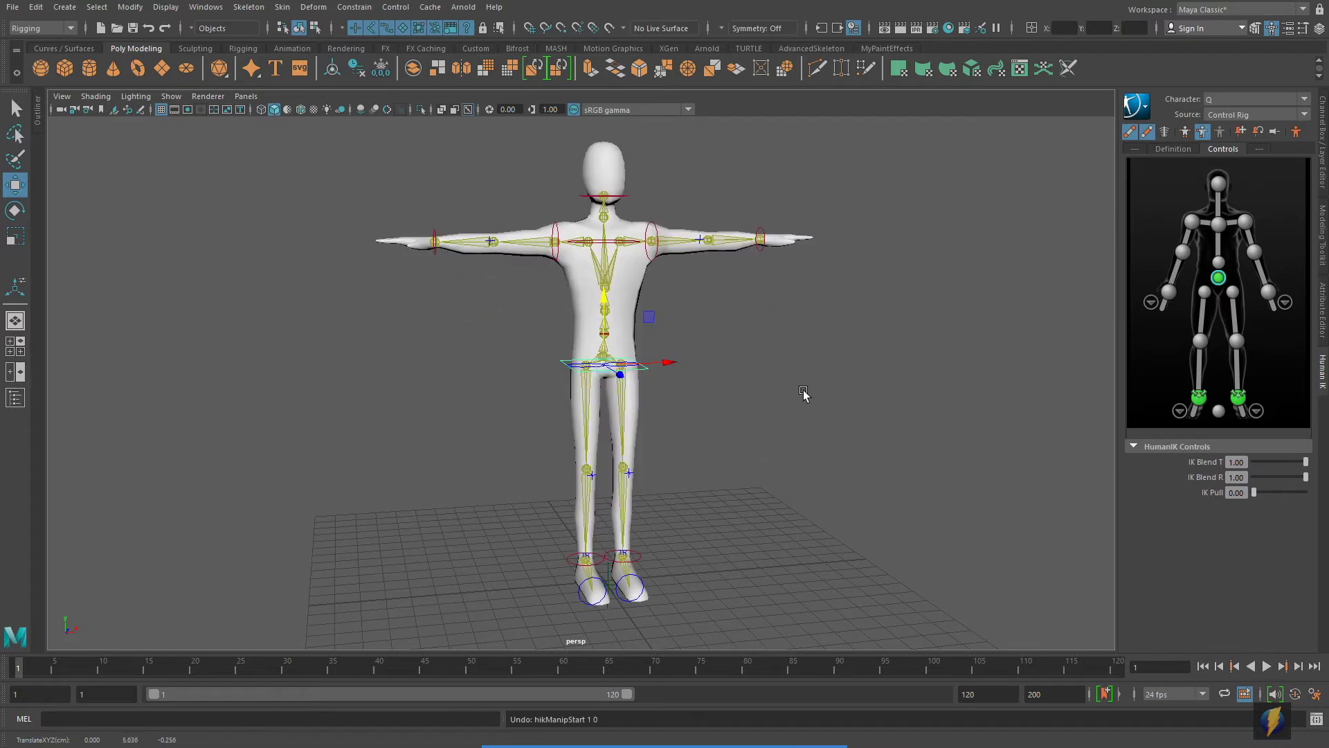
pyautogui.click(1192, 223)
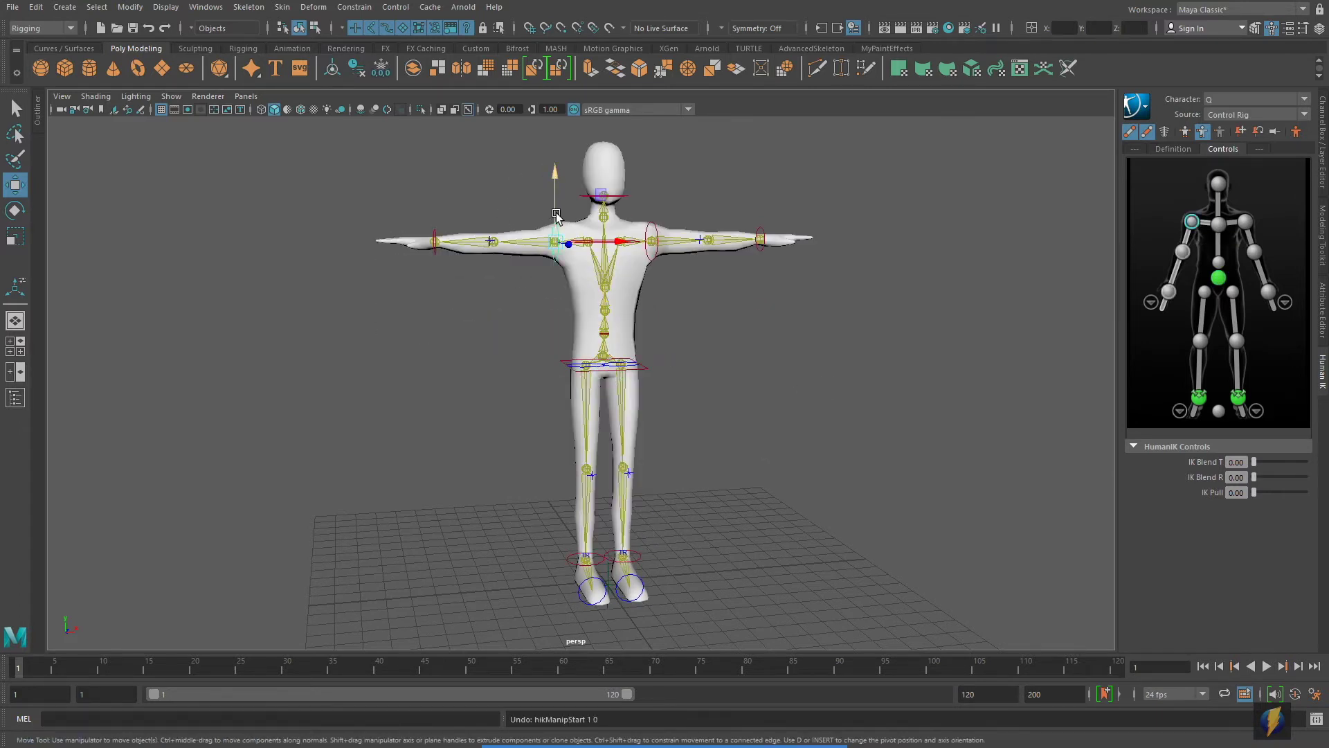
pyautogui.press('e')
pyautogui.moveTo(530, 173); pyautogui.dragTo(489, 256)
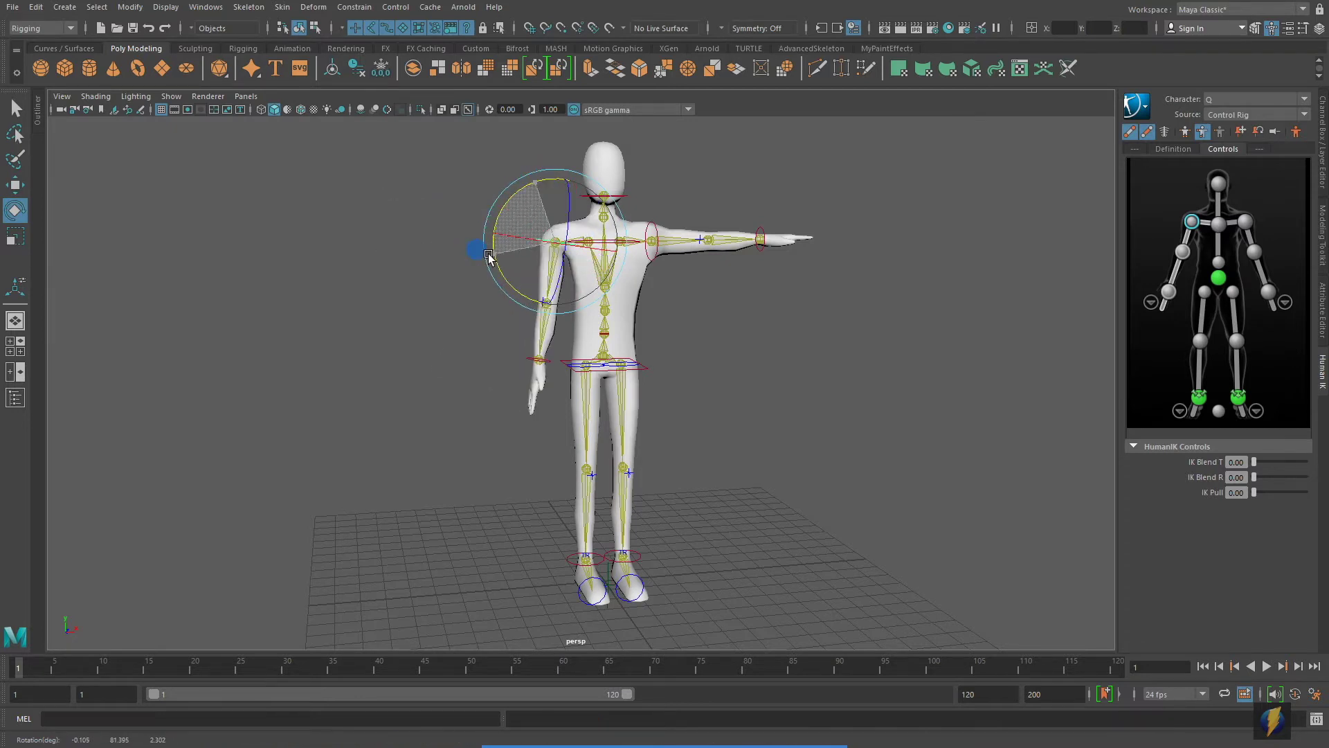
pyautogui.hotkey('ctrl', 'z')
pyautogui.press('w')
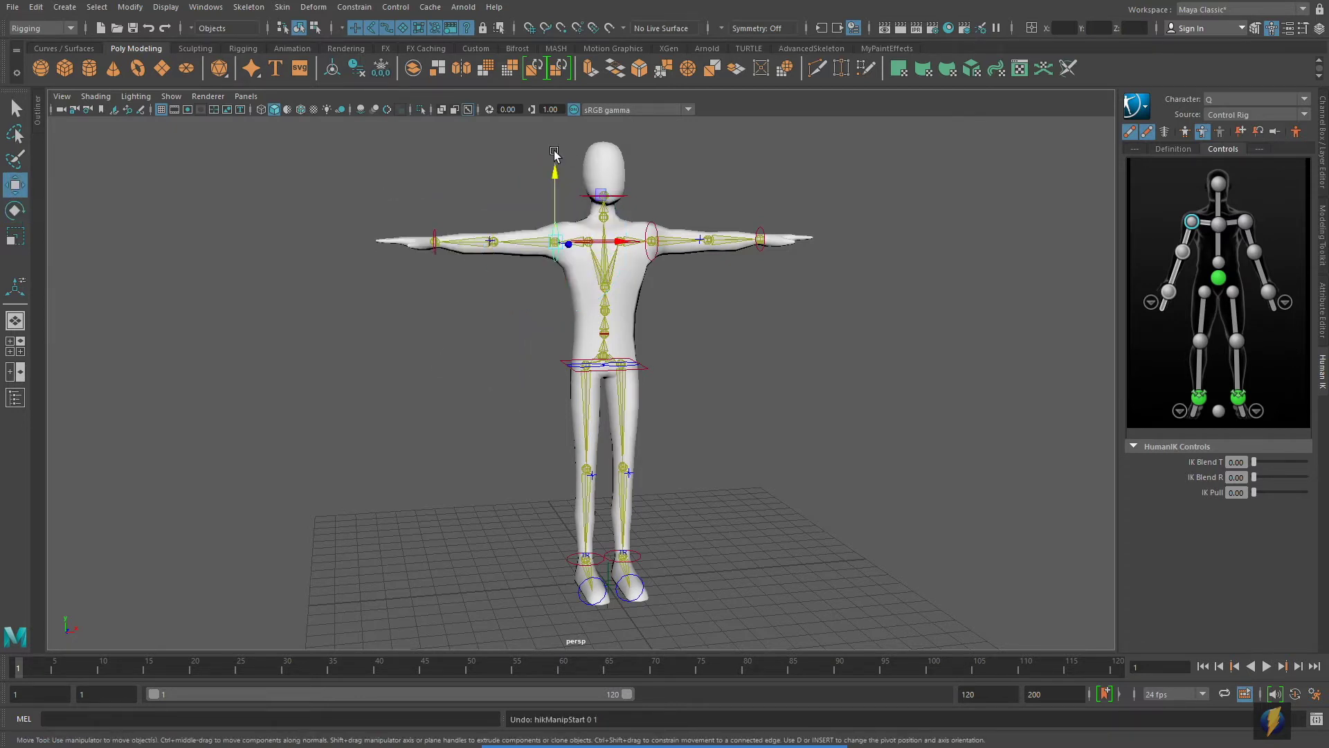
pyautogui.moveTo(556, 178); pyautogui.dragTo(562, 145)
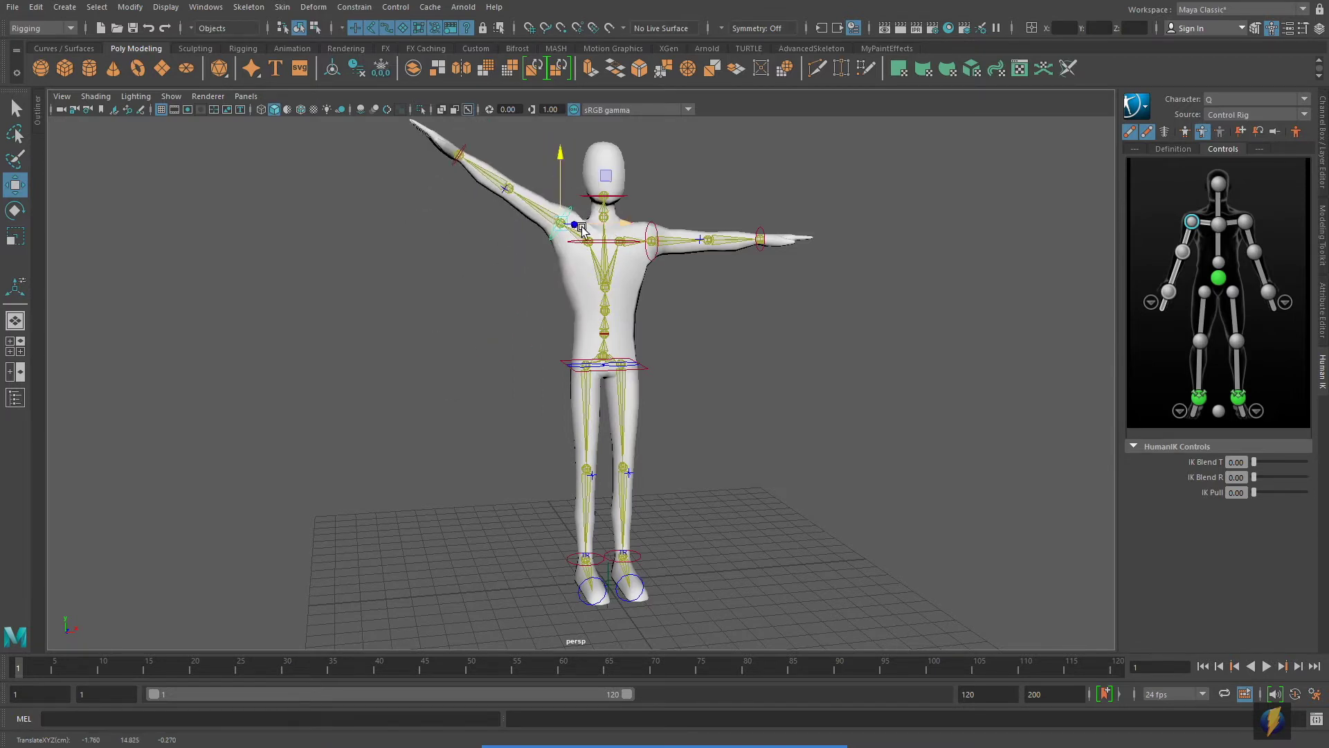
pyautogui.hotkey('ctrl', 'z')
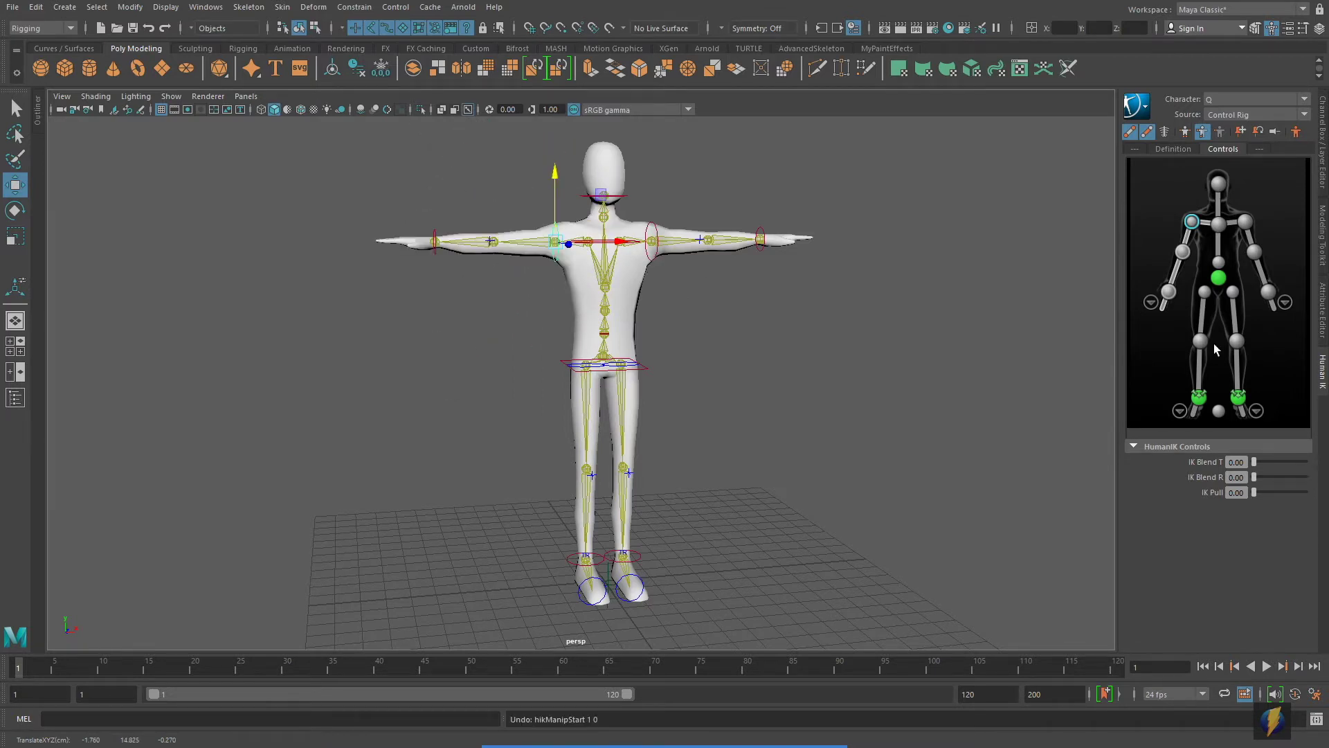
pyautogui.click(1201, 399)
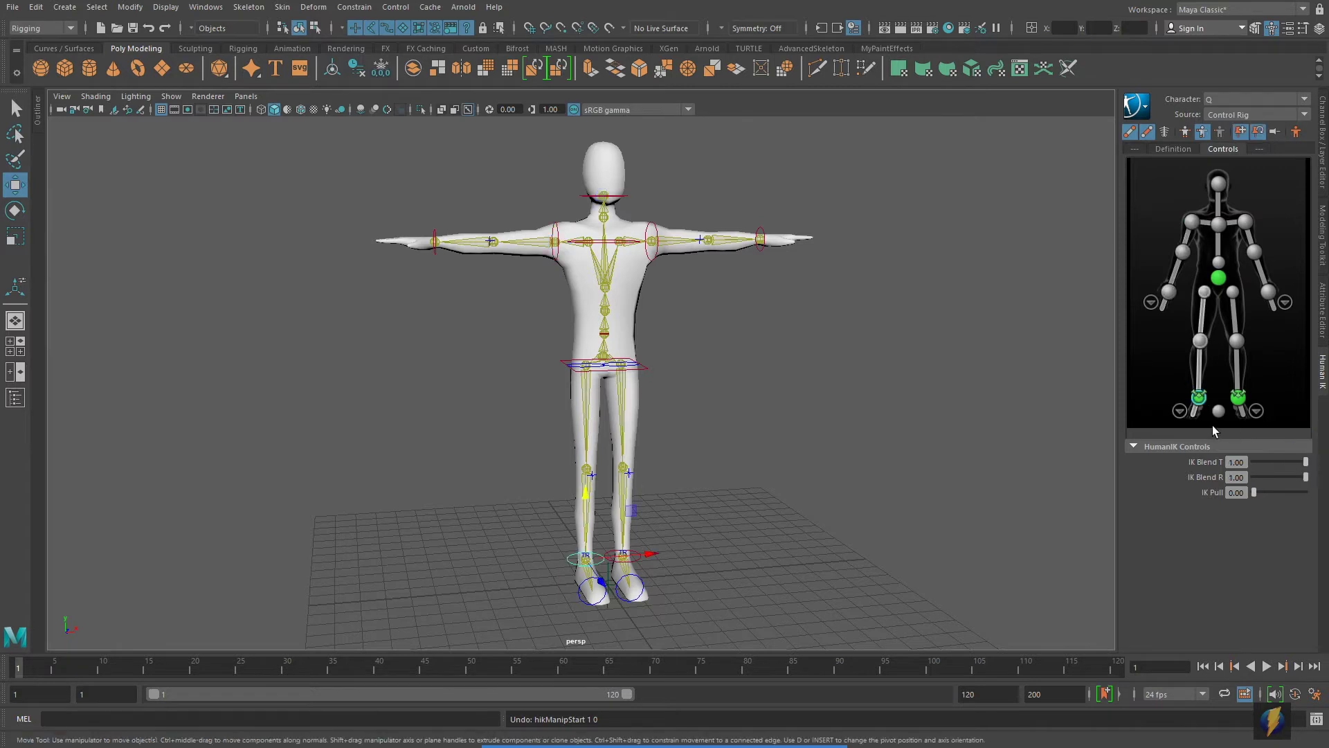
pyautogui.moveTo(585, 492); pyautogui.dragTo(580, 409)
pyautogui.hotkey('ctrl', 'z')
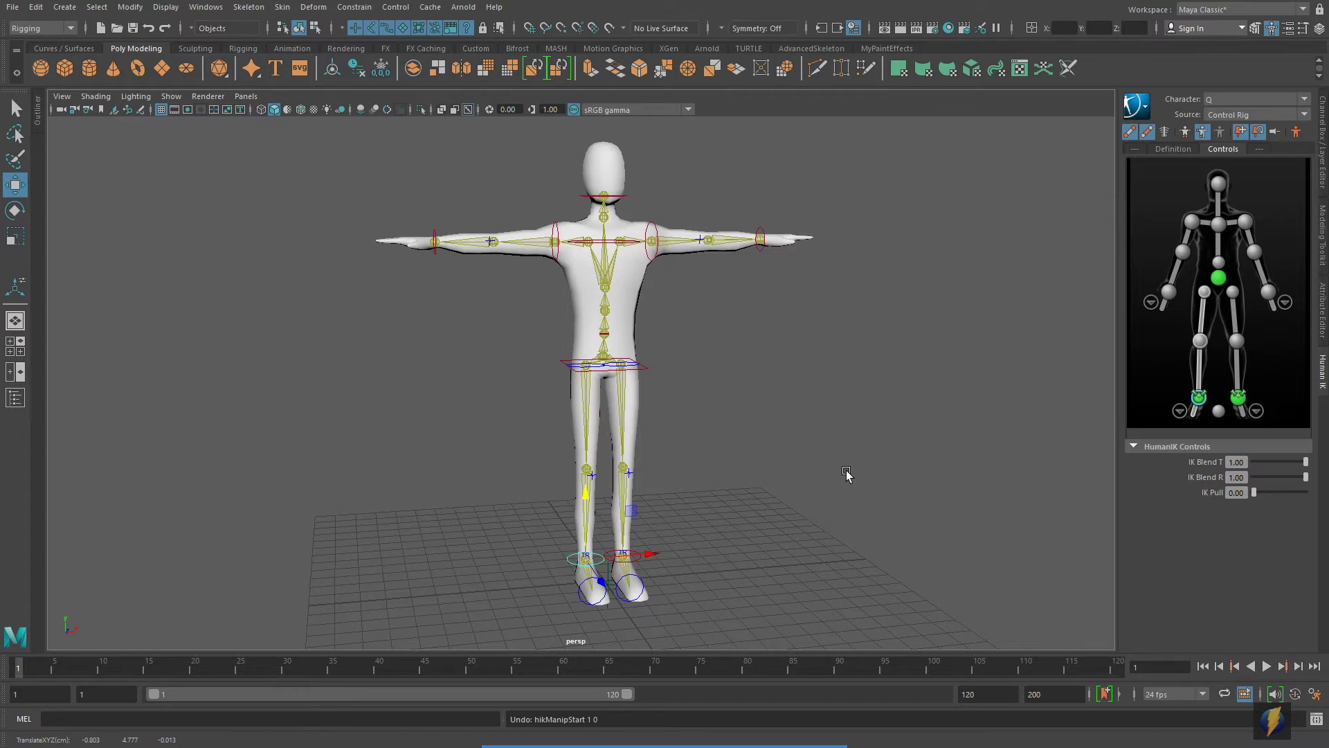
pyautogui.click(644, 366)
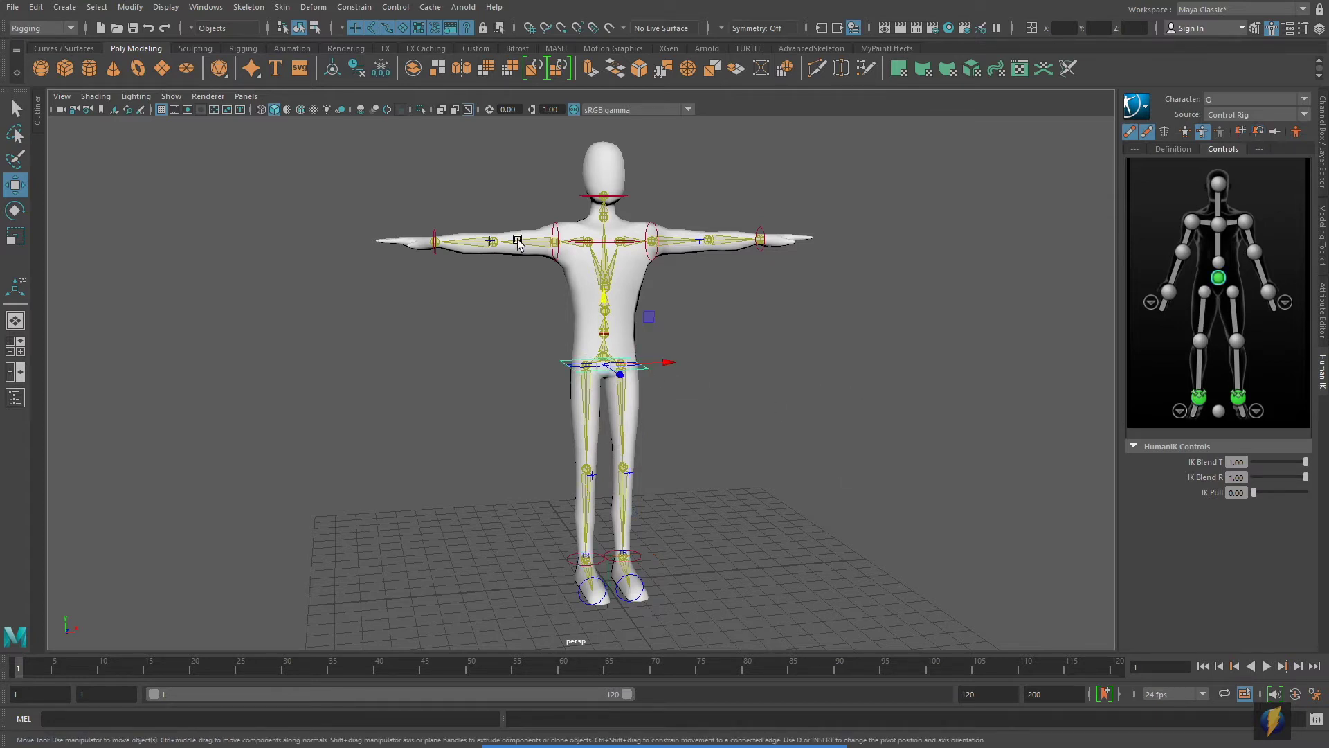
pyautogui.click(555, 242)
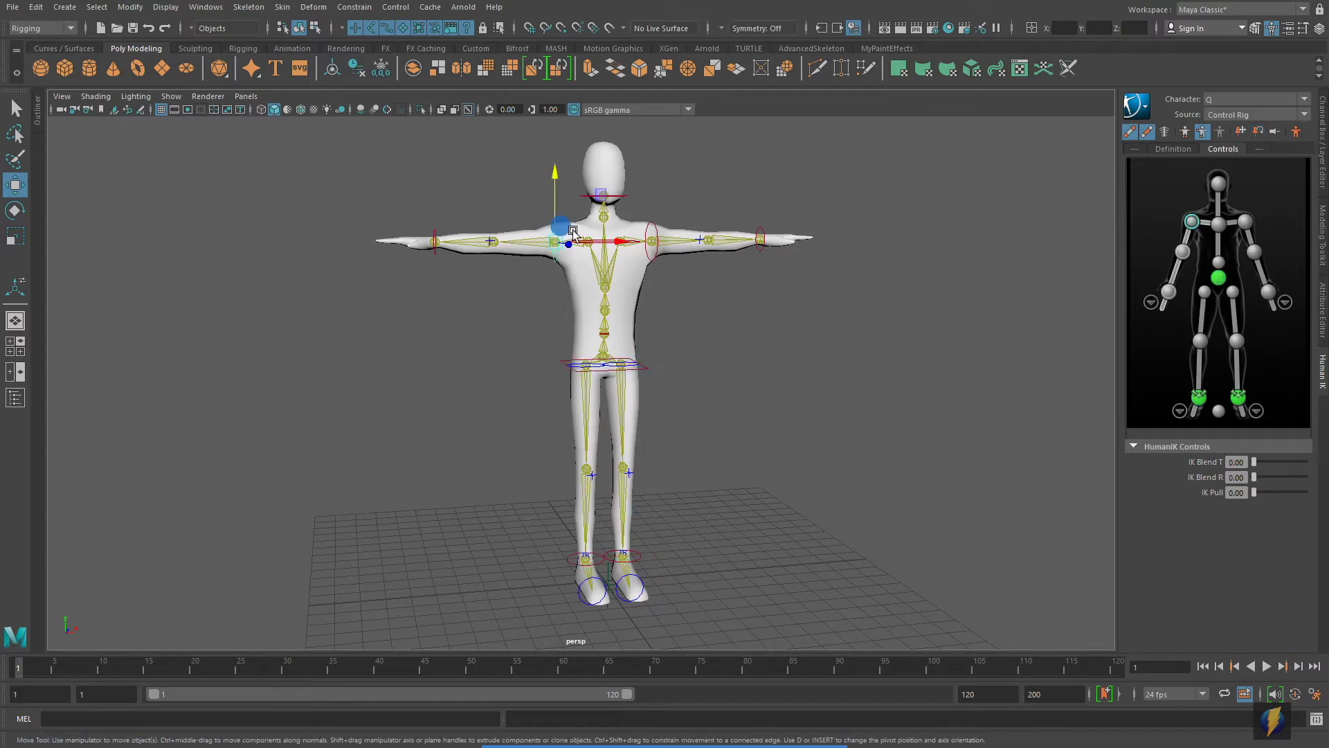
pyautogui.click(477, 245)
pyautogui.click(687, 240)
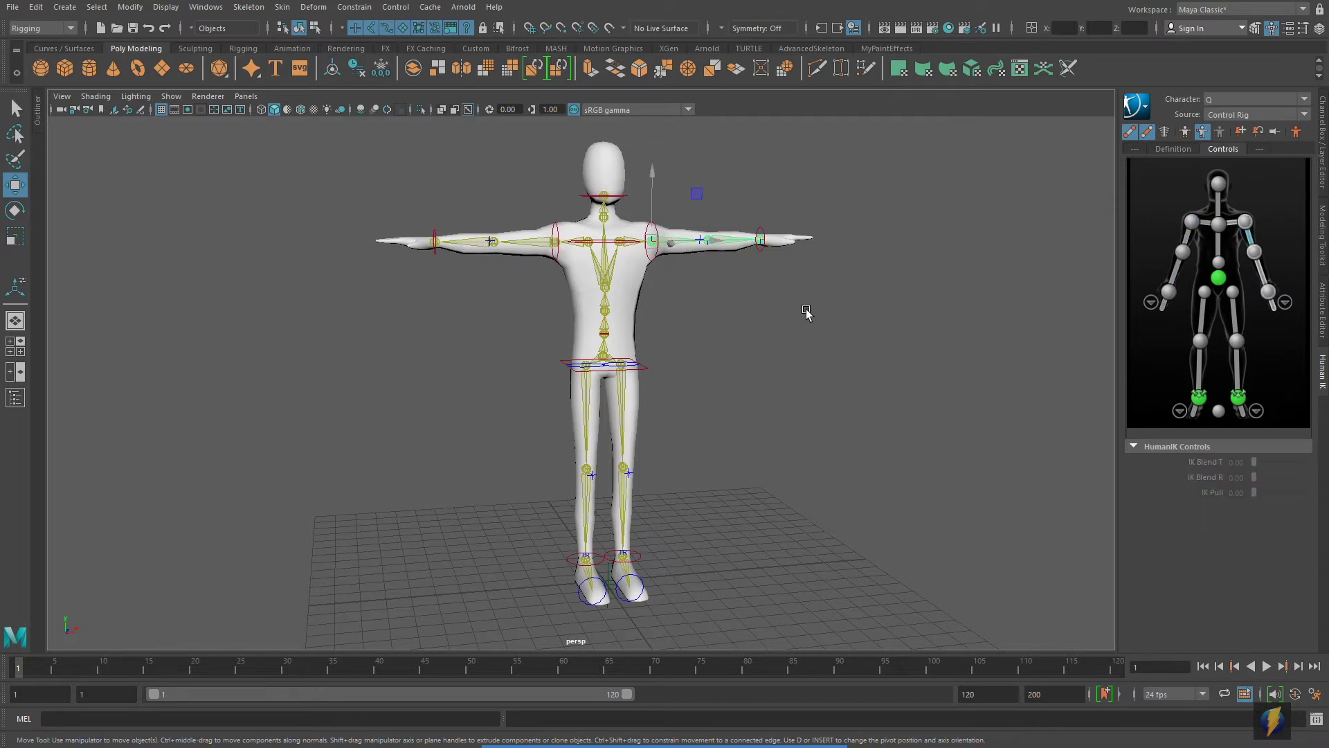
pyautogui.click(713, 241)
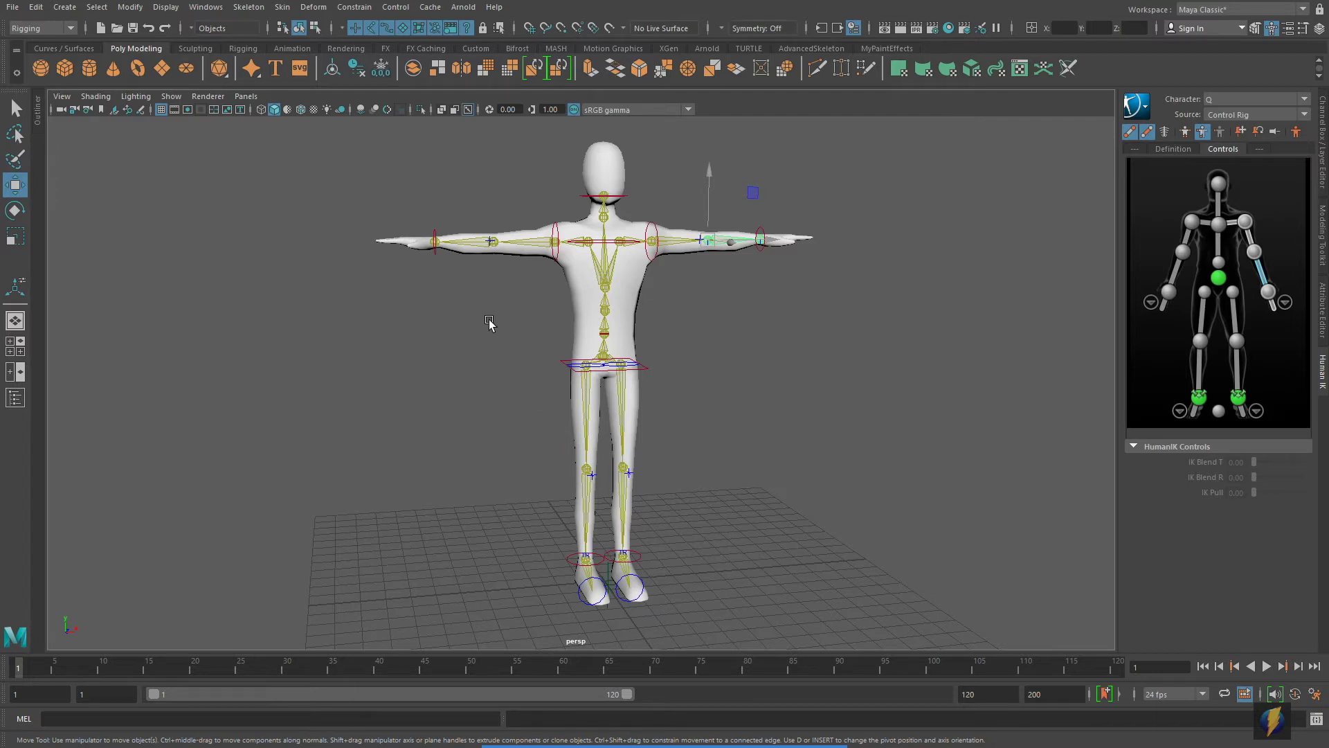
pyautogui.click(200, 9)
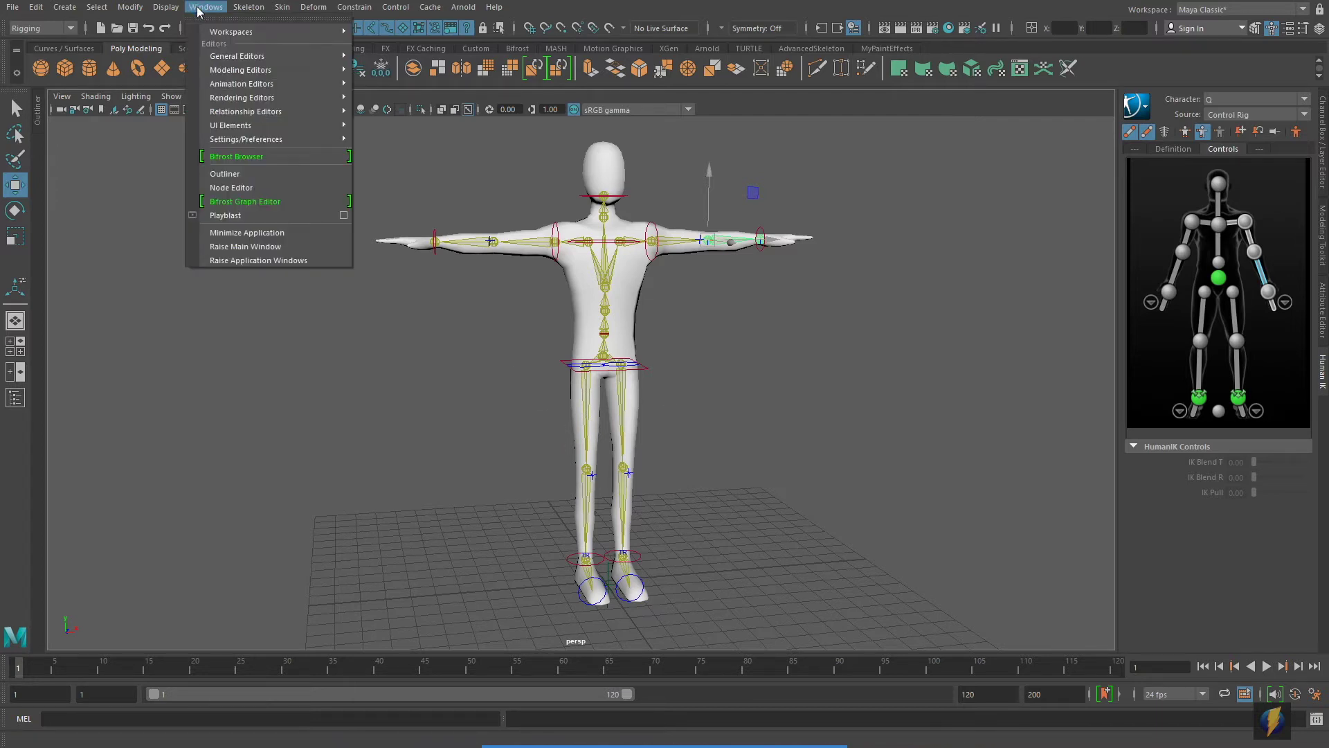
# Open the Content Browser at Examples > Animation > Motion_Capture > FBX.
pyautogui.moveTo(214, 56)
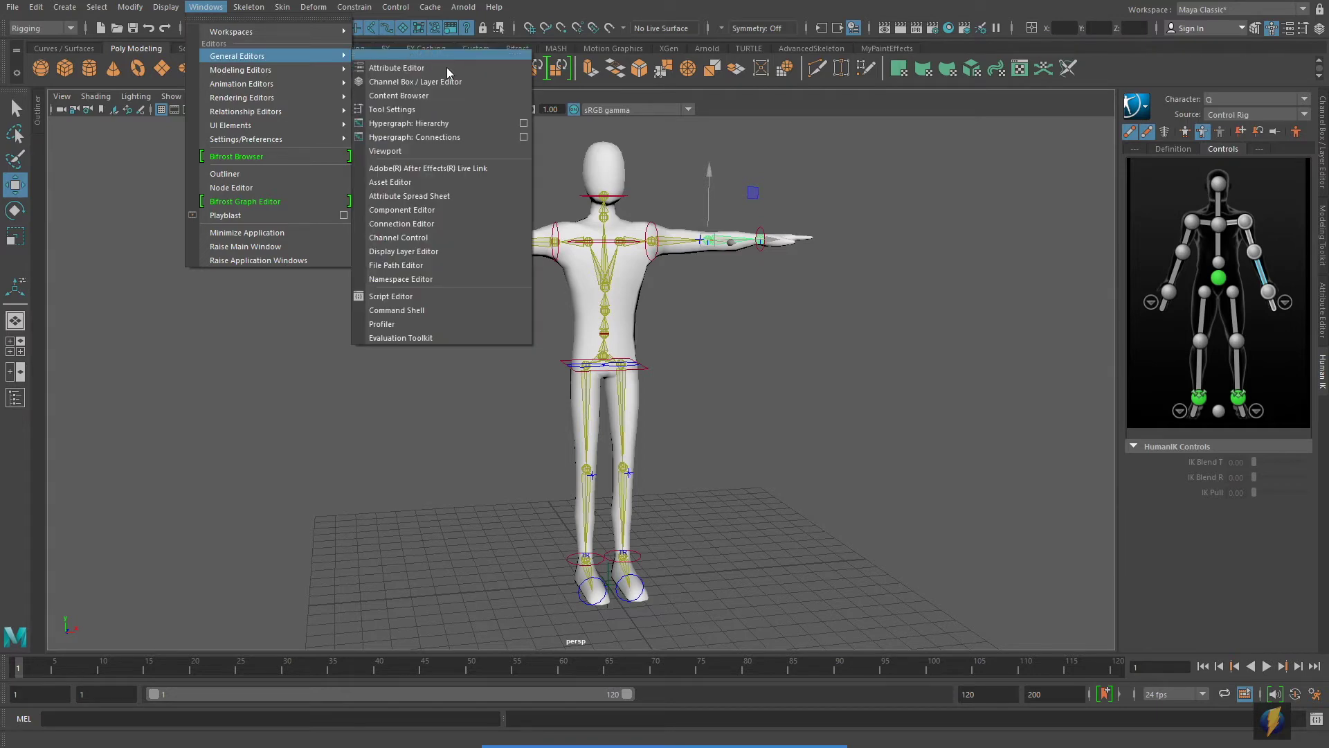
pyautogui.click(438, 97)
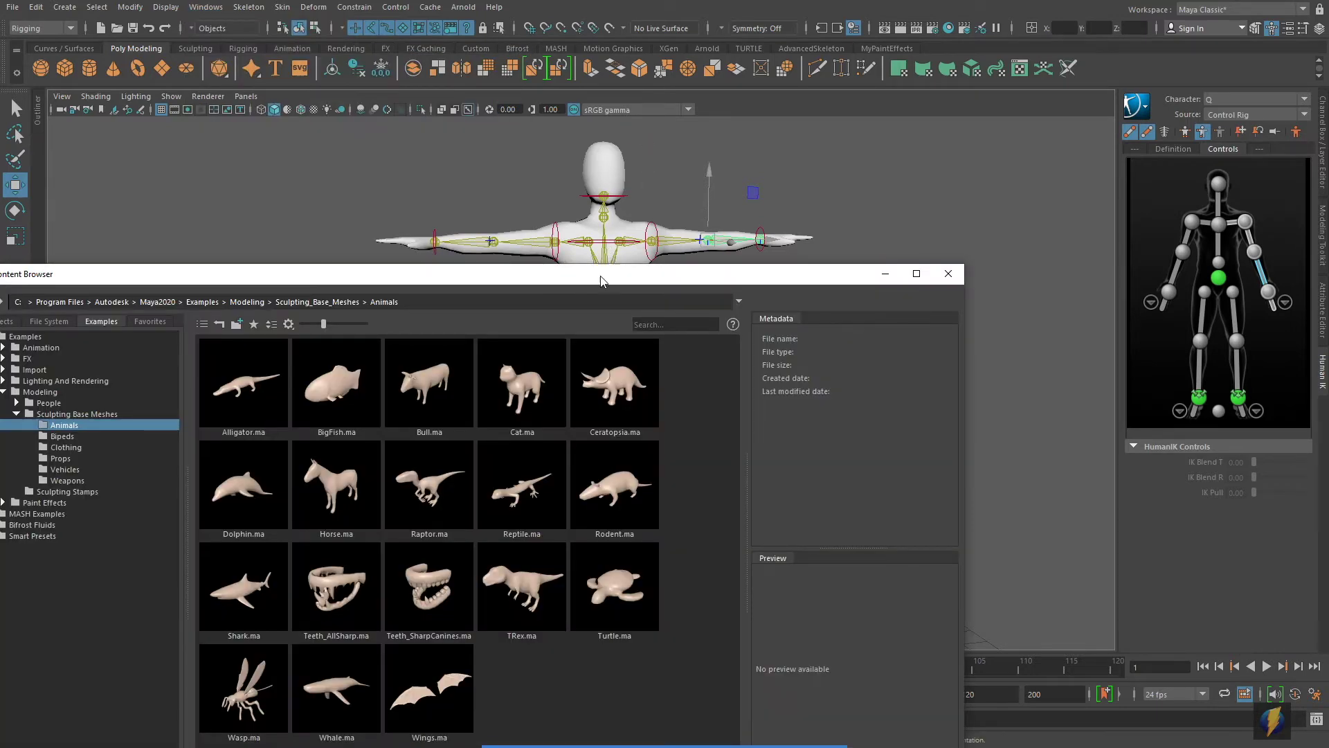
pyautogui.moveTo(599, 279); pyautogui.dragTo(794, 192)
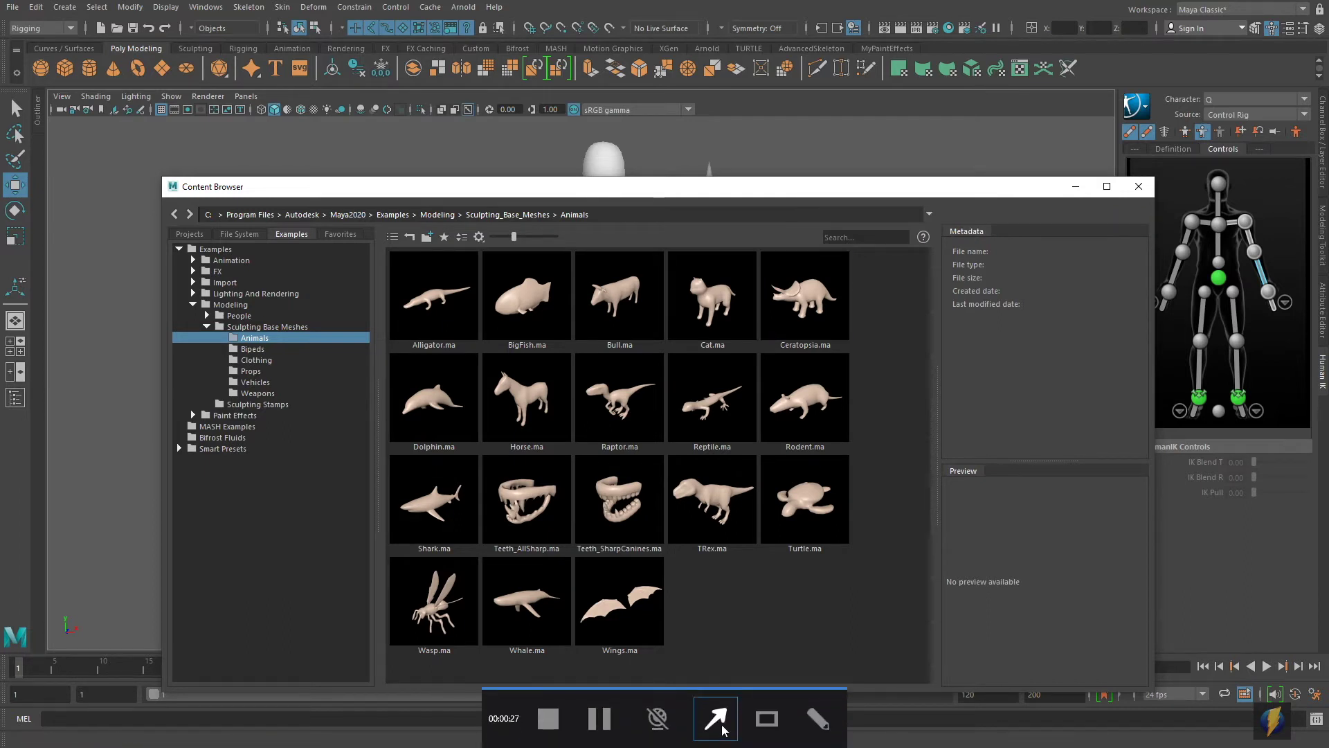
pyautogui.moveTo(319, 523); pyautogui.dragTo(227, 267)
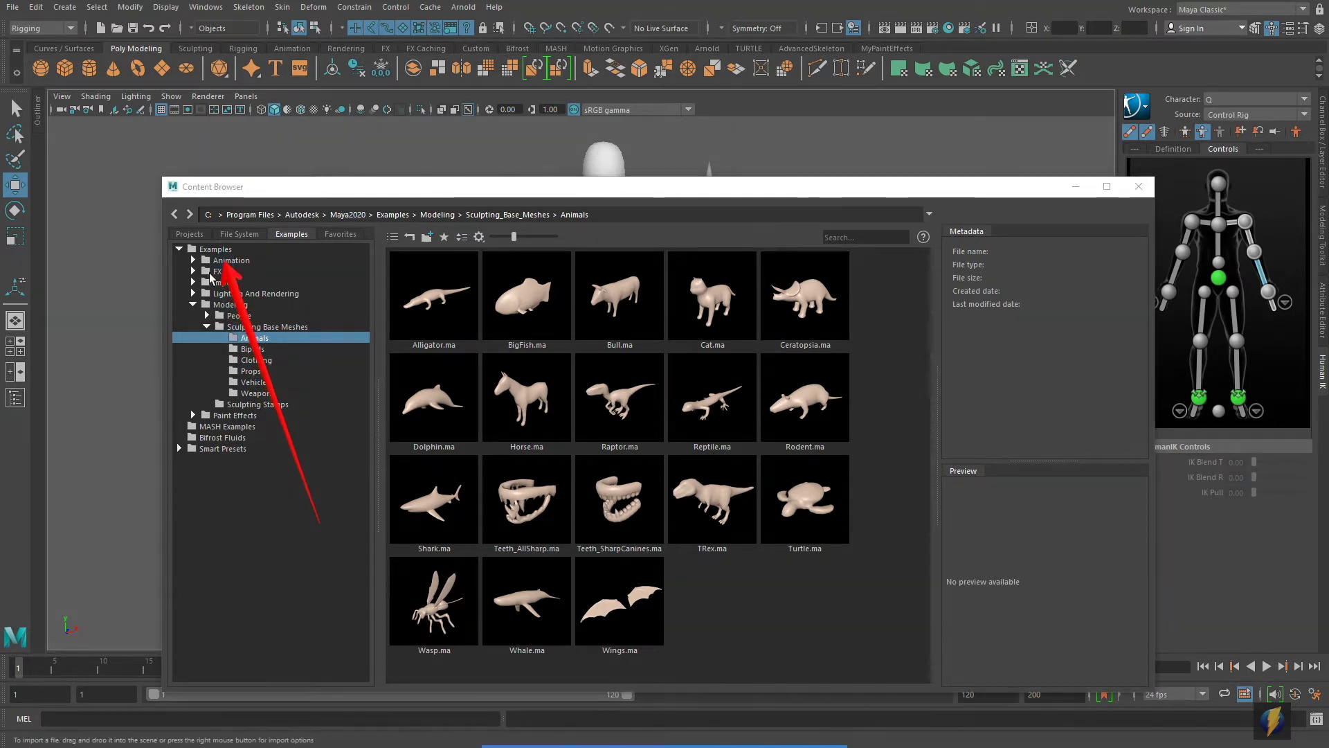
pyautogui.click(192, 260)
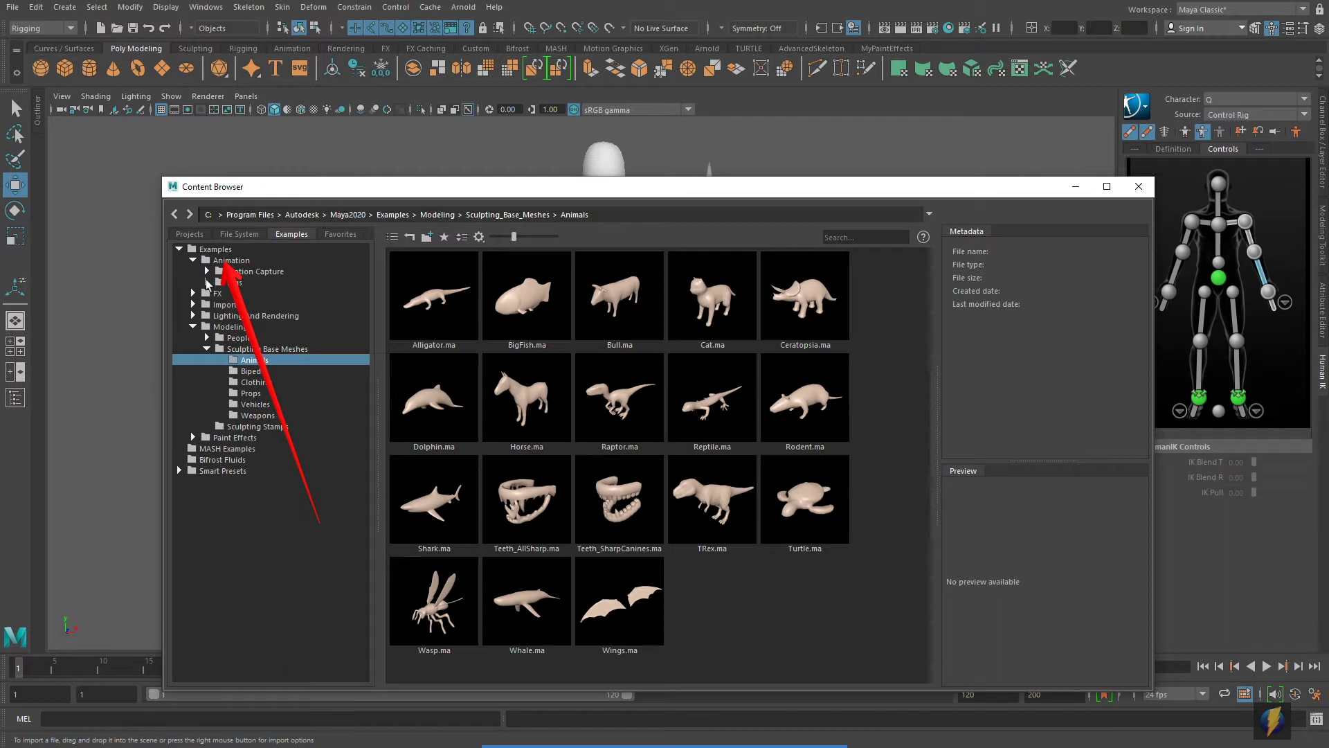
pyautogui.click(207, 272)
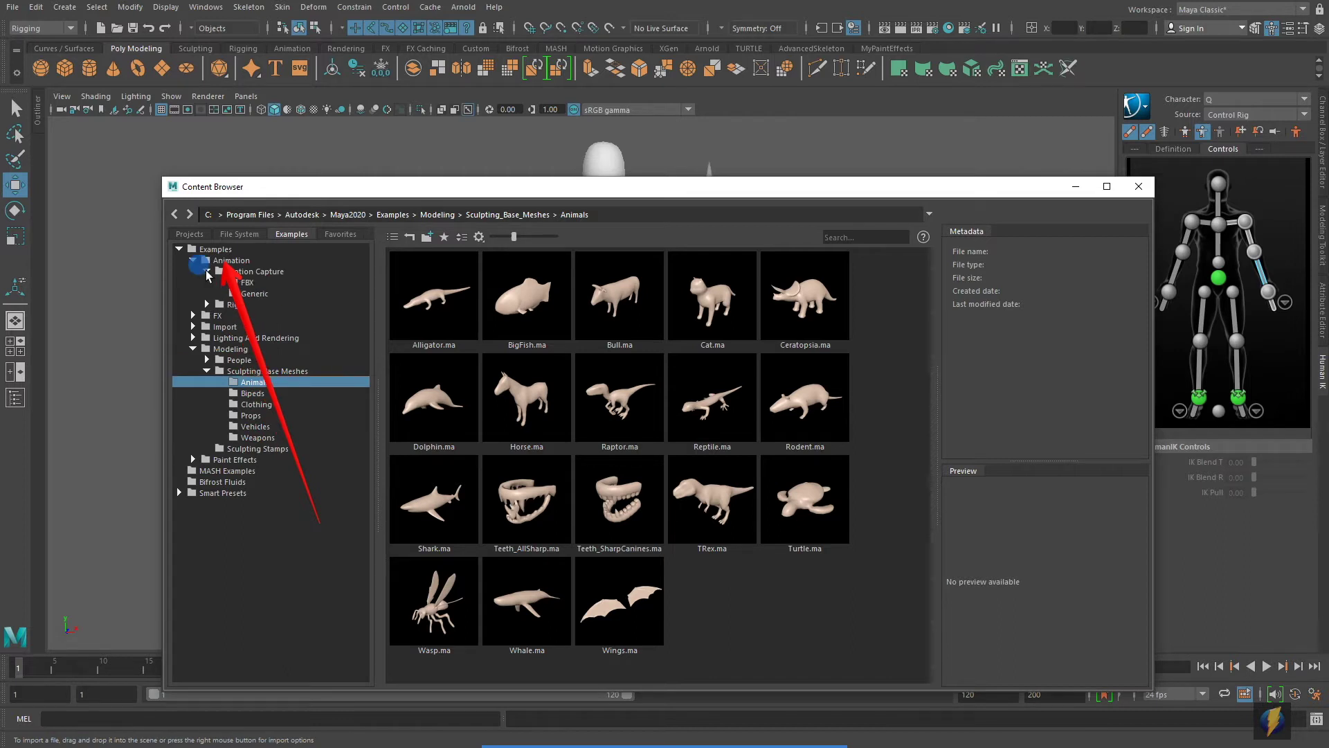
pyautogui.click(248, 282)
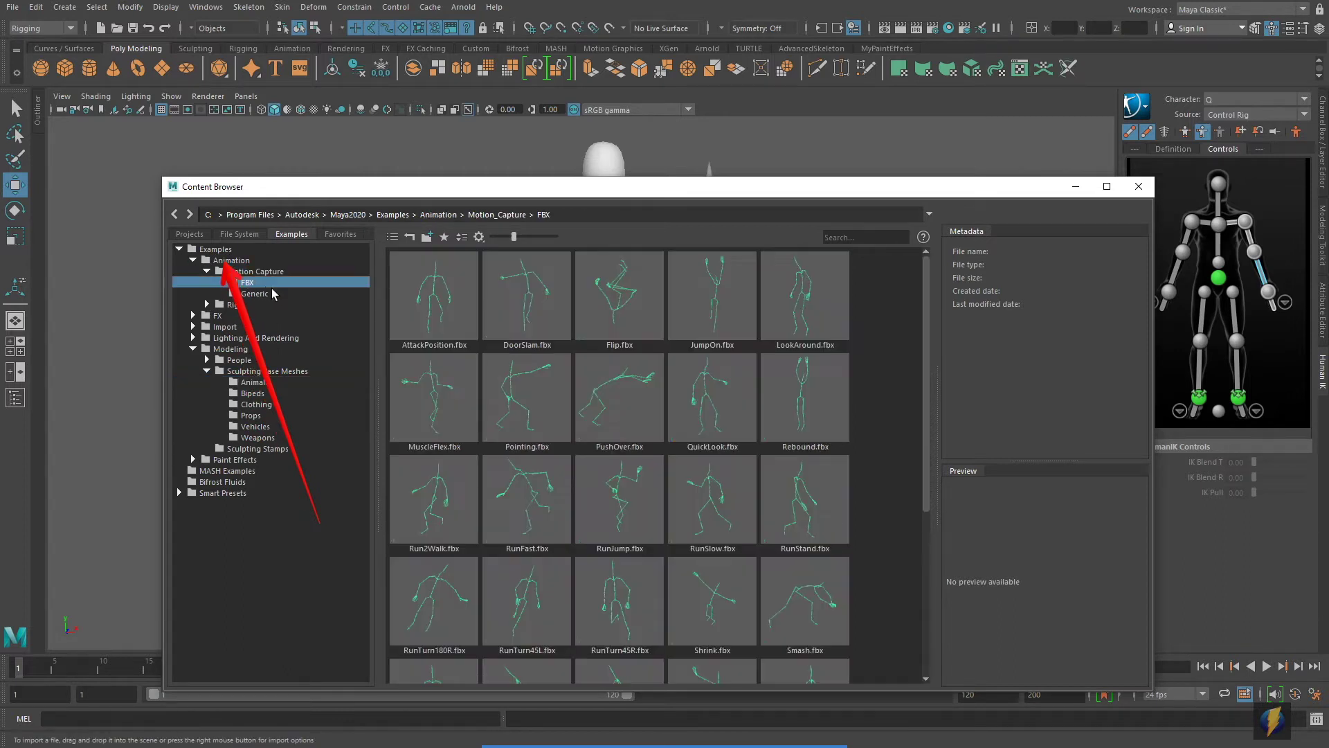
# Reposition the browser and select Flip.fbx to preview its animation.
pyautogui.click(707, 191)
pyautogui.moveTo(708, 192); pyautogui.dragTo(689, 117)
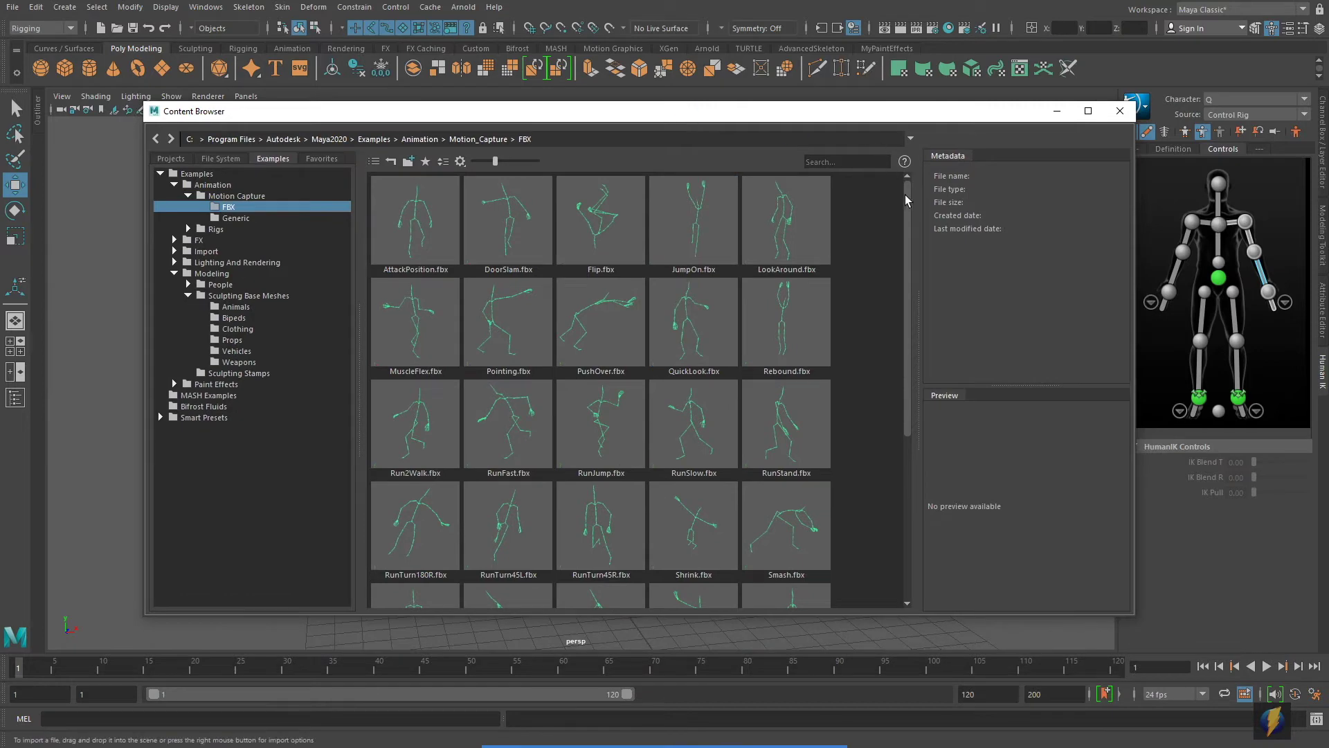
pyautogui.moveTo(907, 201); pyautogui.dragTo(914, 235)
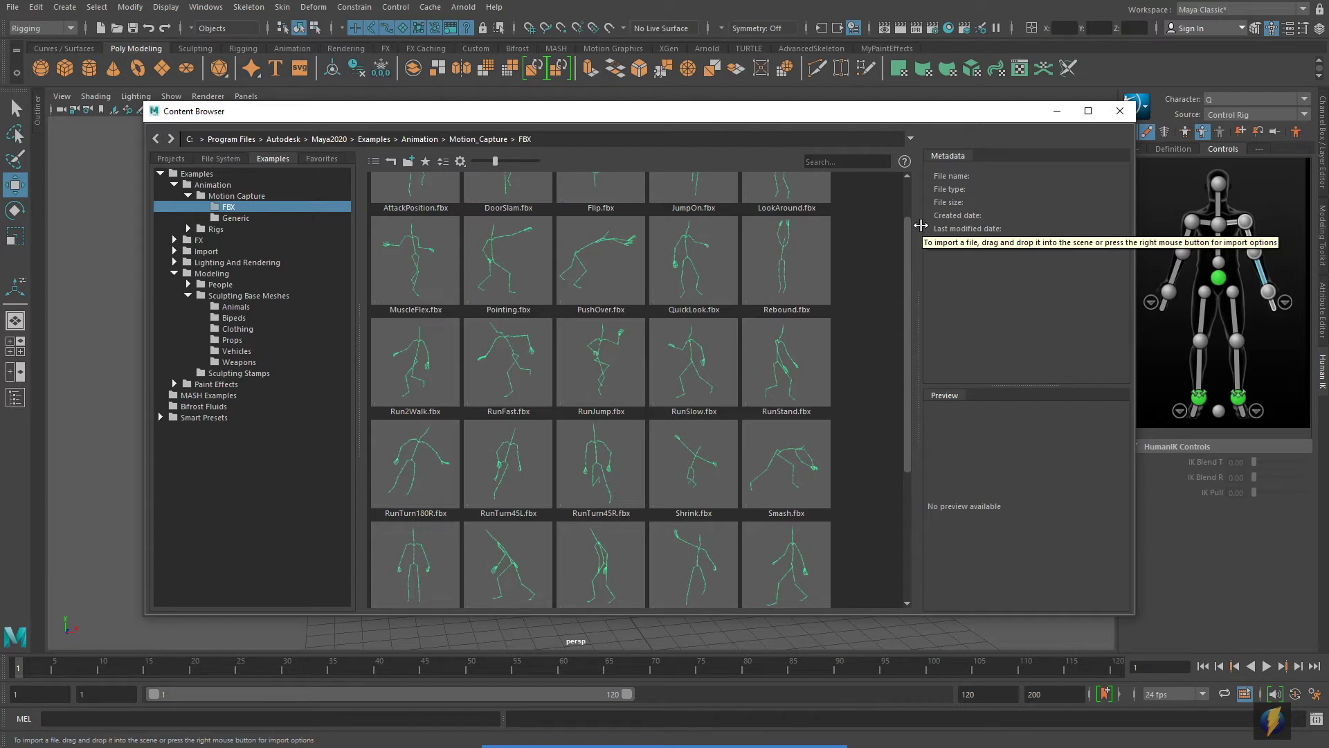
pyautogui.moveTo(904, 280); pyautogui.dragTo(904, 226)
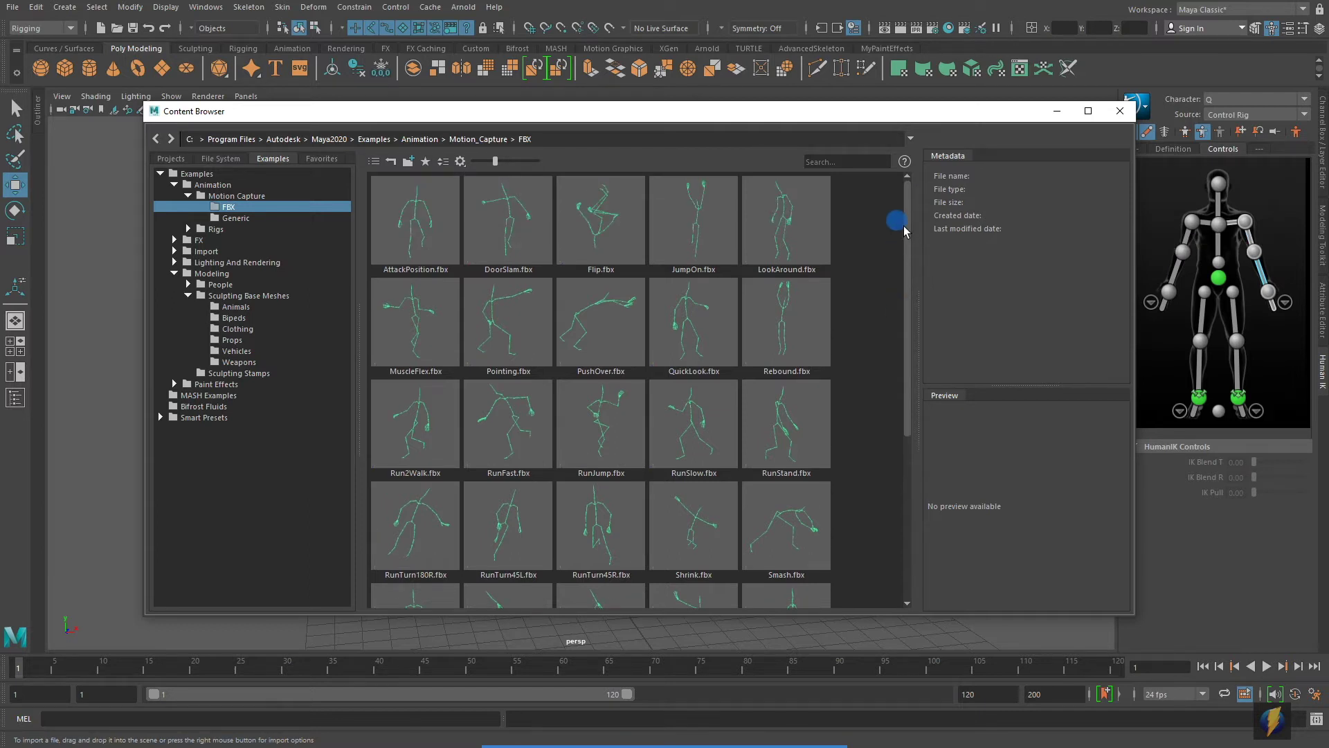
pyautogui.moveTo(801, 113); pyautogui.dragTo(720, 173)
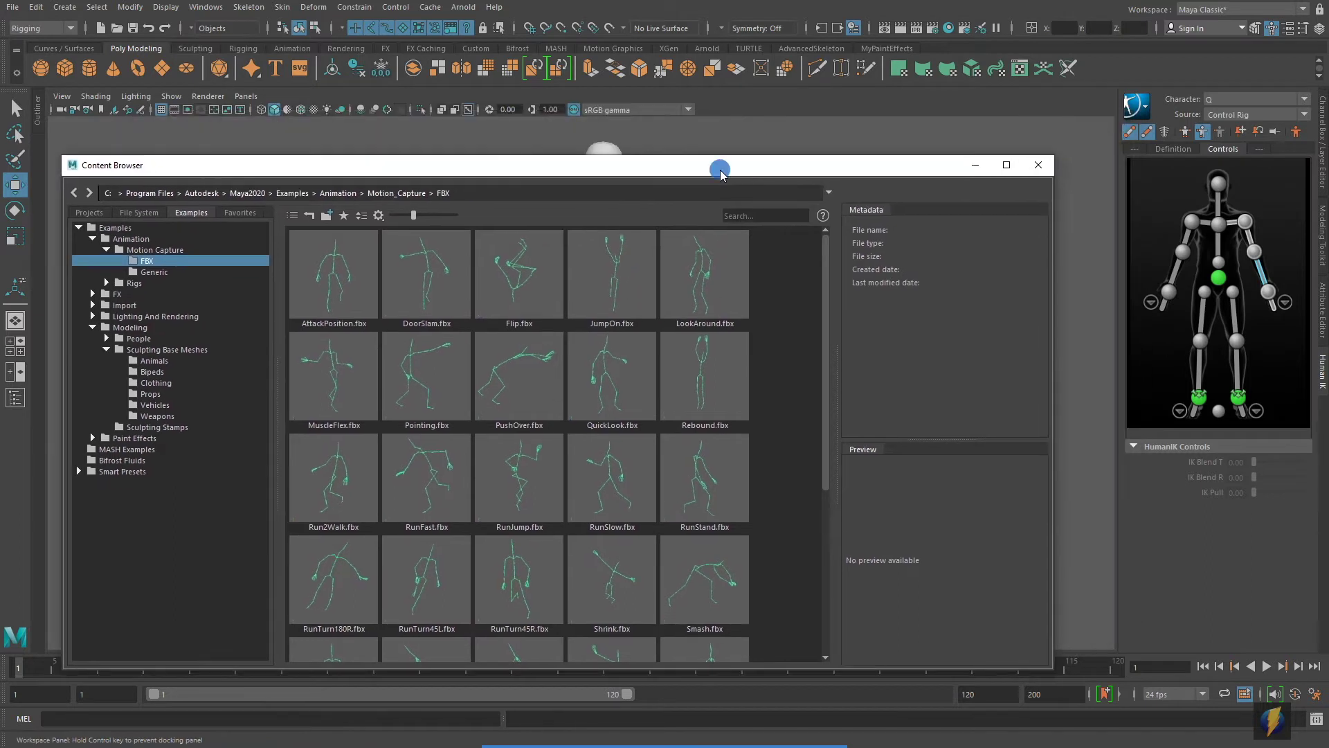
pyautogui.click(512, 277)
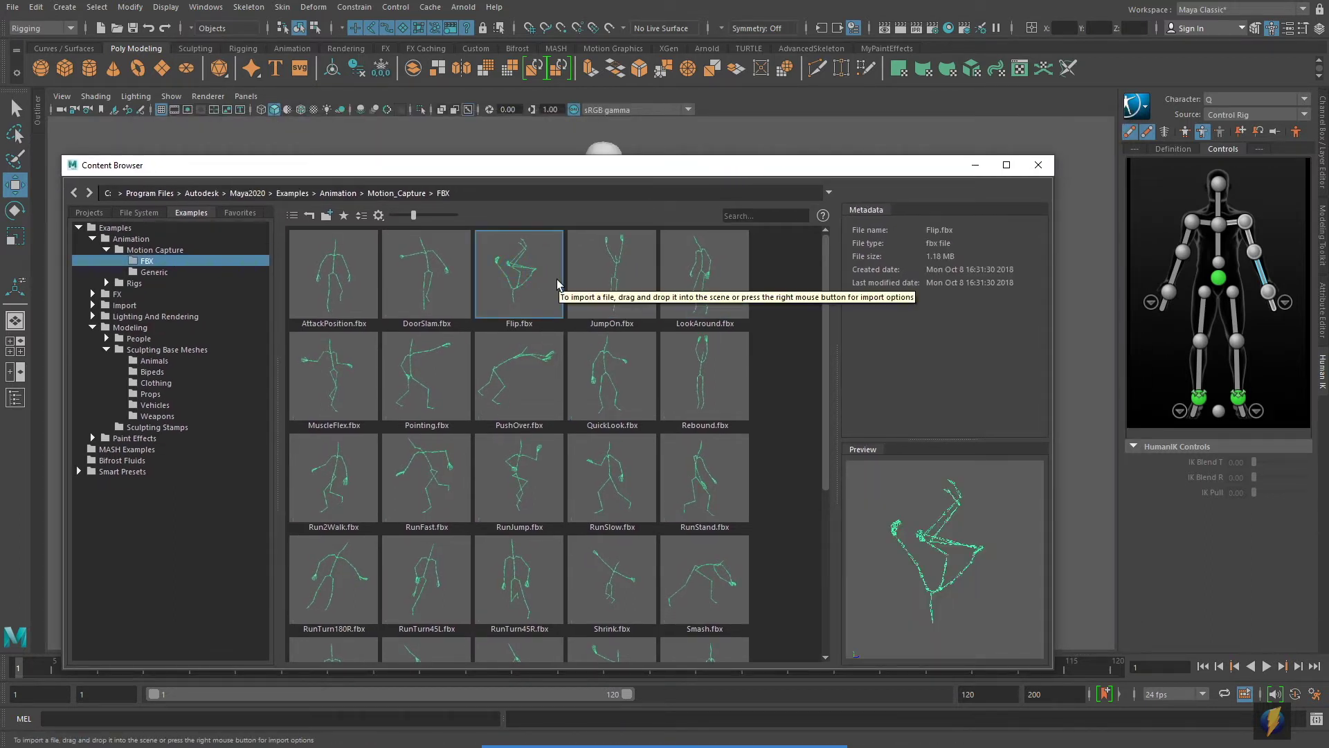
pyautogui.moveTo(562, 166); pyautogui.dragTo(510, 285)
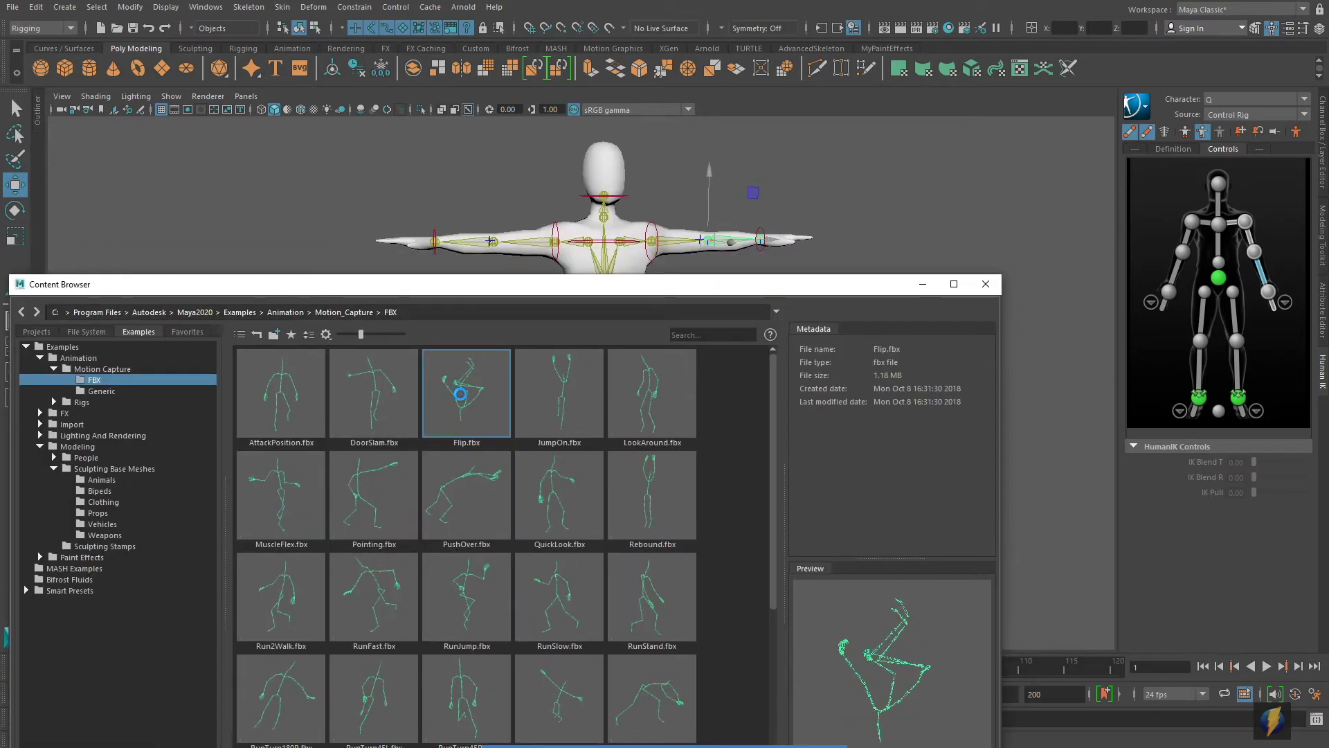
pyautogui.click(922, 284)
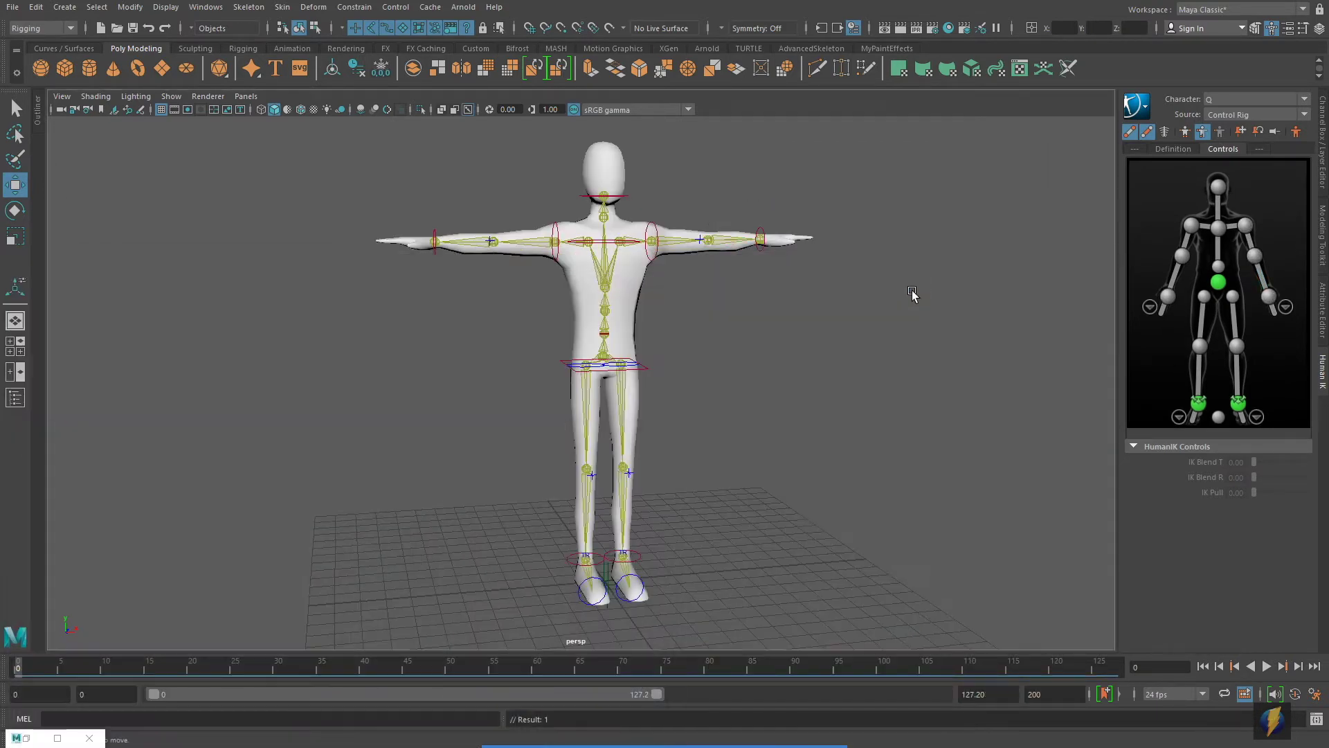
pyautogui.scroll(-10, 821, 301)
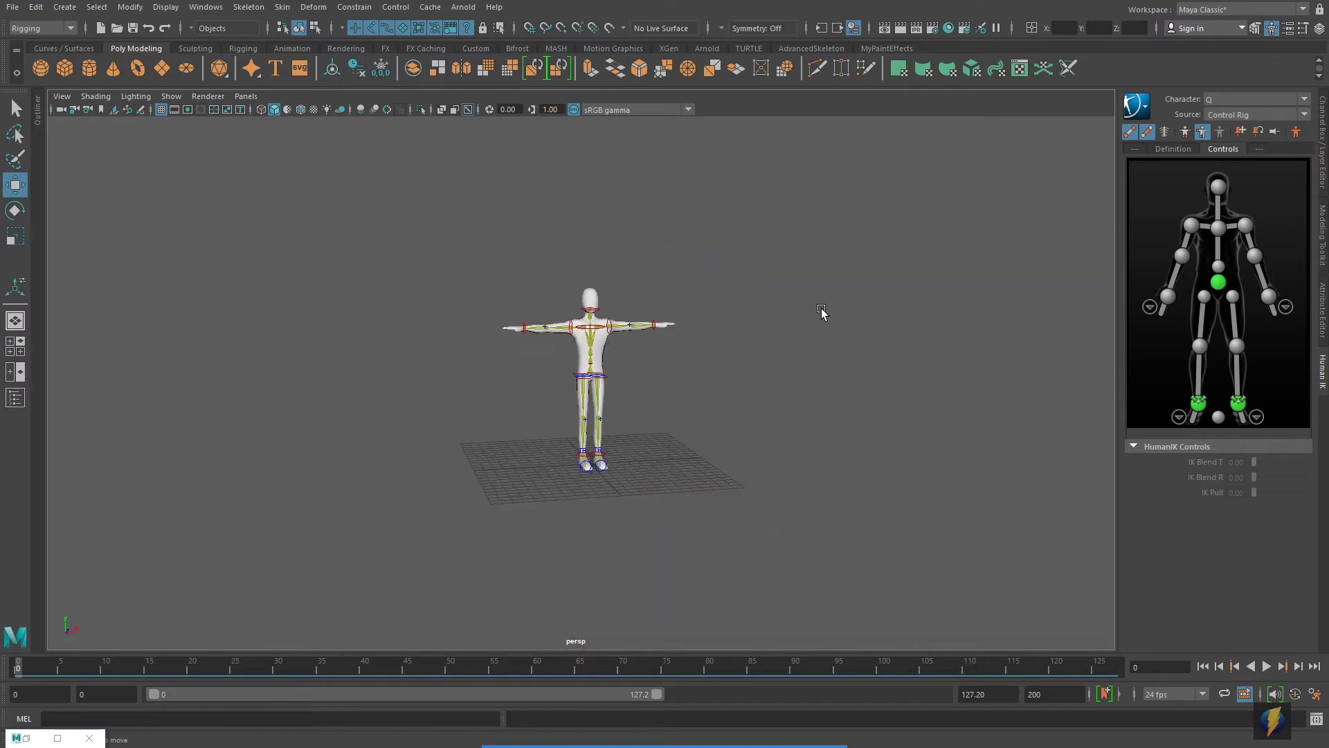
pyautogui.keyDown('alt'); pyautogui.moveTo(750, 289); pyautogui.dragTo(510, 326, button='right'); pyautogui.keyUp('alt')
pyautogui.keyDown('alt'); pyautogui.moveTo(510, 326); pyautogui.dragTo(611, 373); pyautogui.keyUp('alt')
pyautogui.keyDown('alt'); pyautogui.moveTo(613, 490); pyautogui.dragTo(633, 475); pyautogui.keyUp('alt')
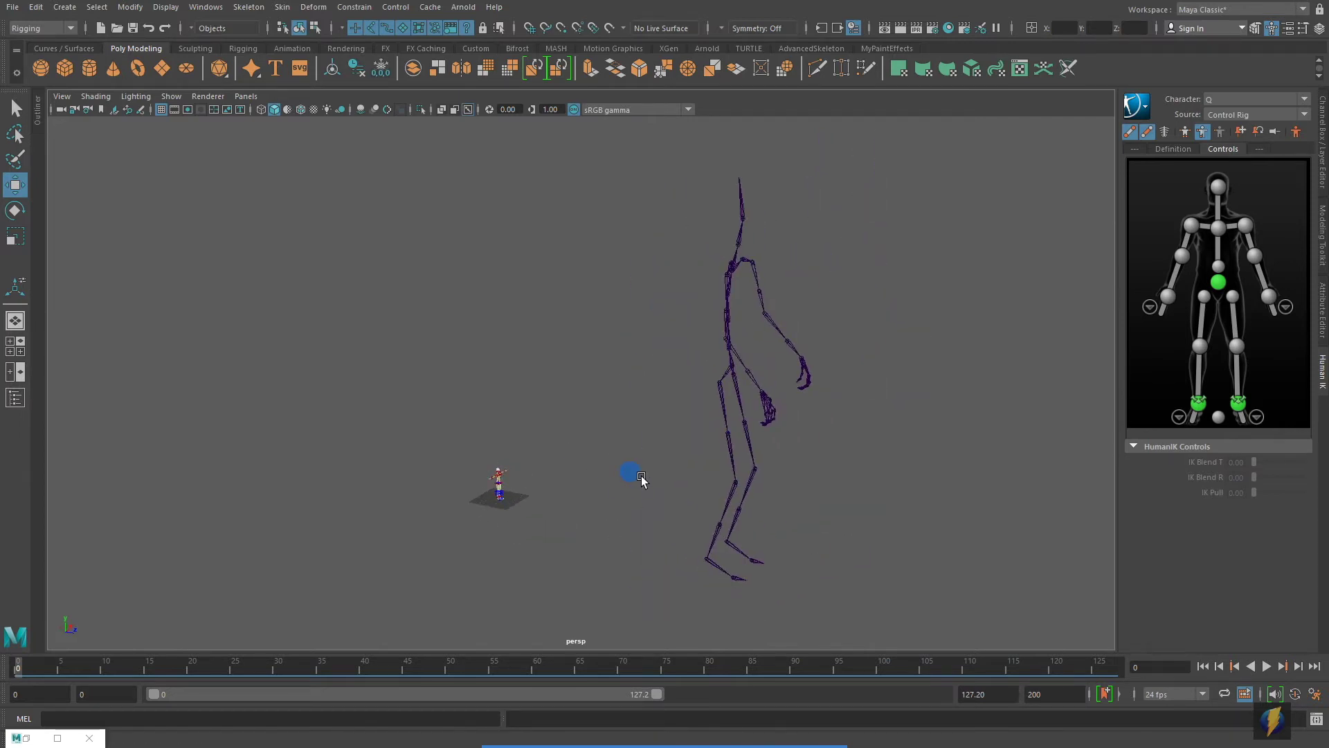
pyautogui.click(1264, 666)
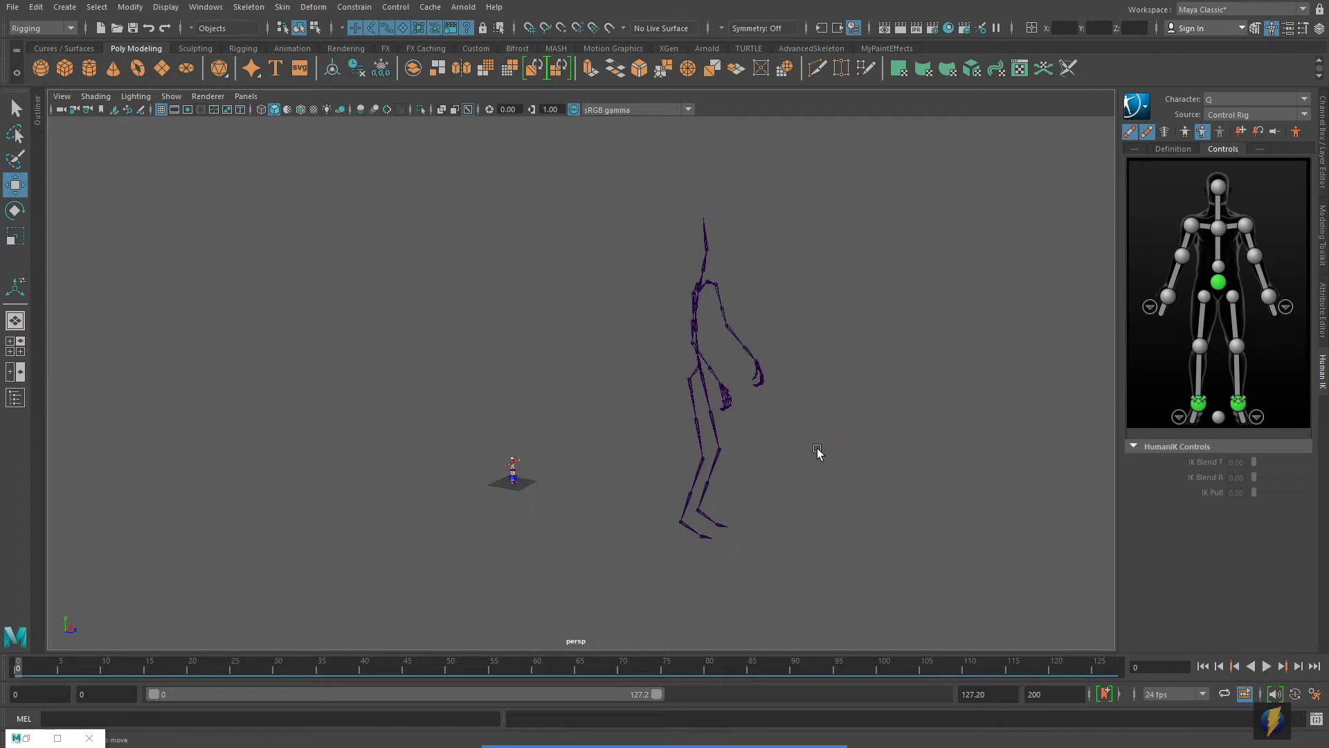
pyautogui.click(1266, 666)
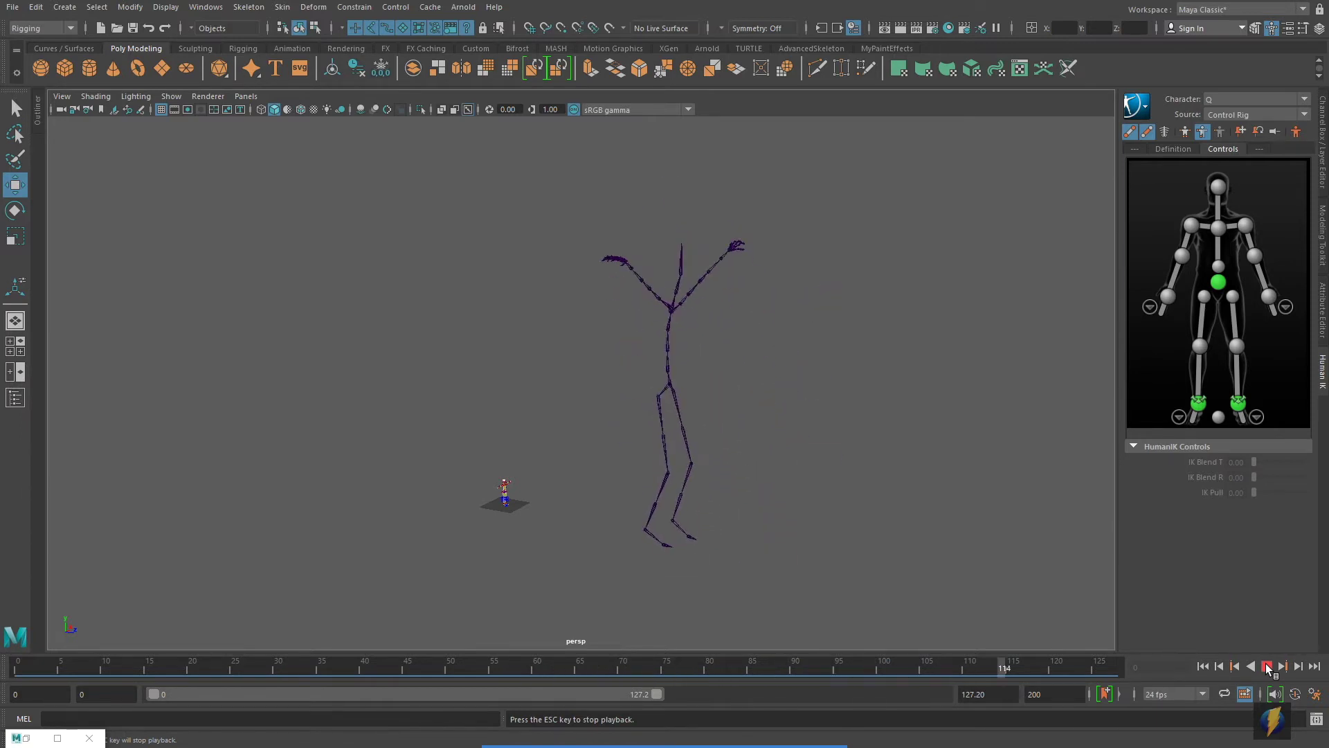
pyautogui.click(1202, 666)
pyautogui.keyDown('alt'); pyautogui.moveTo(650, 455); pyautogui.dragTo(609, 454); pyautogui.keyUp('alt')
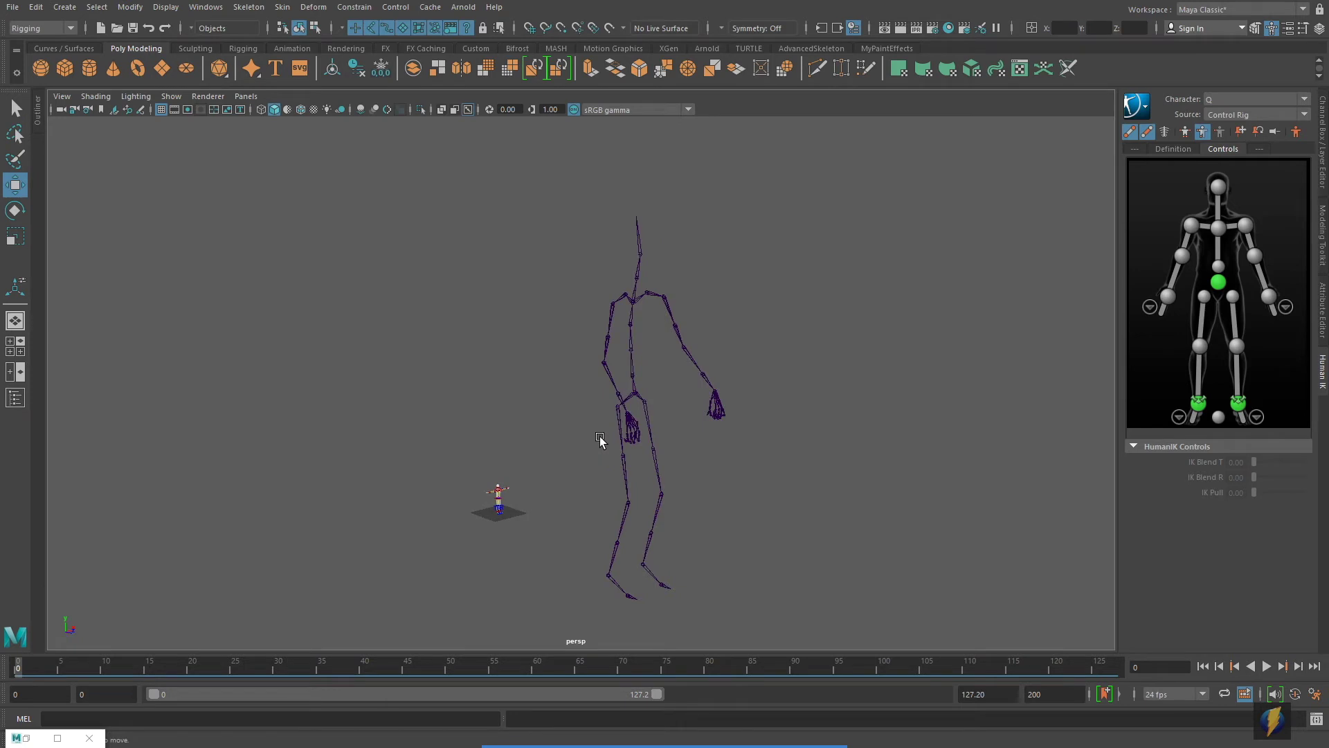
pyautogui.keyDown('alt'); pyautogui.moveTo(505, 465); pyautogui.dragTo(592, 380, button='middle'); pyautogui.keyUp('alt')
pyautogui.scroll(3, 960, 391)
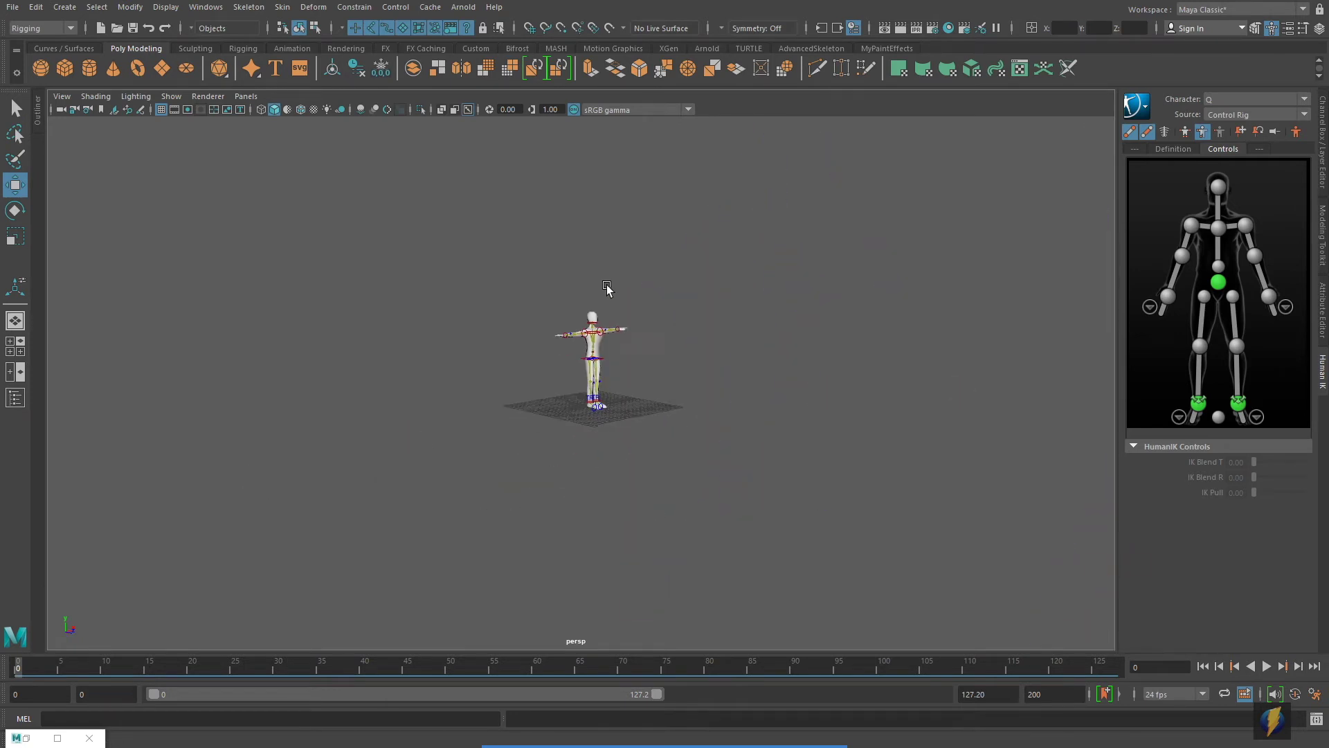
pyautogui.scroll(3, 941, 430)
pyautogui.scroll(3, 733, 342)
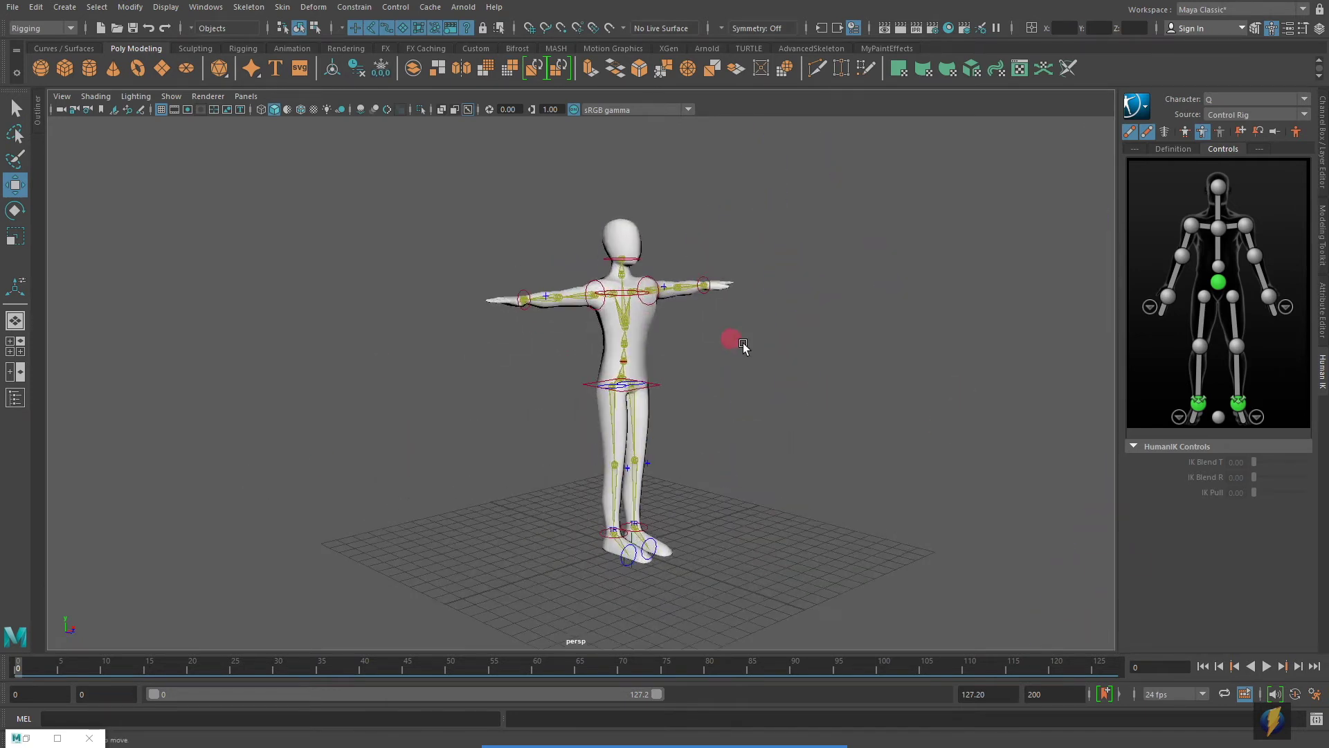
pyautogui.moveTo(692, 746)
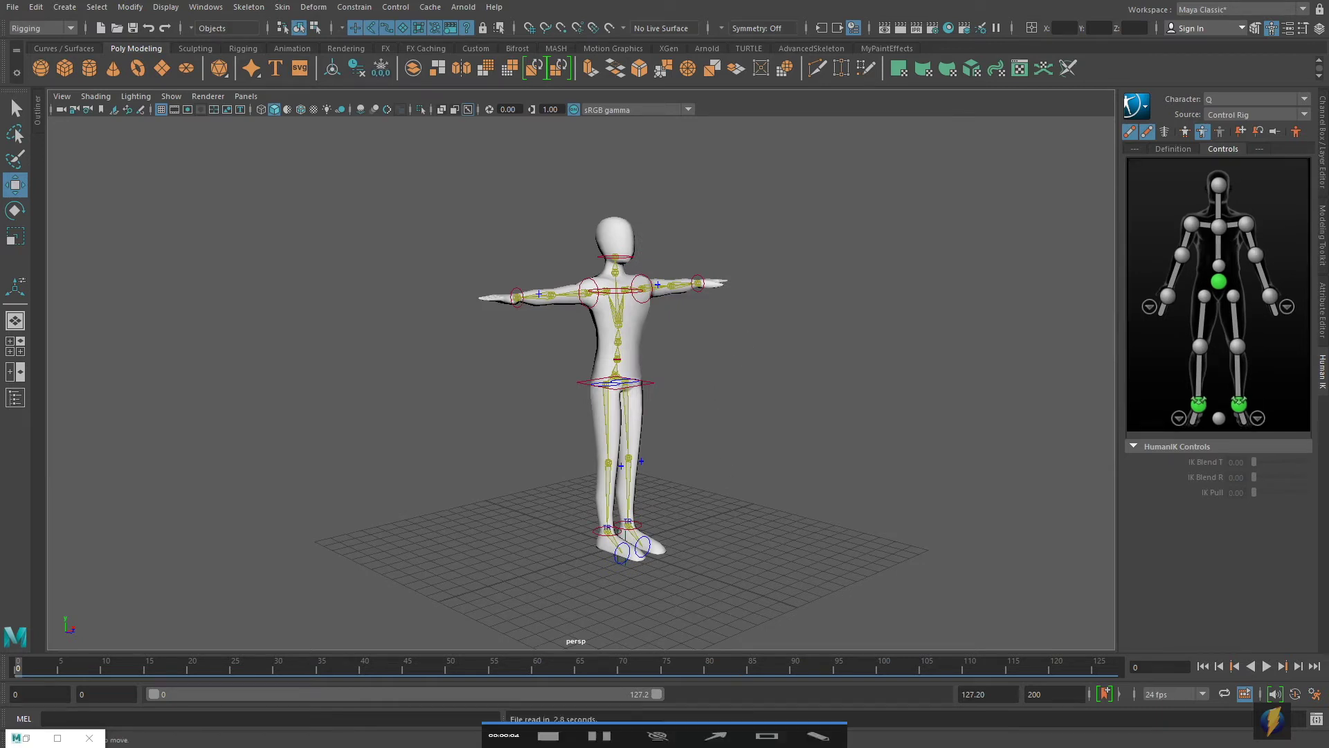
pyautogui.click(713, 720)
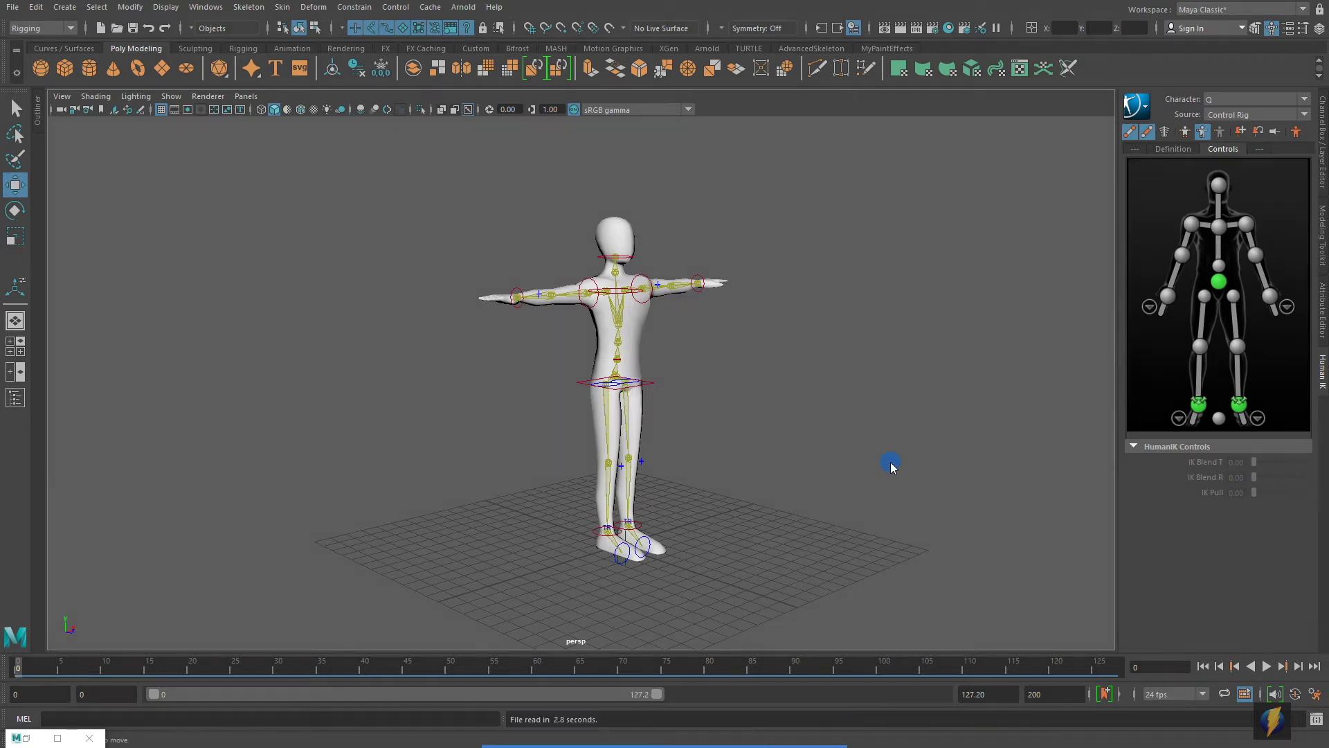
pyautogui.moveTo(890, 463)
pyautogui.mouseDown()
pyautogui.moveTo(1092, 160)
pyautogui.moveTo(1204, 101)
pyautogui.moveTo(1200, 119)
pyautogui.moveTo(1141, 111)
pyautogui.moveTo(1150, 131)
pyautogui.moveTo(1163, 104)
pyautogui.moveTo(1174, 101)
pyautogui.moveTo(1174, 119)
pyautogui.moveTo(1199, 95)
pyautogui.moveTo(754, 389)
pyautogui.moveTo(694, 395)
pyautogui.moveTo(688, 308)
pyautogui.moveTo(654, 264)
pyautogui.moveTo(630, 262)
pyautogui.moveTo(771, 288)
pyautogui.moveTo(570, 328)
pyautogui.moveTo(959, 309)
pyautogui.moveTo(1140, 137)
pyautogui.moveTo(1164, 120)
pyautogui.moveTo(1161, 131)
pyautogui.moveTo(1178, 129)
pyautogui.moveTo(1103, 178)
pyautogui.mouseUp()
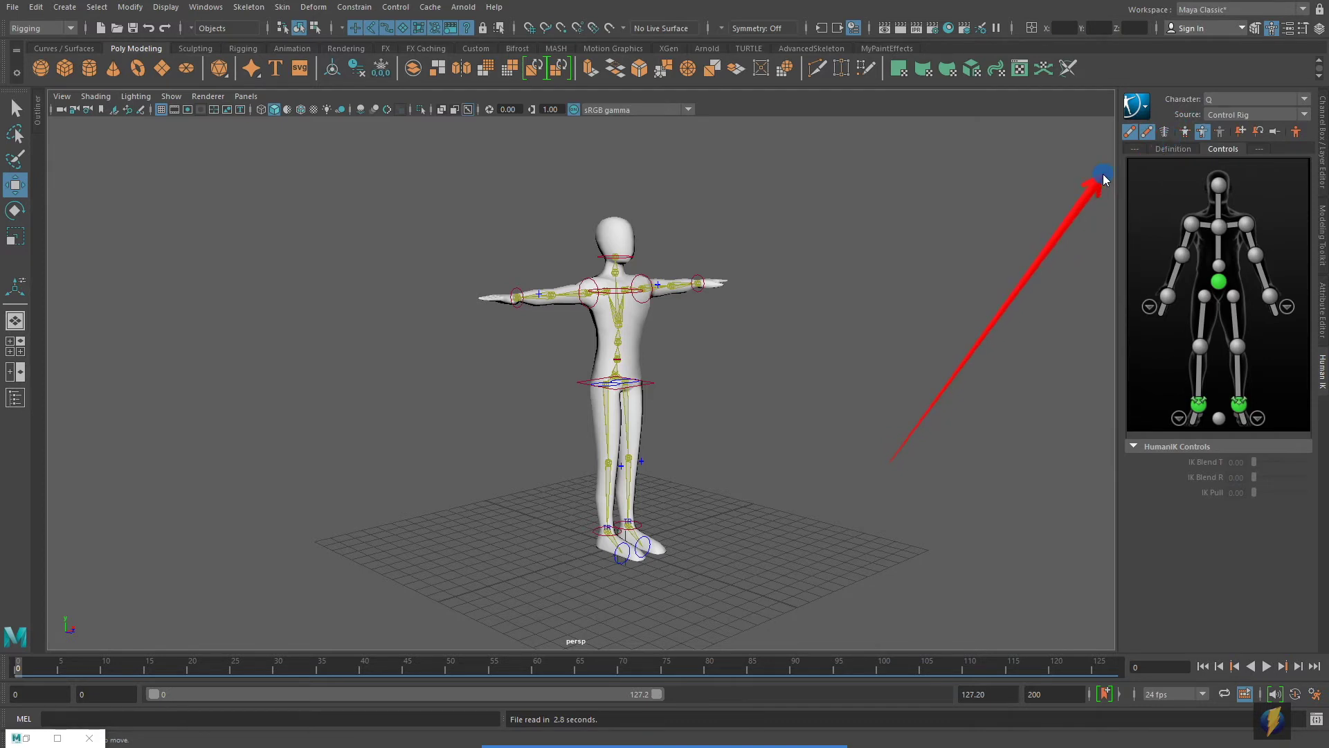
pyautogui.scroll(-10, 796, 353)
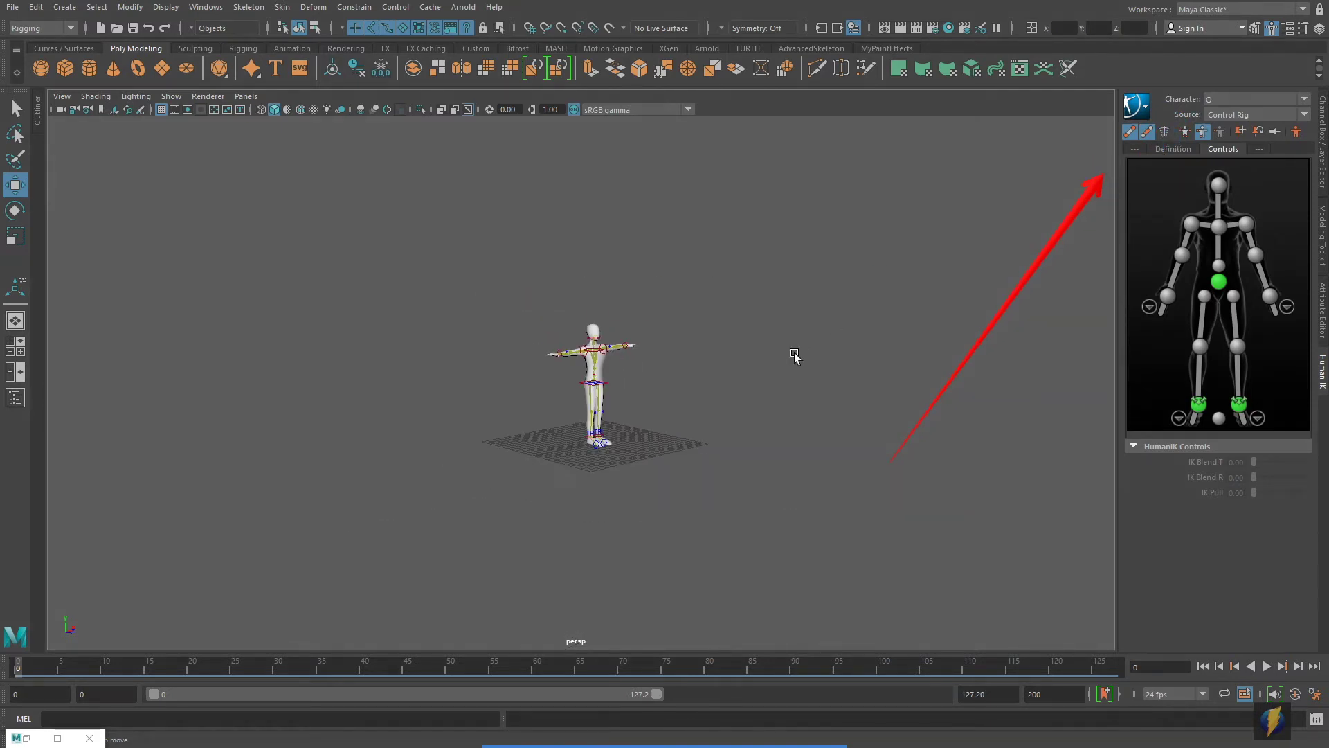
pyautogui.scroll(10, 775, 376)
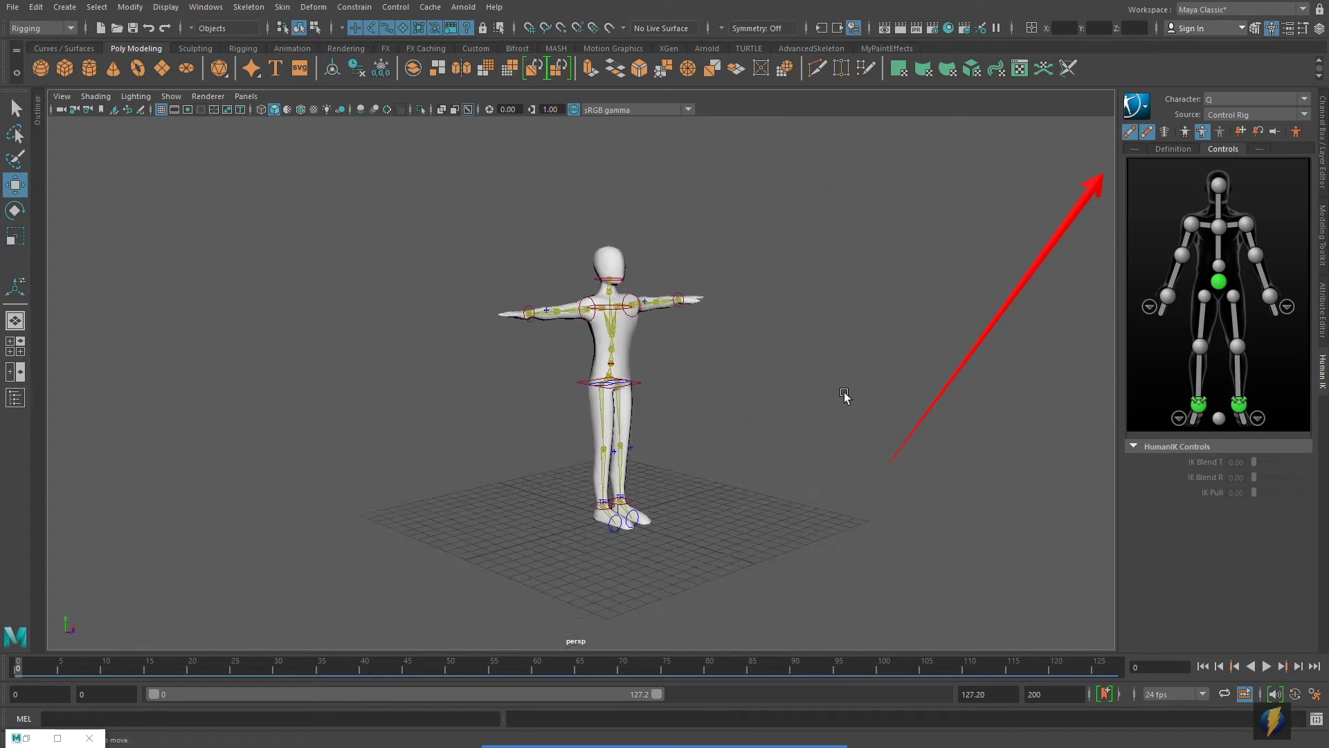
pyautogui.scroll(-10, 845, 394)
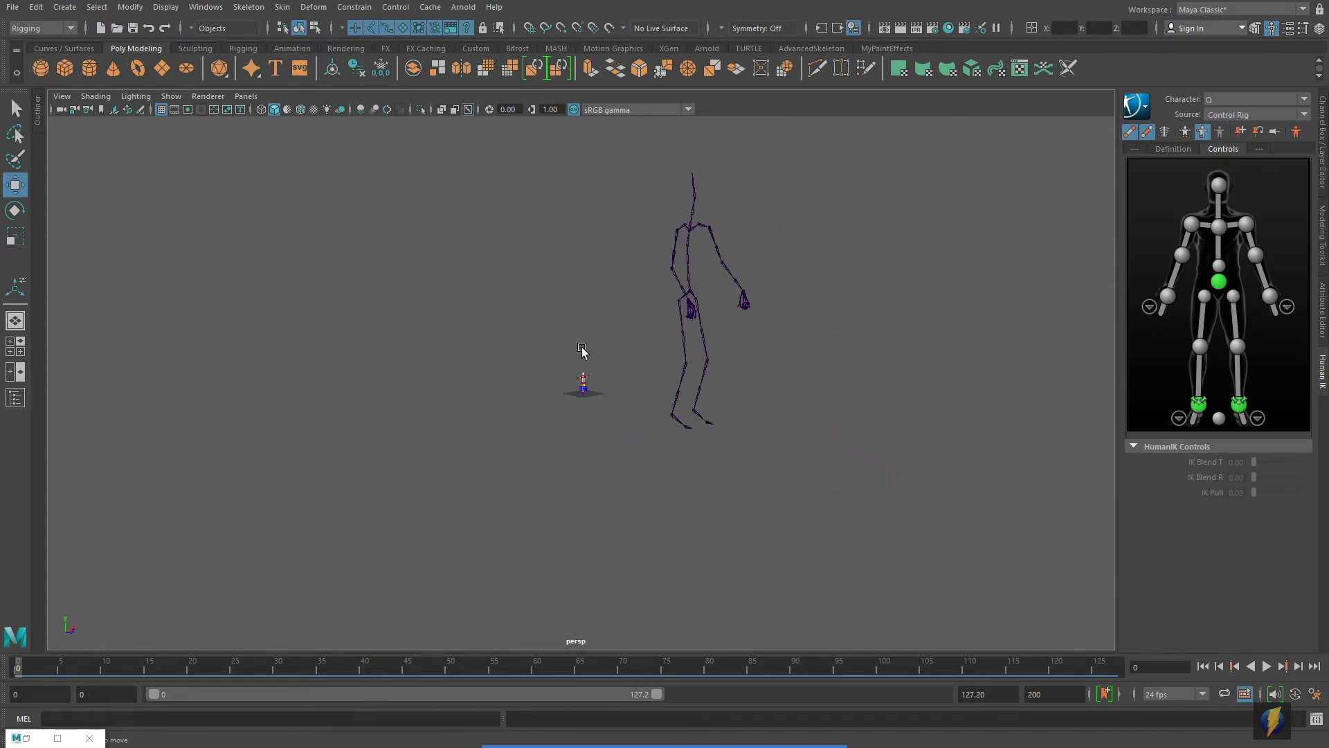
pyautogui.scroll(8, 705, 430)
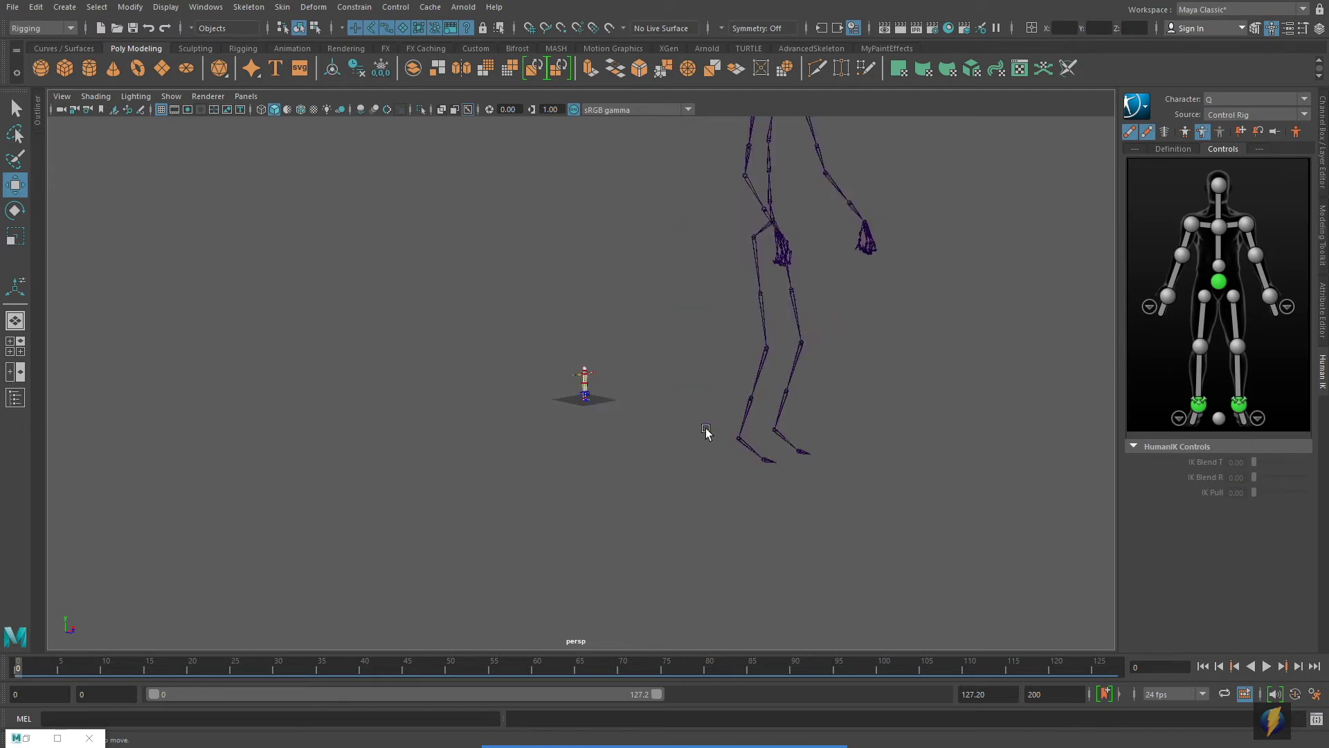
pyautogui.scroll(8, 709, 435)
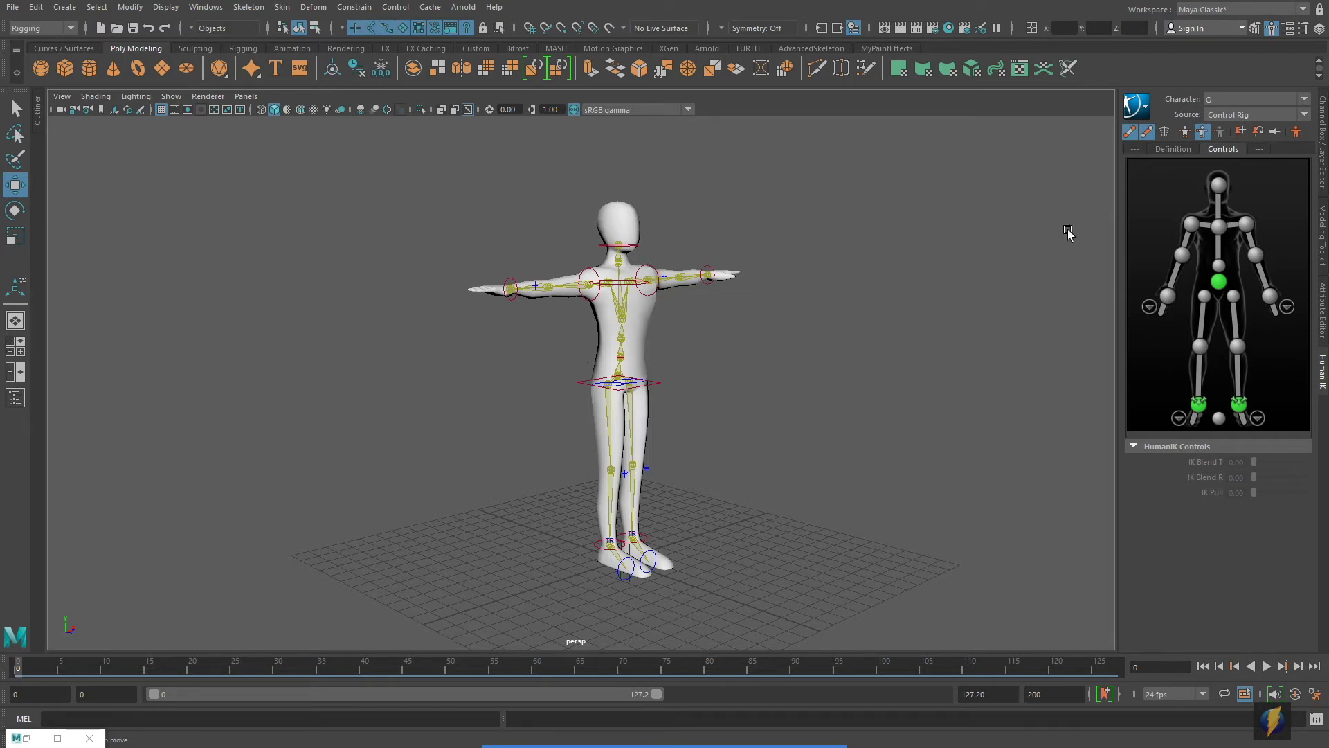
# Set character Q's HumanIK source to Flip1 and display only polygons in the viewport.
pyautogui.click(1306, 115)
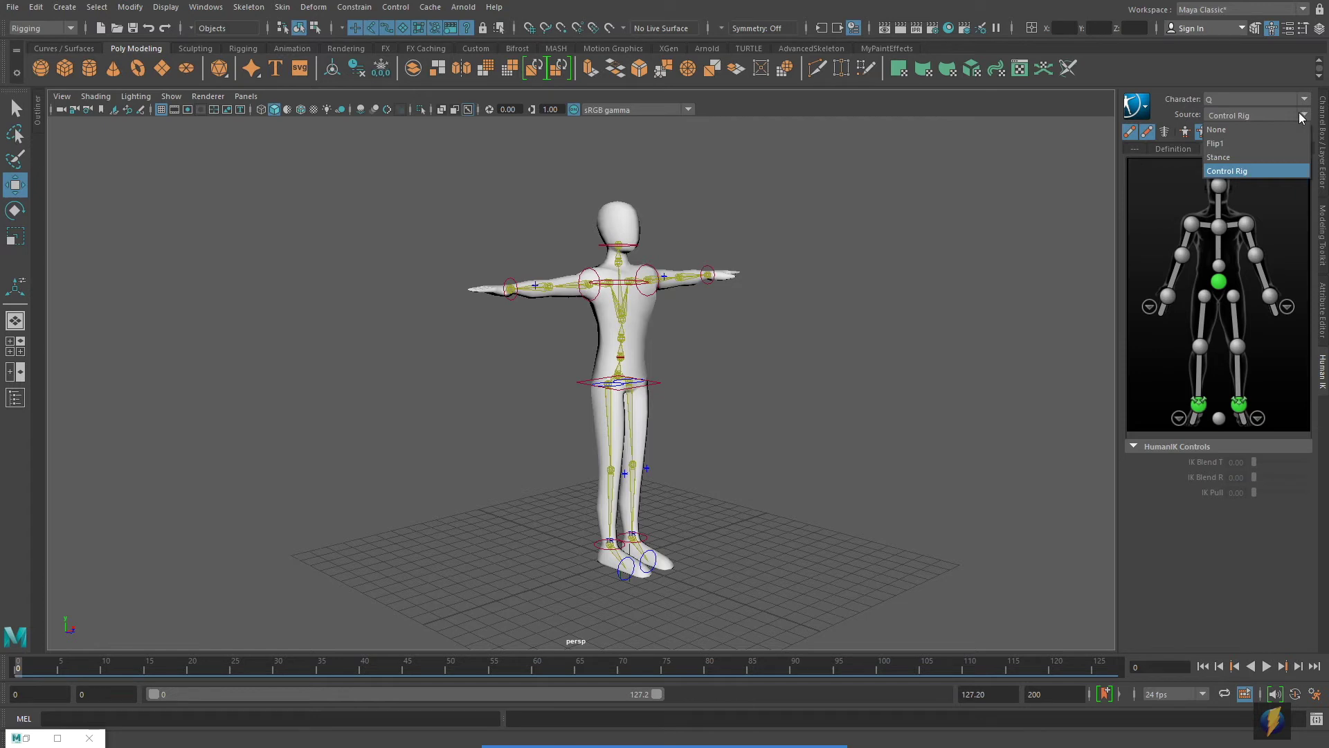
pyautogui.click(1241, 143)
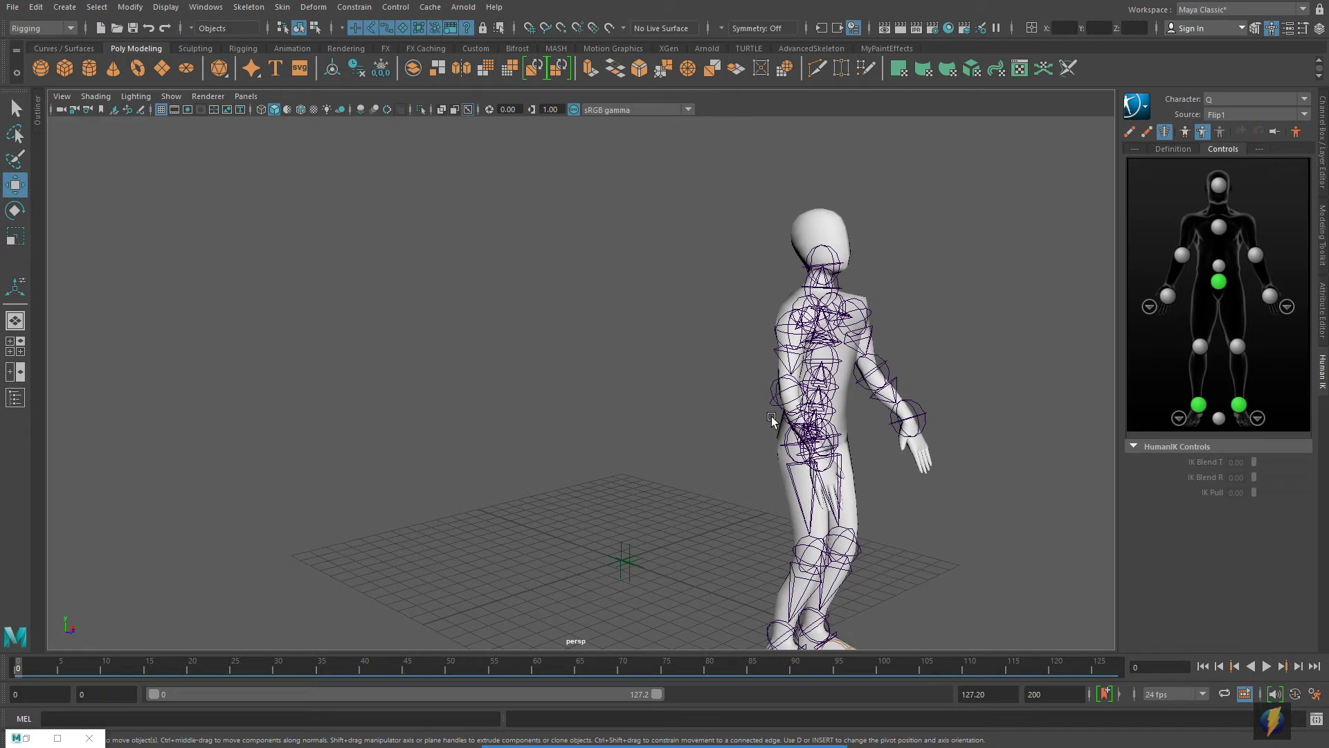
pyautogui.click(173, 101)
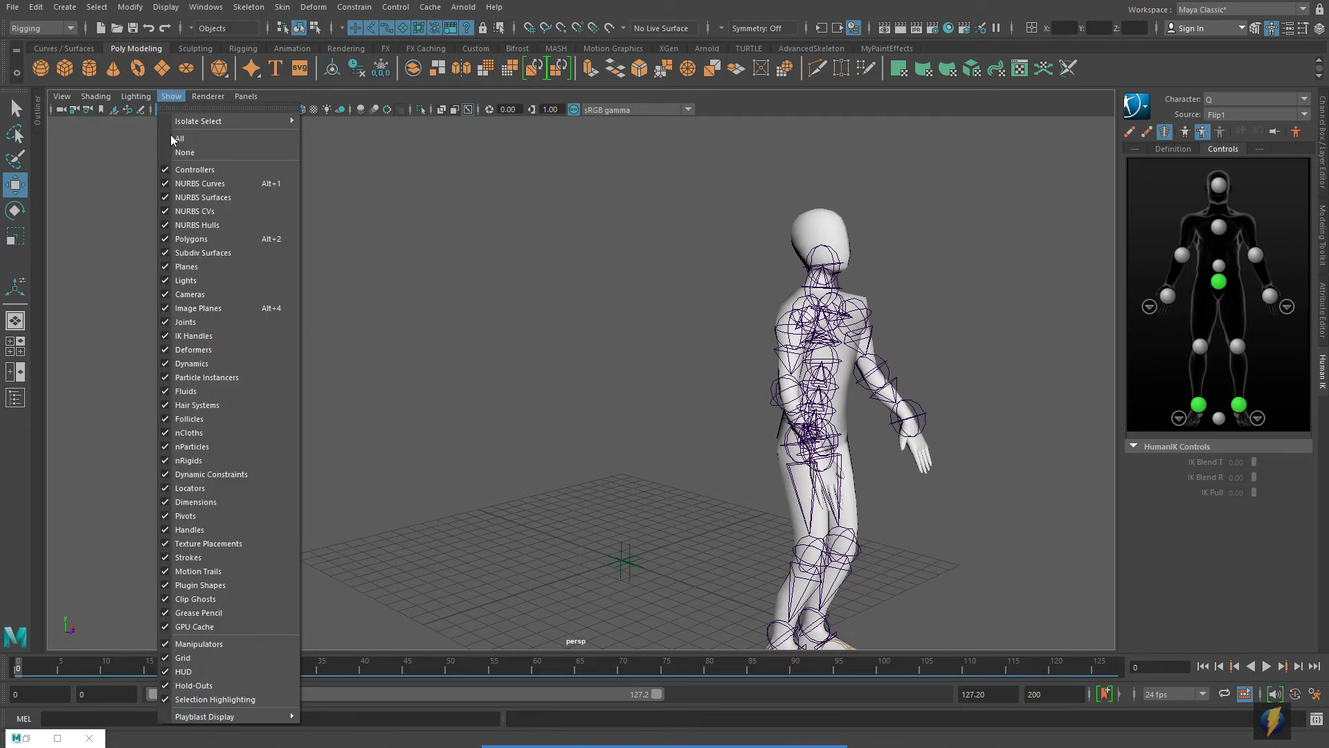
pyautogui.click(181, 153)
pyautogui.keyDown('alt'); pyautogui.moveTo(694, 446); pyautogui.dragTo(579, 443); pyautogui.keyUp('alt')
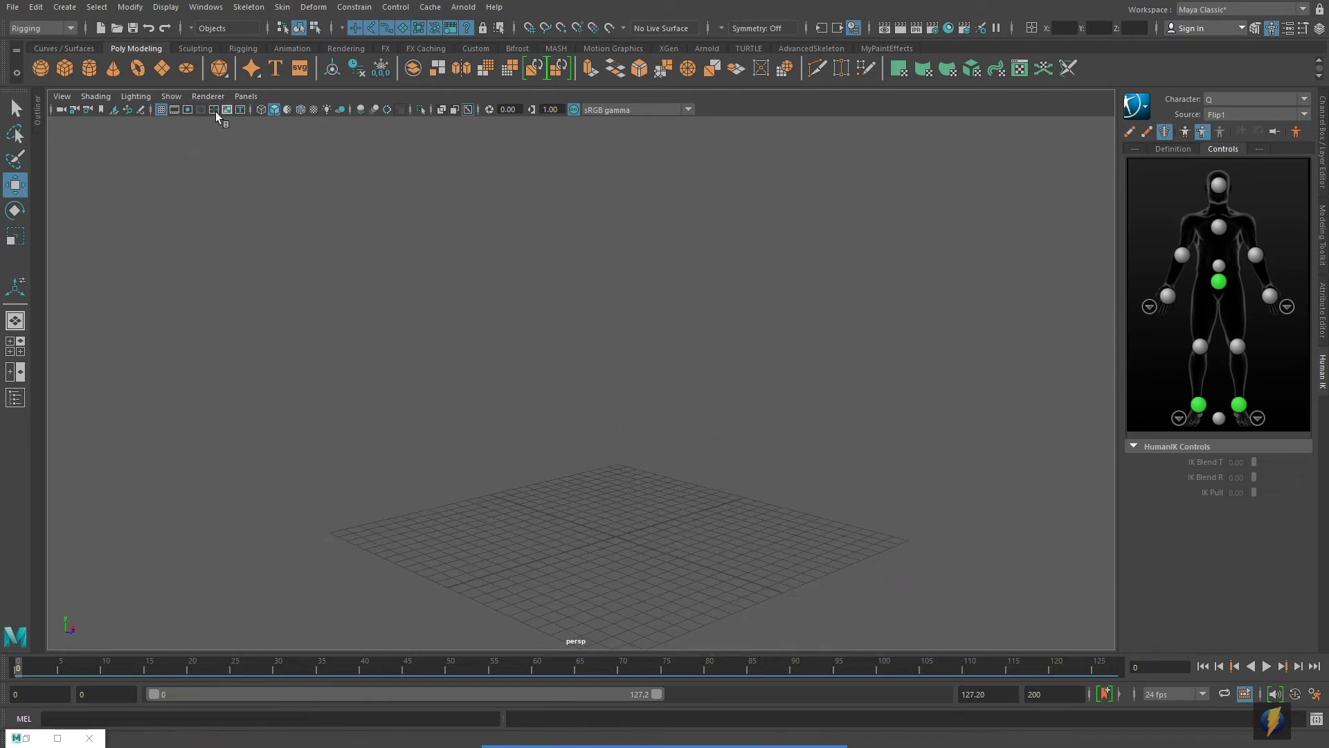
pyautogui.click(172, 97)
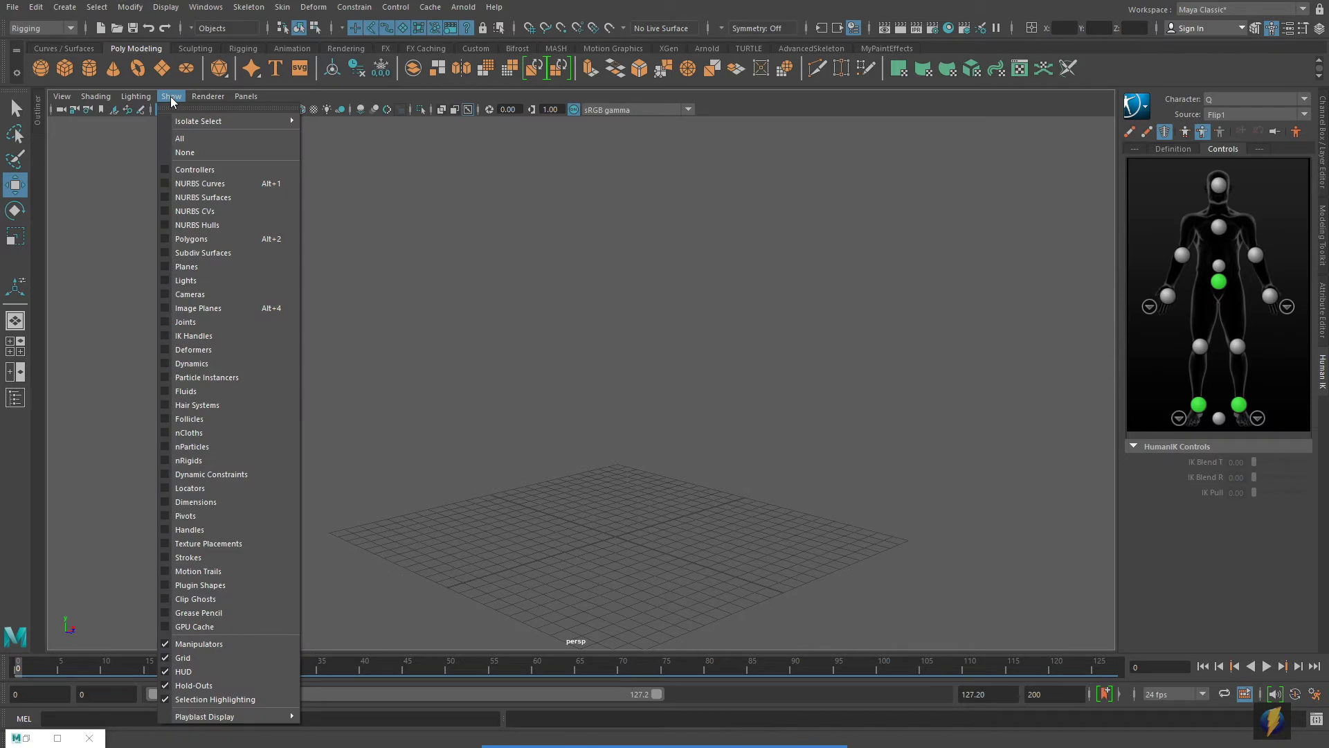
pyautogui.click(191, 238)
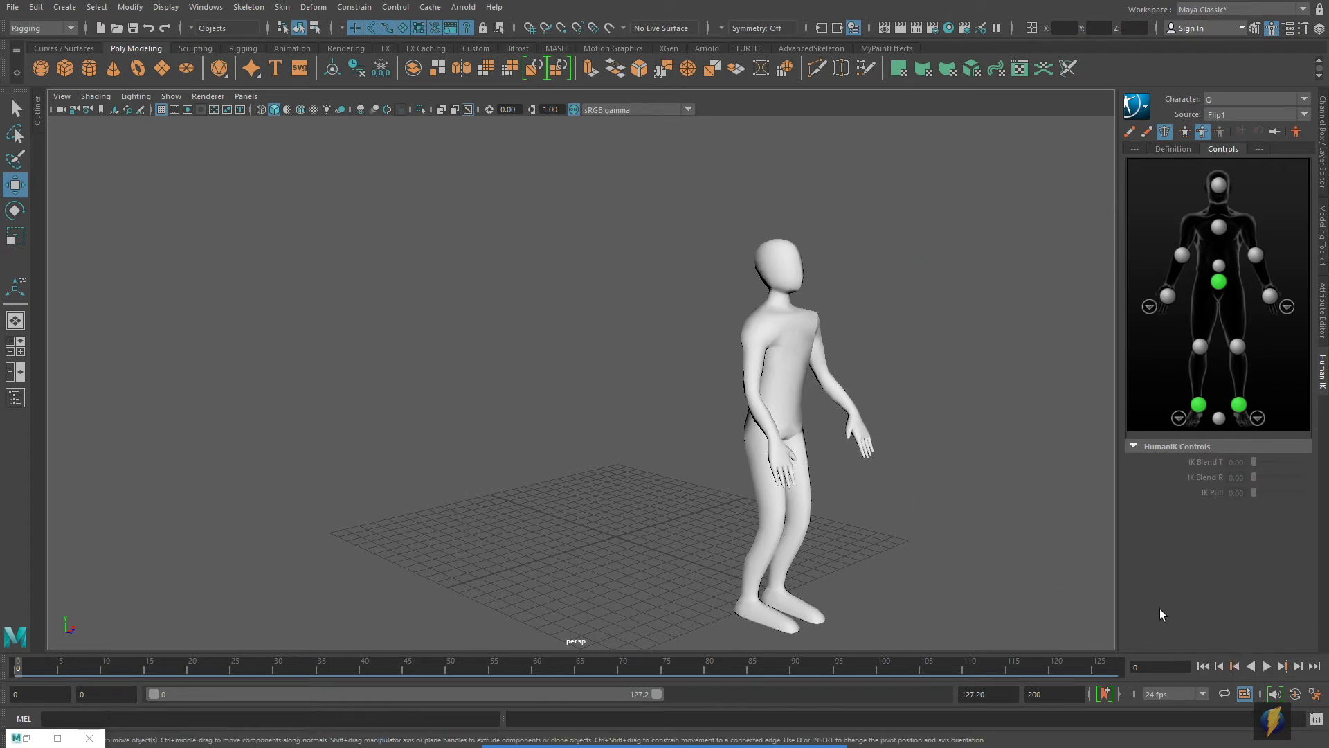
# Play the Flip1 animation on the mannequin and stop it.
pyautogui.keyDown('alt'); pyautogui.moveTo(851, 452); pyautogui.dragTo(741, 431); pyautogui.keyUp('alt')
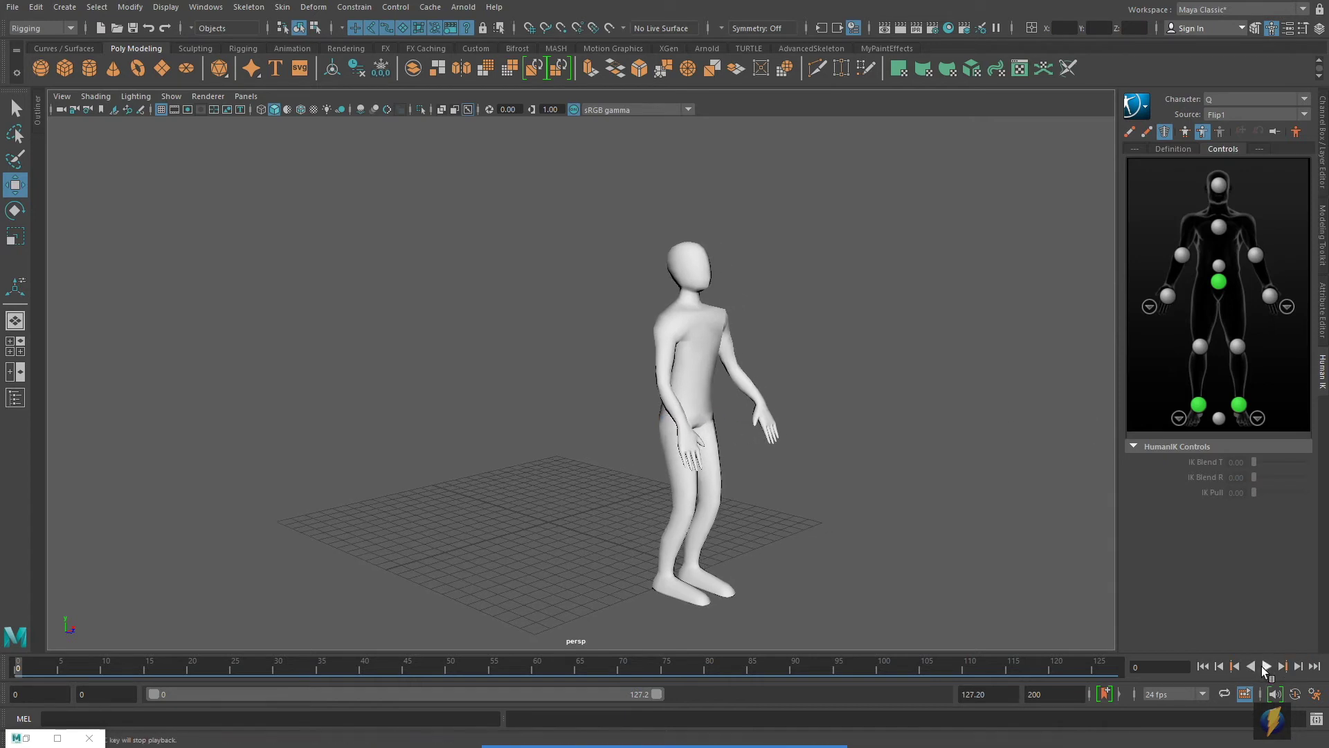
pyautogui.click(1266, 664)
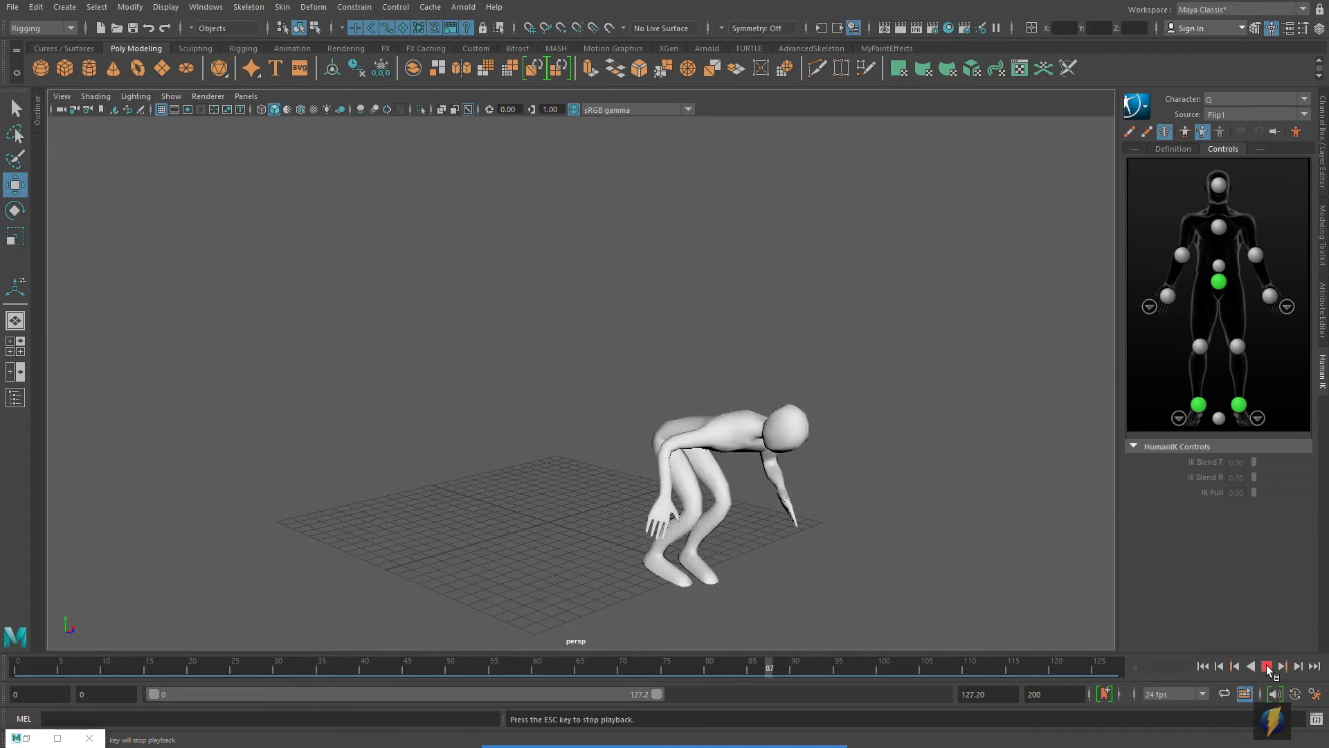
pyautogui.click(1267, 667)
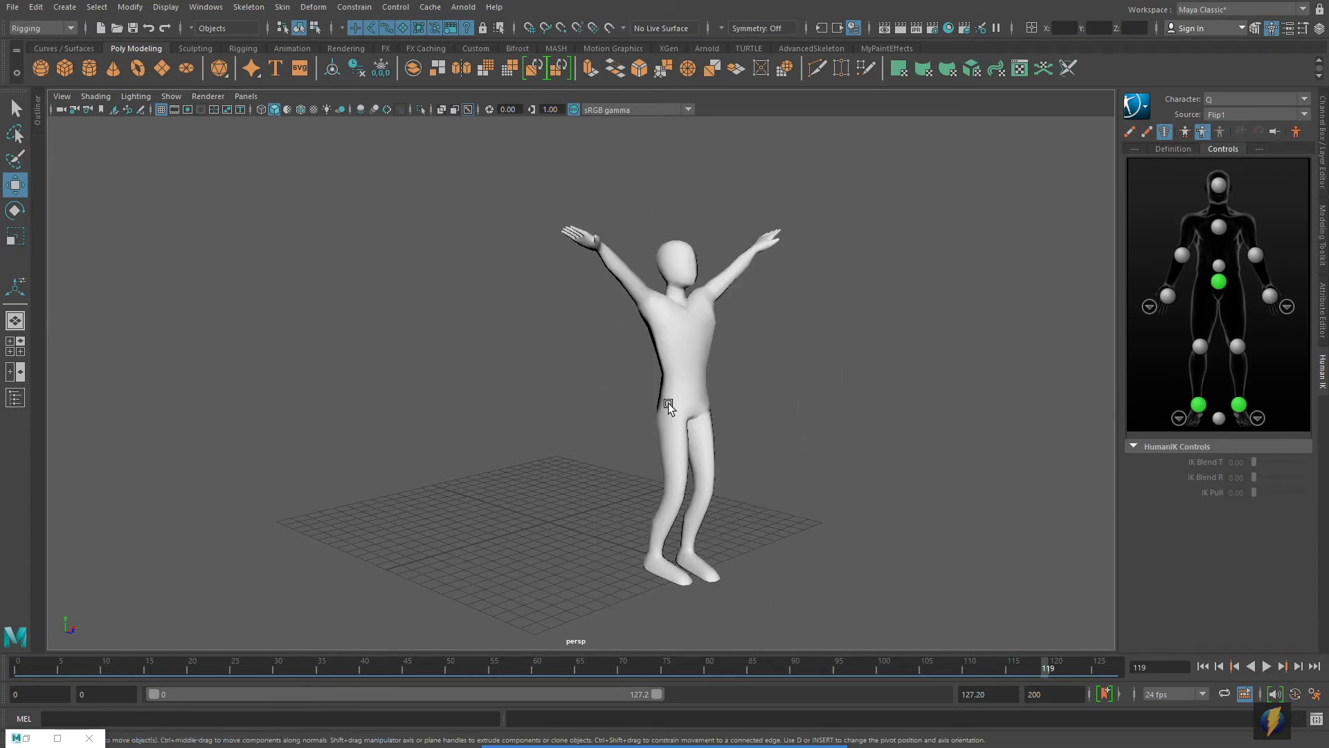
# Show all scene elements in the viewport and restore the Content Browser.
pyautogui.keyDown('alt'); pyautogui.moveTo(819, 387); pyautogui.dragTo(882, 358, button='right'); pyautogui.keyUp('alt')
pyautogui.keyDown('alt'); pyautogui.moveTo(372, 240); pyautogui.dragTo(424, 252, button='right'); pyautogui.keyUp('alt')
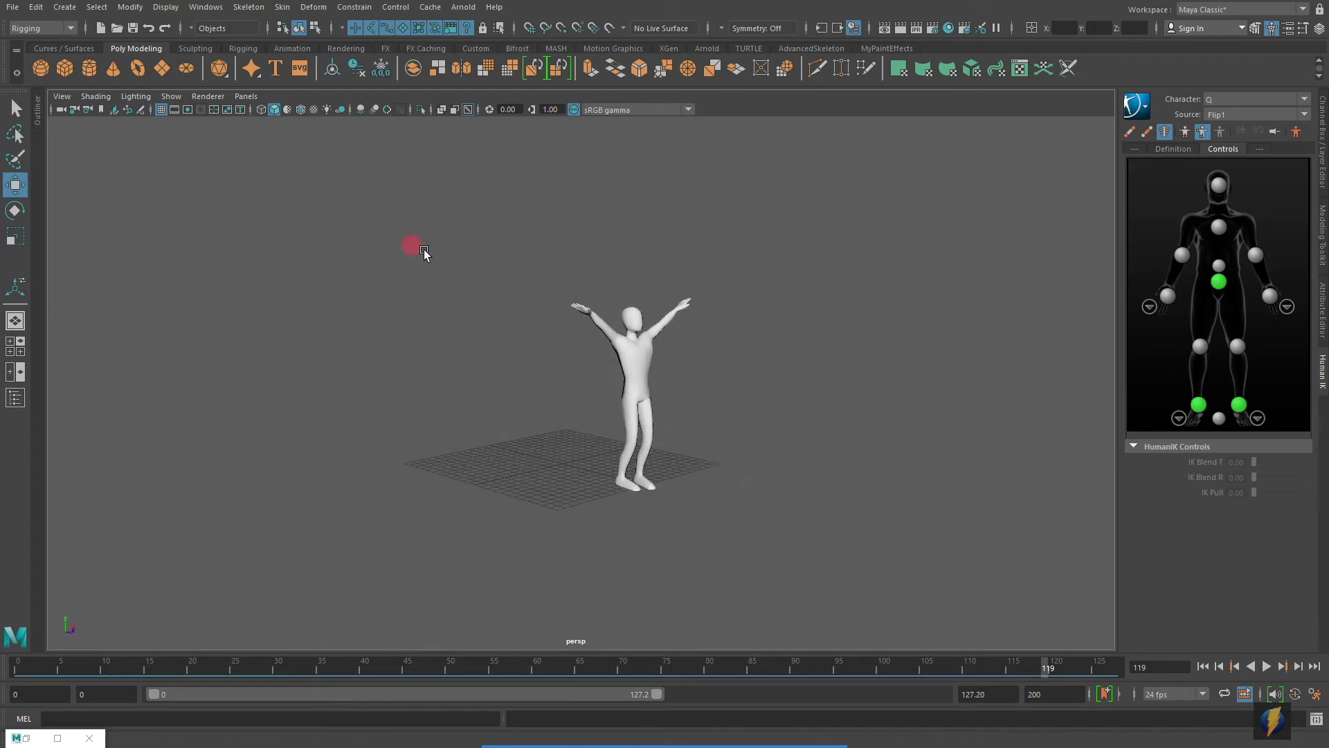
pyautogui.click(173, 96)
pyautogui.click(179, 139)
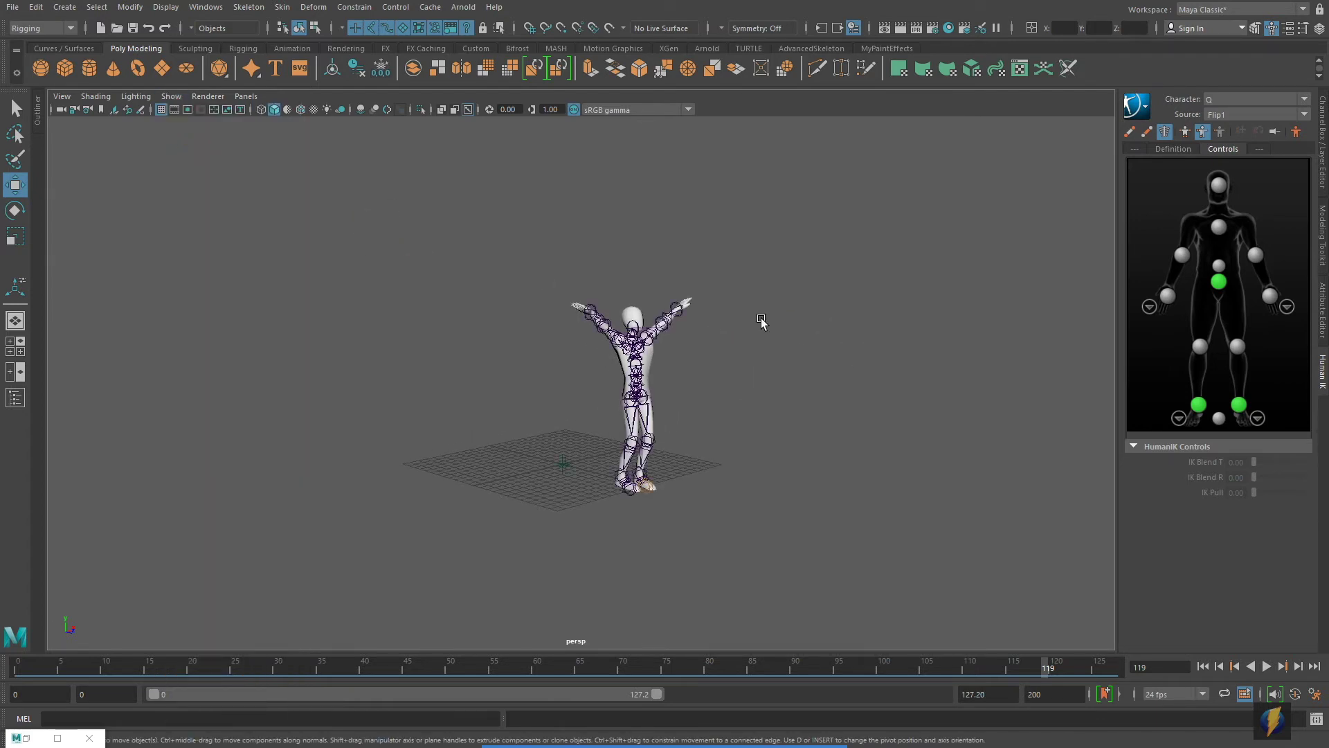
pyautogui.keyDown('alt'); pyautogui.moveTo(498, 303); pyautogui.dragTo(704, 277); pyautogui.keyUp('alt')
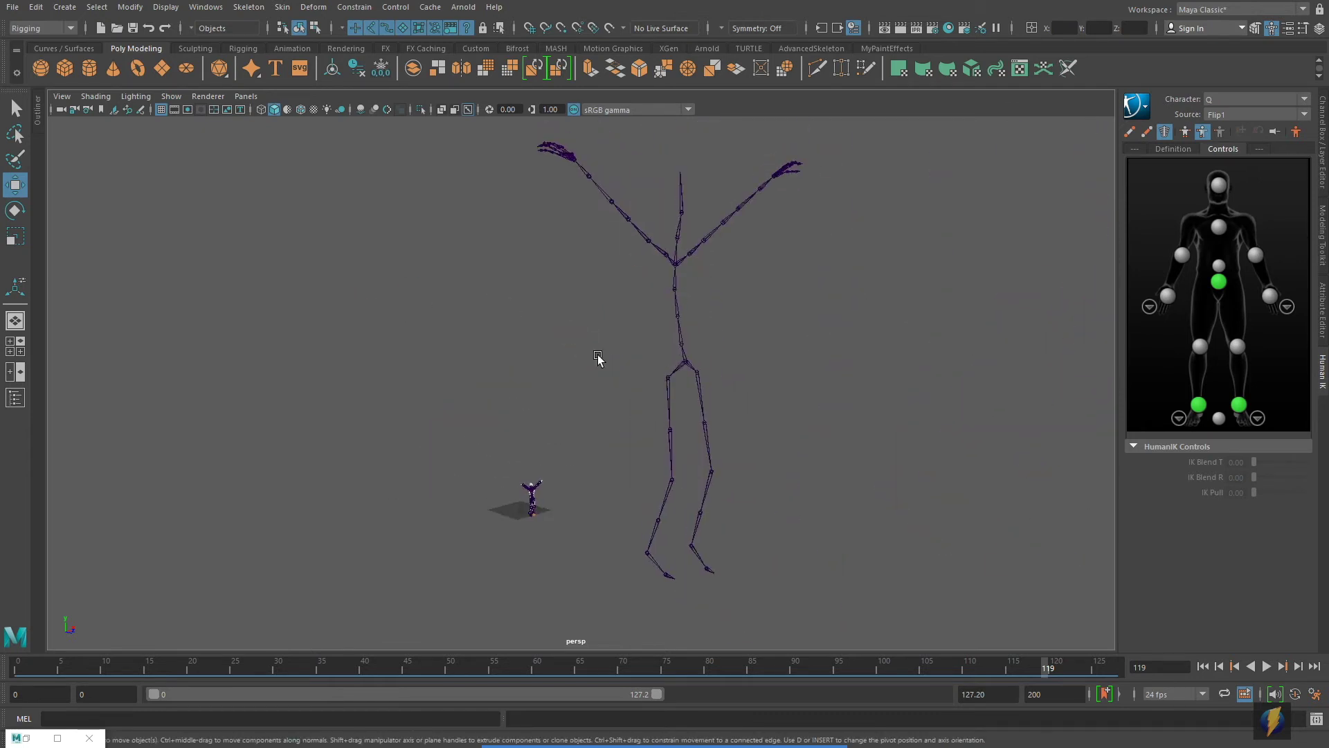
pyautogui.keyDown('alt'); pyautogui.moveTo(598, 357); pyautogui.dragTo(679, 255); pyautogui.keyUp('alt')
pyautogui.keyDown('alt'); pyautogui.moveTo(679, 256); pyautogui.dragTo(764, 339, button='right'); pyautogui.keyUp('alt')
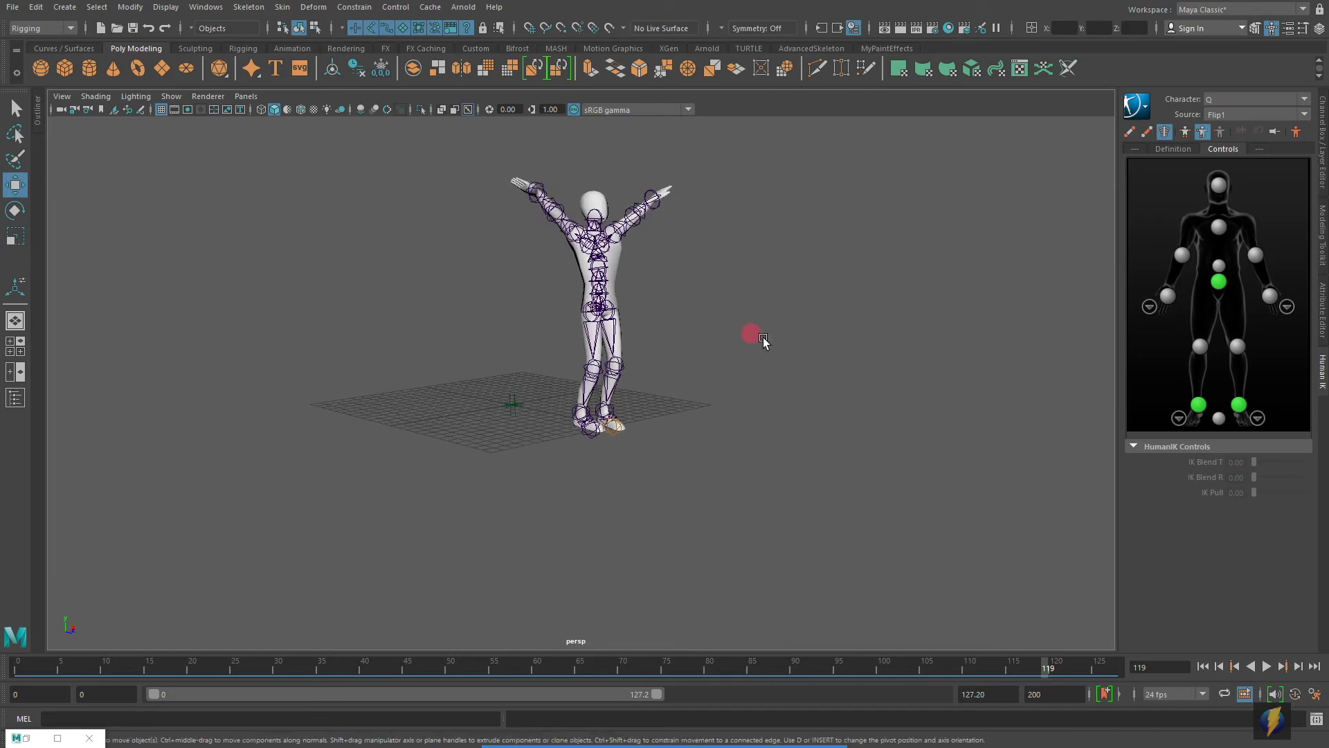
pyautogui.keyDown('alt'); pyautogui.moveTo(764, 339); pyautogui.dragTo(594, 329); pyautogui.keyUp('alt')
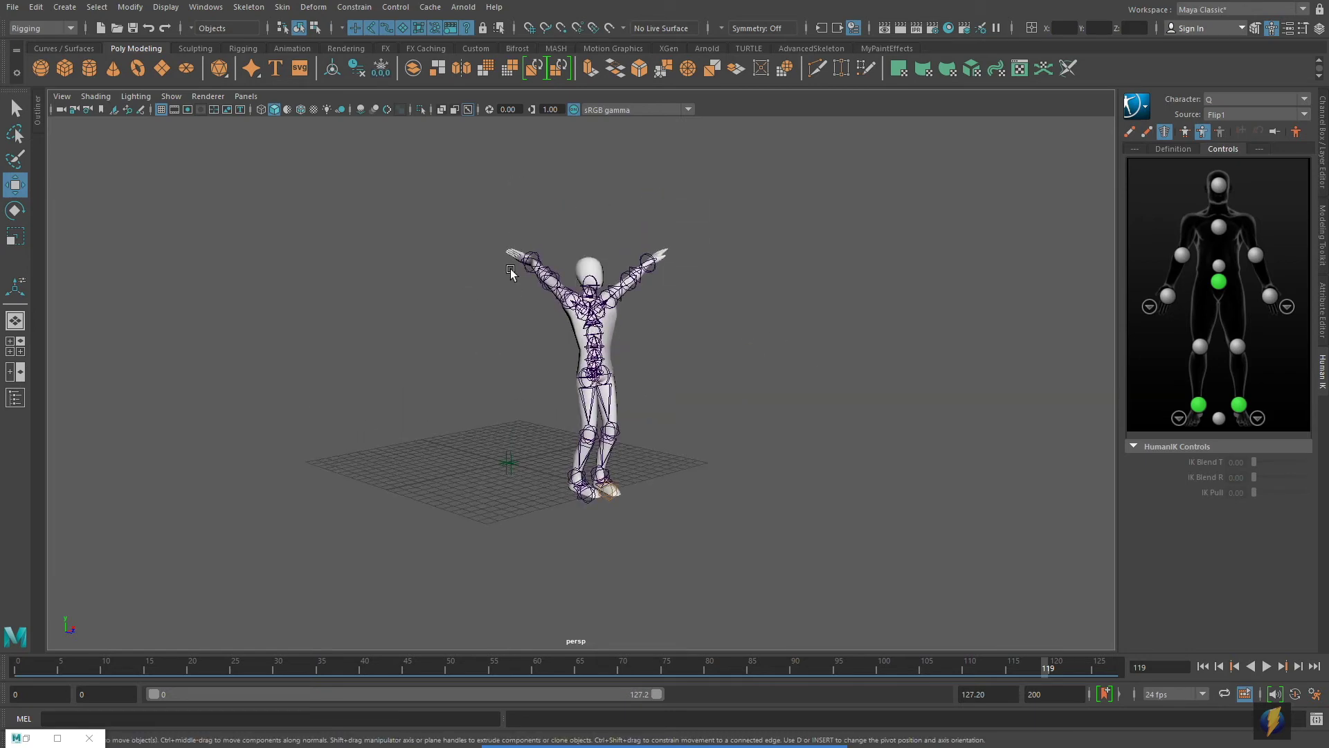
pyautogui.click(60, 738)
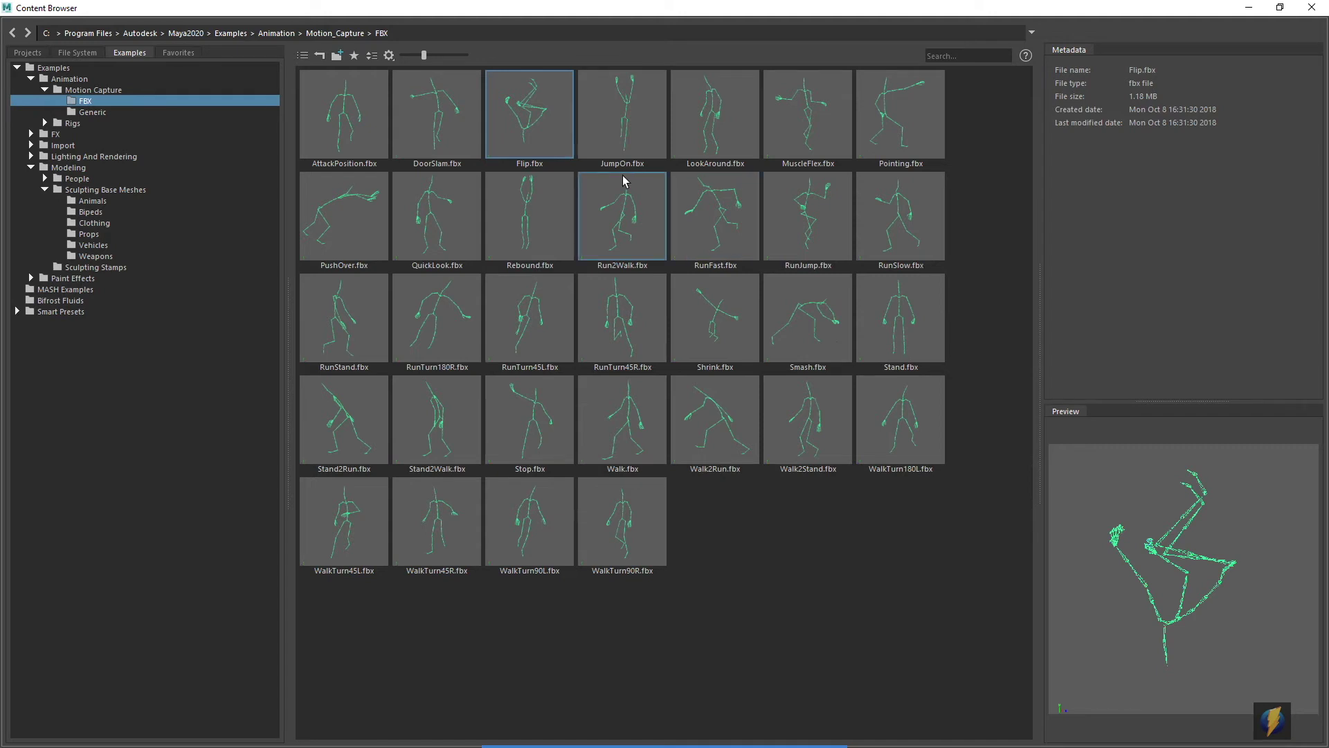
# Select PushOver.fbx in the Motion_Capture FBX examples.
pyautogui.click(330, 217)
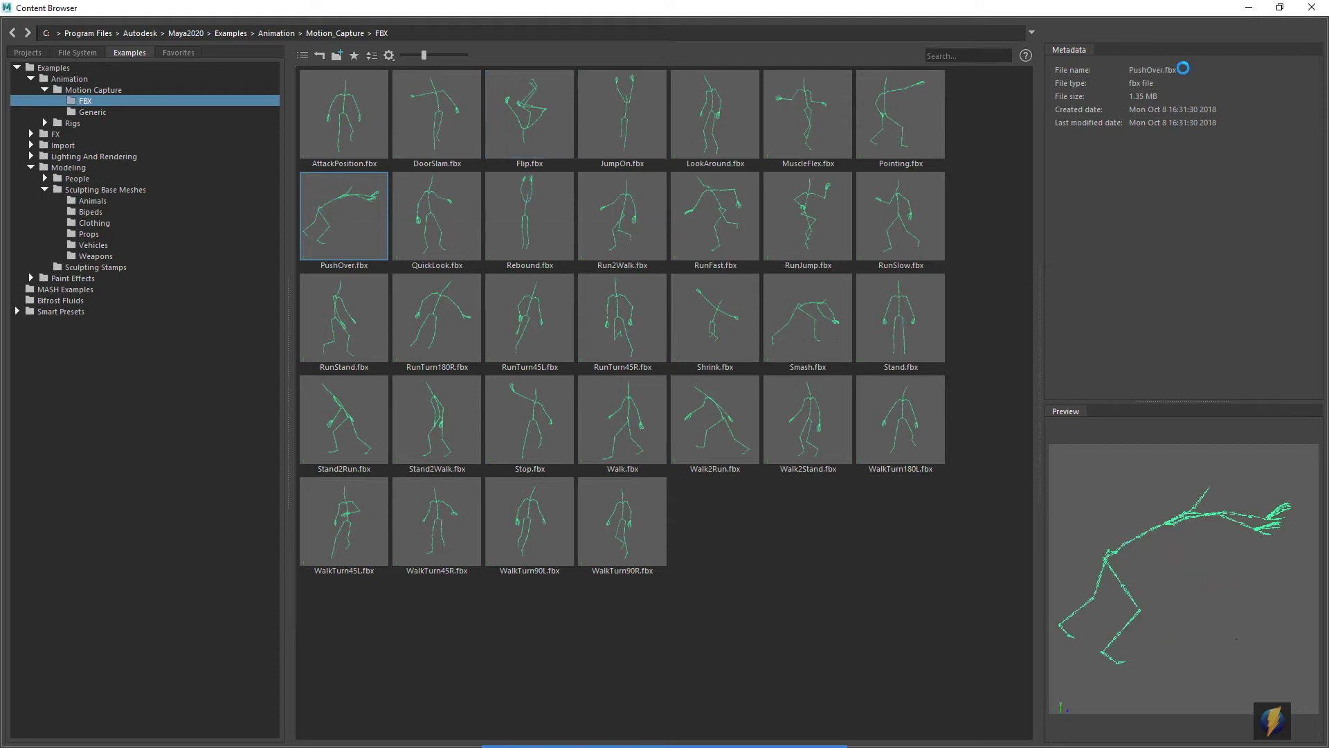
# Play the imported PushOver skeleton's animation and stop it at frame 120.
pyautogui.click(1249, 8)
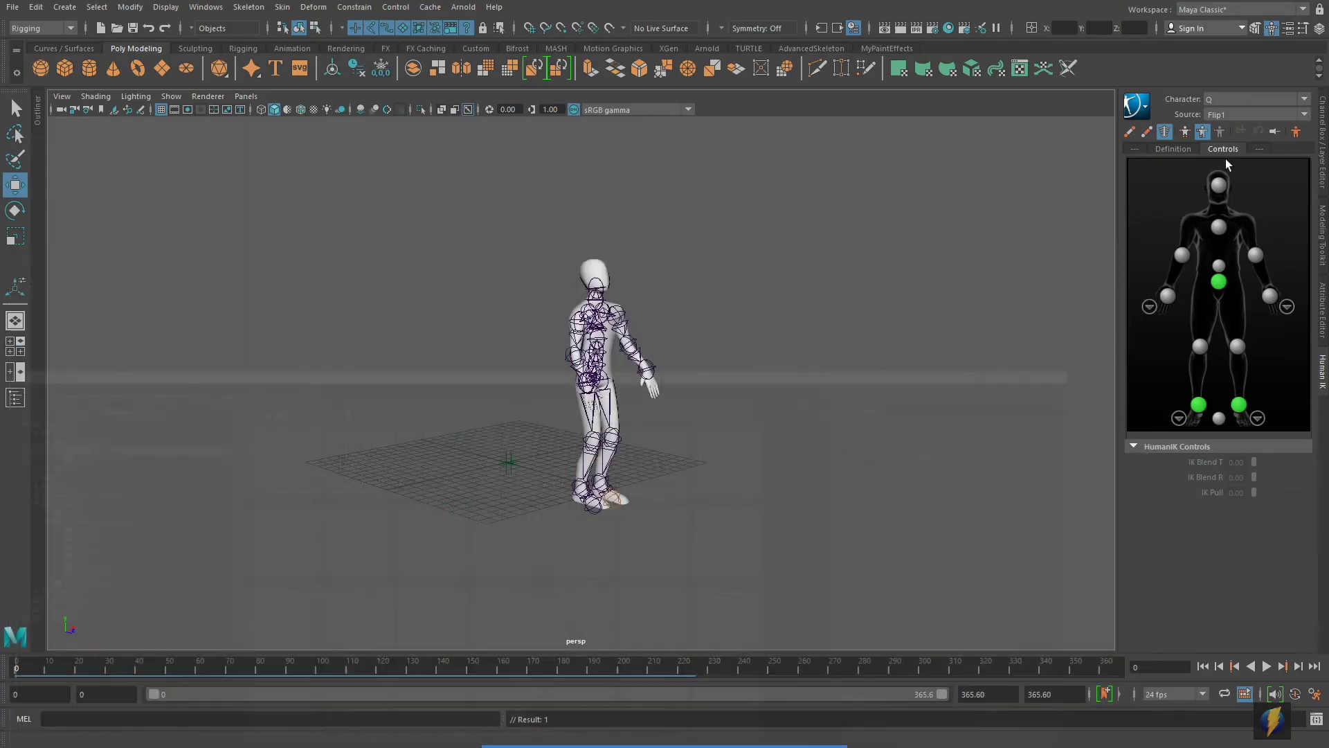
pyautogui.scroll(-10, 808, 351)
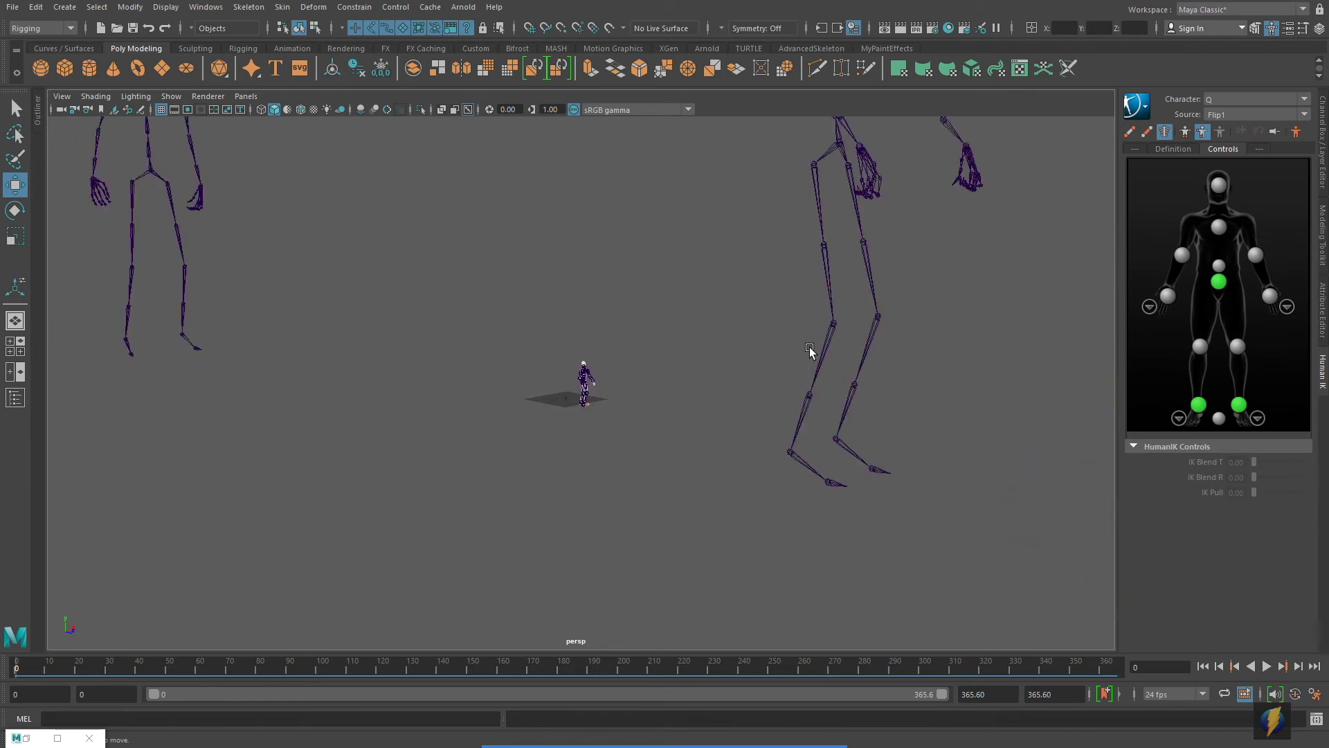
pyautogui.scroll(-3, 809, 347)
pyautogui.keyDown('alt'); pyautogui.moveTo(662, 335); pyautogui.dragTo(568, 388); pyautogui.keyUp('alt')
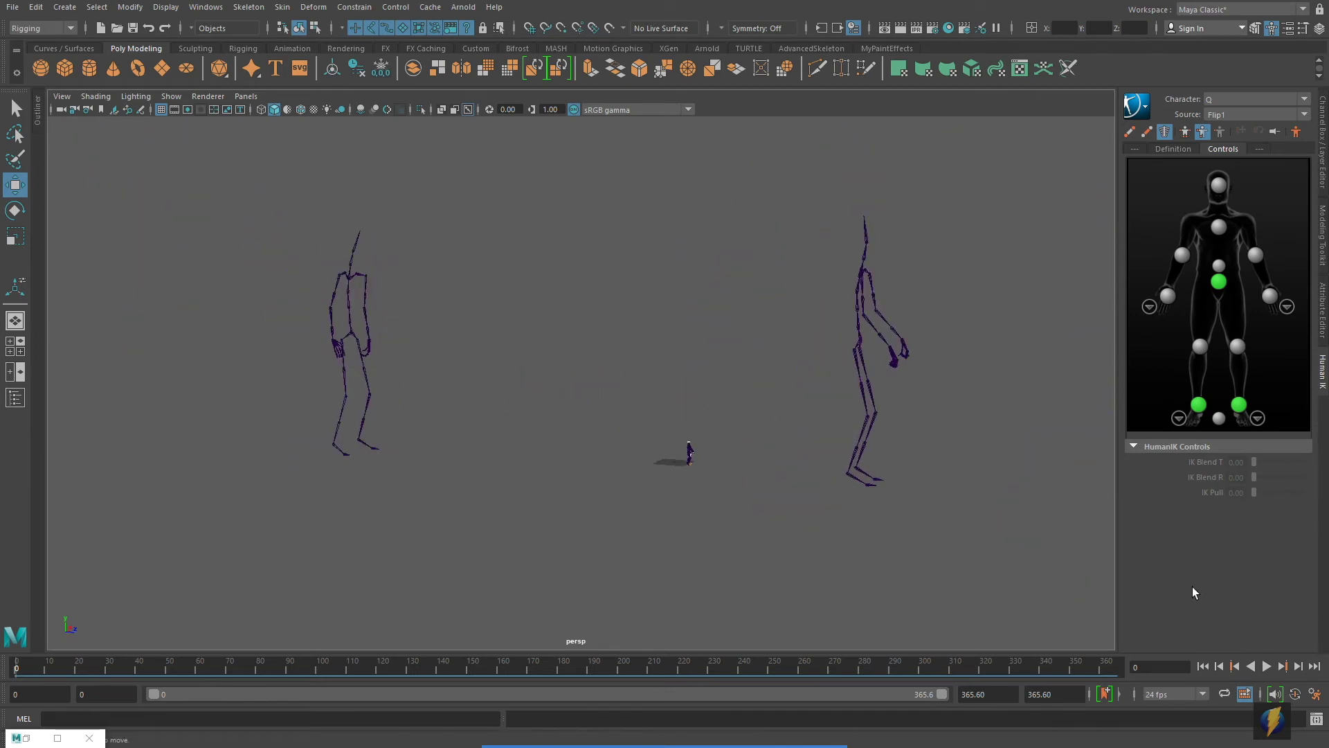
pyautogui.click(1264, 666)
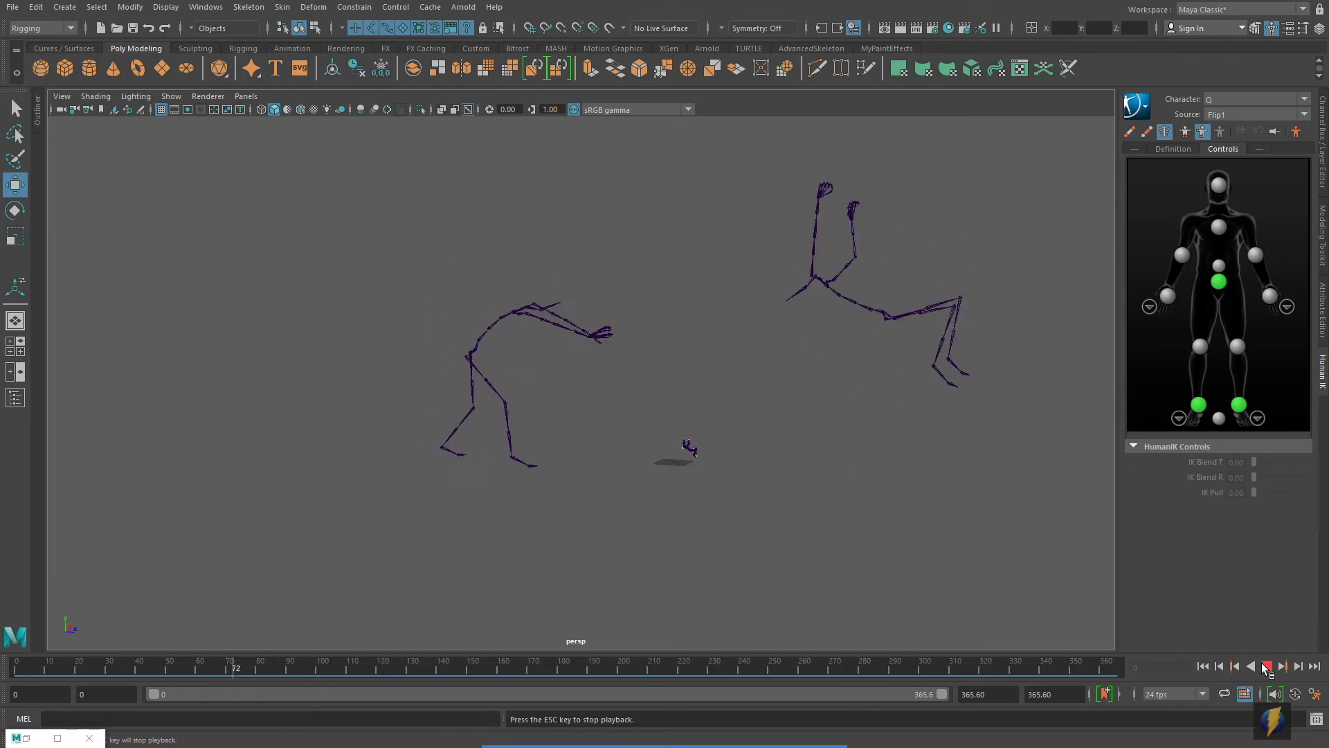
pyautogui.click(1264, 666)
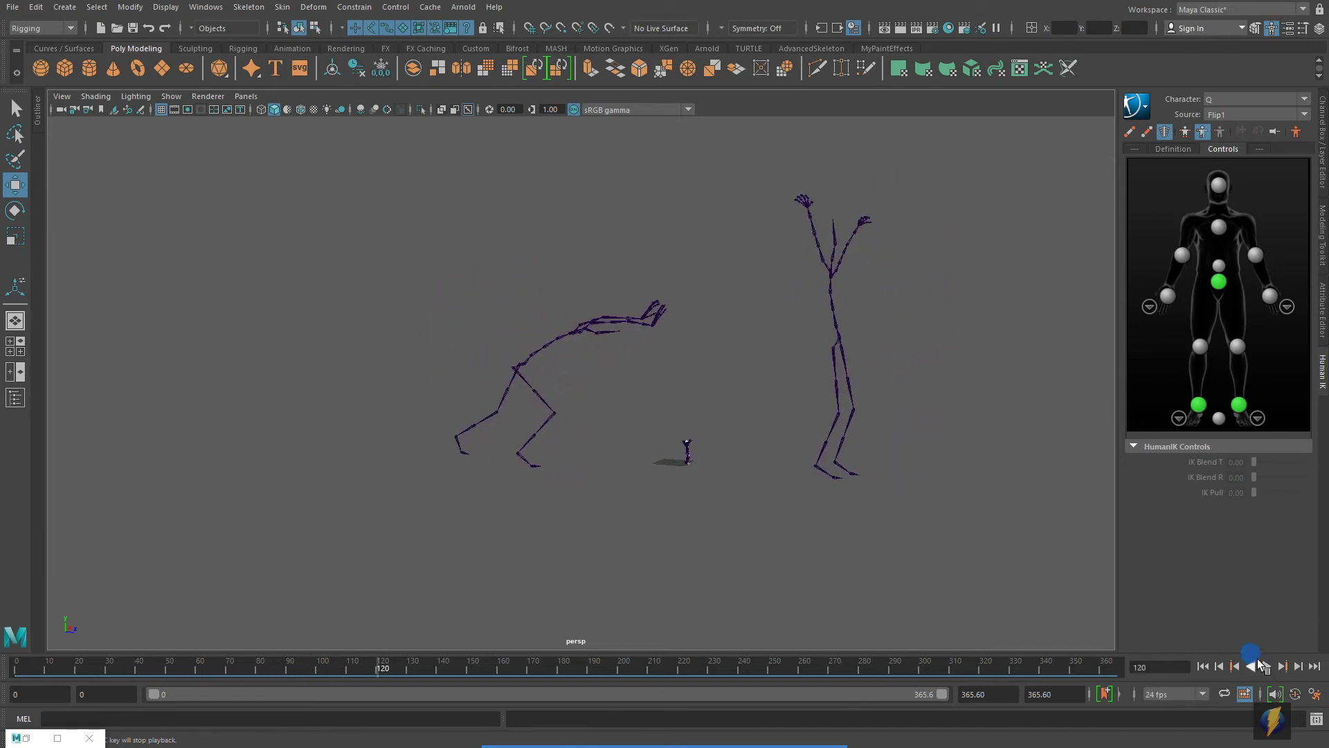
# Move the camera back in toward the mannequin.
pyautogui.click(715, 727)
pyautogui.moveTo(773, 614)
pyautogui.mouseDown()
pyautogui.moveTo(727, 600)
pyautogui.moveTo(553, 375)
pyautogui.moveTo(562, 371)
pyautogui.mouseUp()
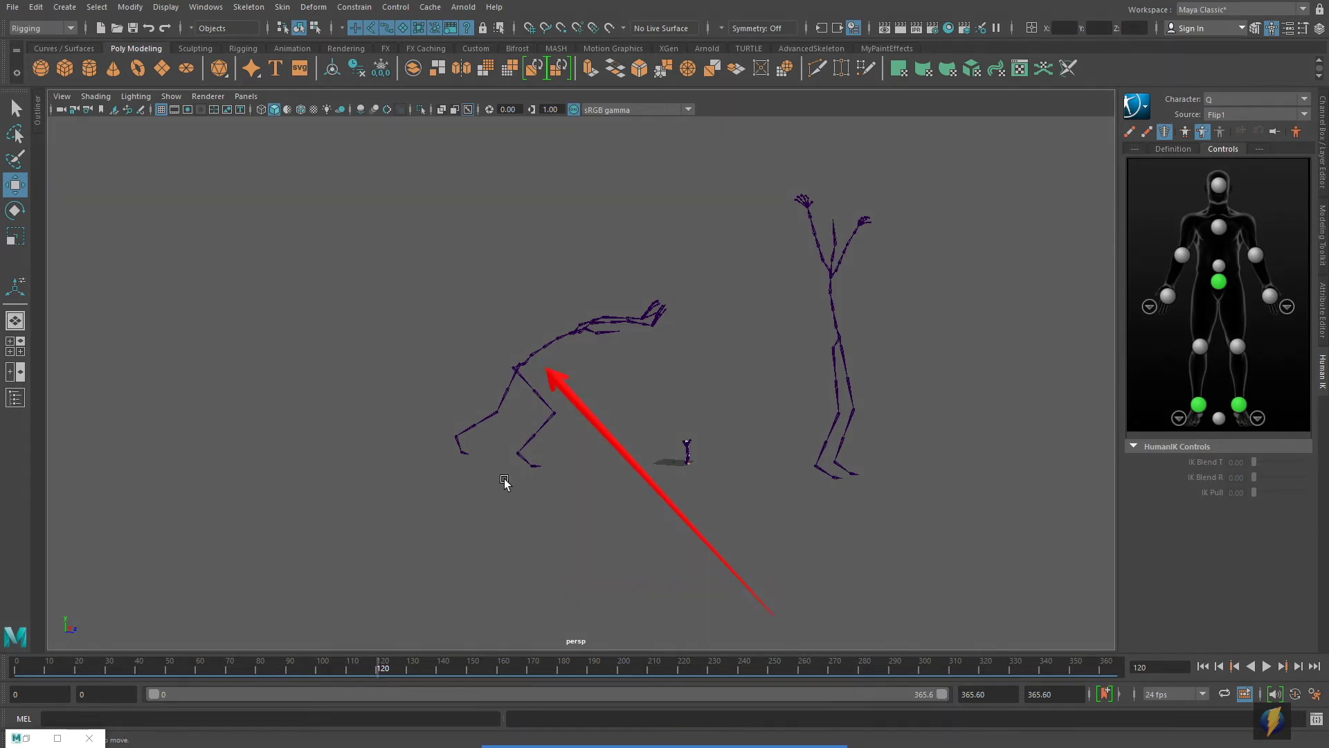
pyautogui.moveTo(504, 483)
pyautogui.keyDown('alt'); pyautogui.mouseDown(button='right')
pyautogui.moveTo(904, 469)
pyautogui.moveTo(703, 300)
pyautogui.moveTo(772, 392)
pyautogui.moveTo(816, 384)
pyautogui.moveTo(691, 391)
pyautogui.moveTo(510, 436)
pyautogui.moveTo(887, 410)
pyautogui.moveTo(594, 406)
pyautogui.mouseUp(button='right'); pyautogui.keyUp('alt')
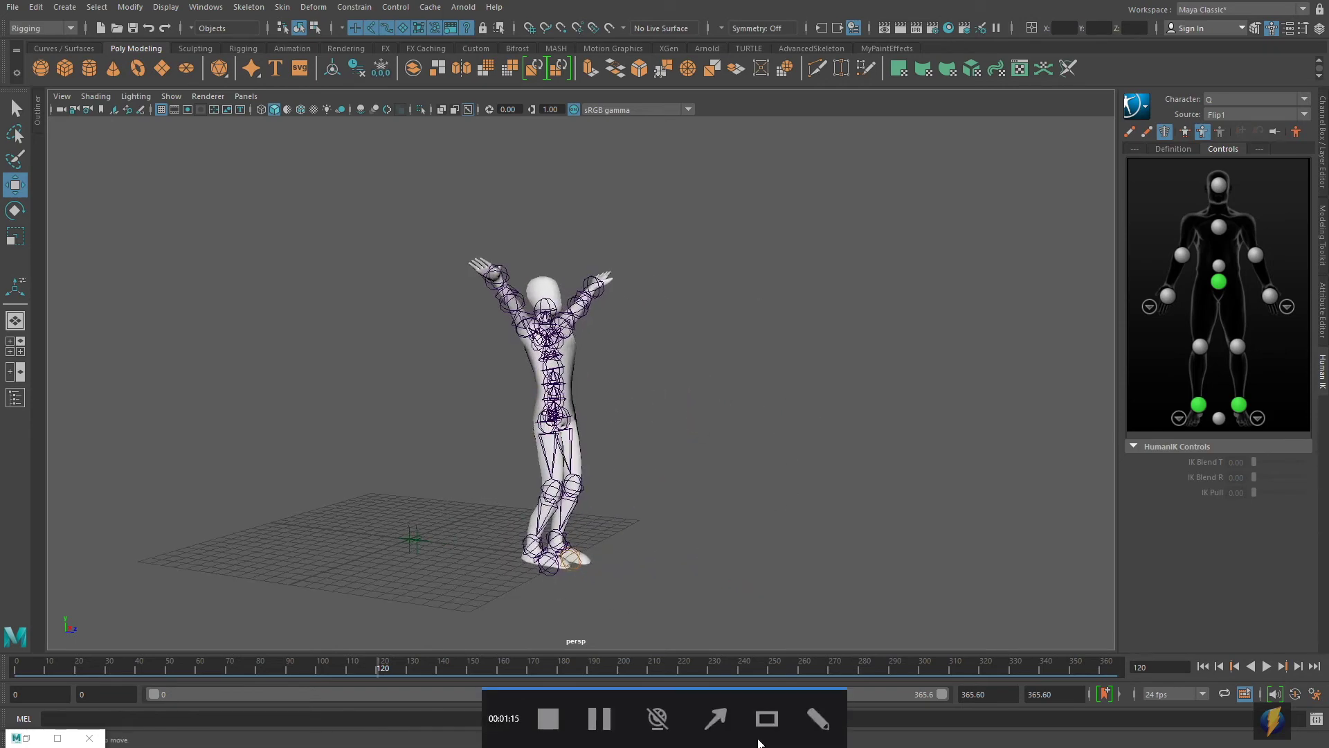
pyautogui.click(717, 718)
pyautogui.moveTo(826, 452); pyautogui.dragTo(1174, 104)
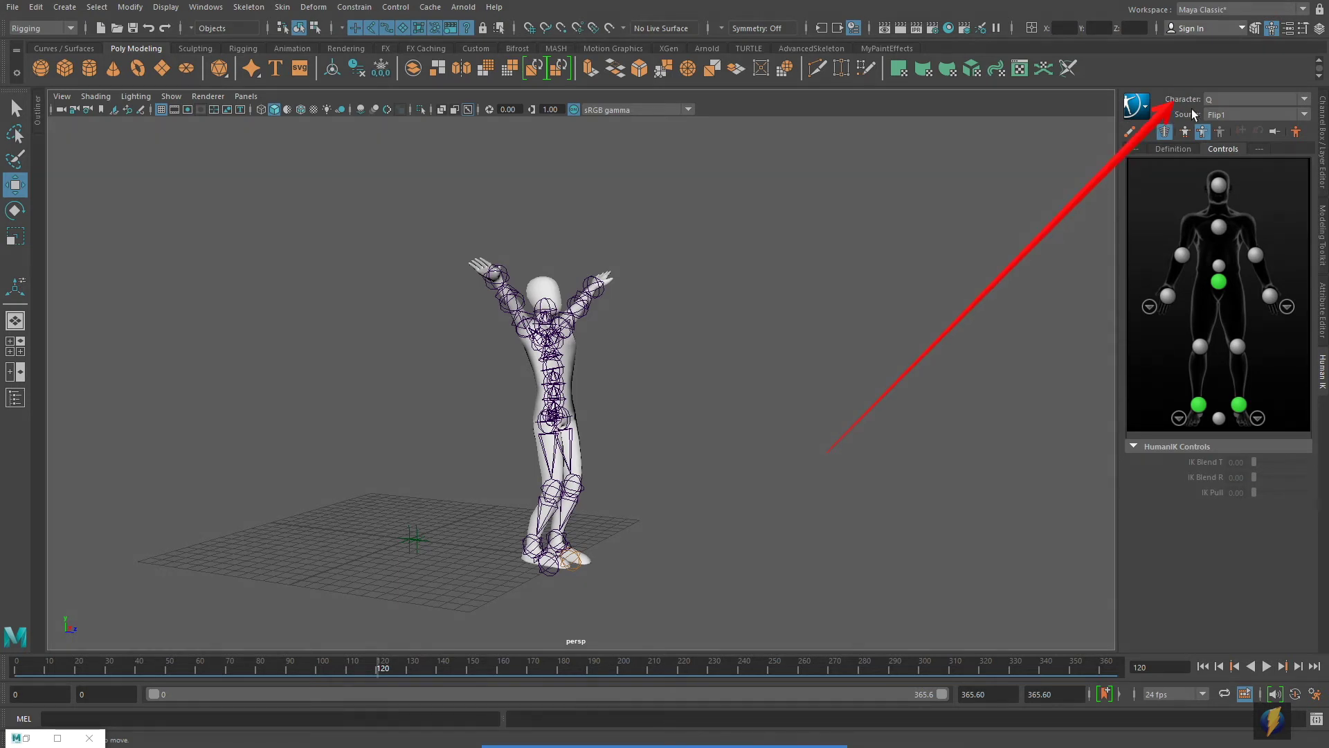
# Set the HumanIK source to PushOver1 and show only polygons in the viewport (Show > None, then Polygons).
pyautogui.click(1305, 115)
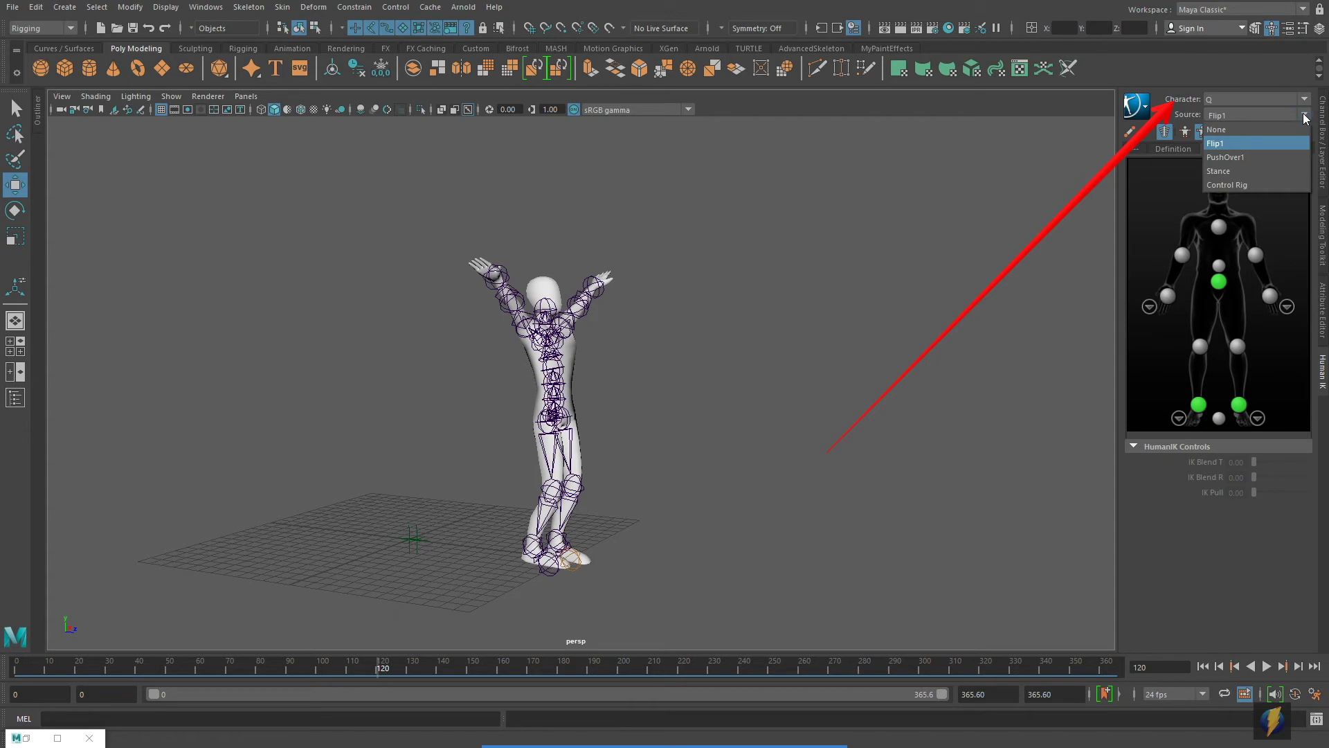
pyautogui.click(1233, 156)
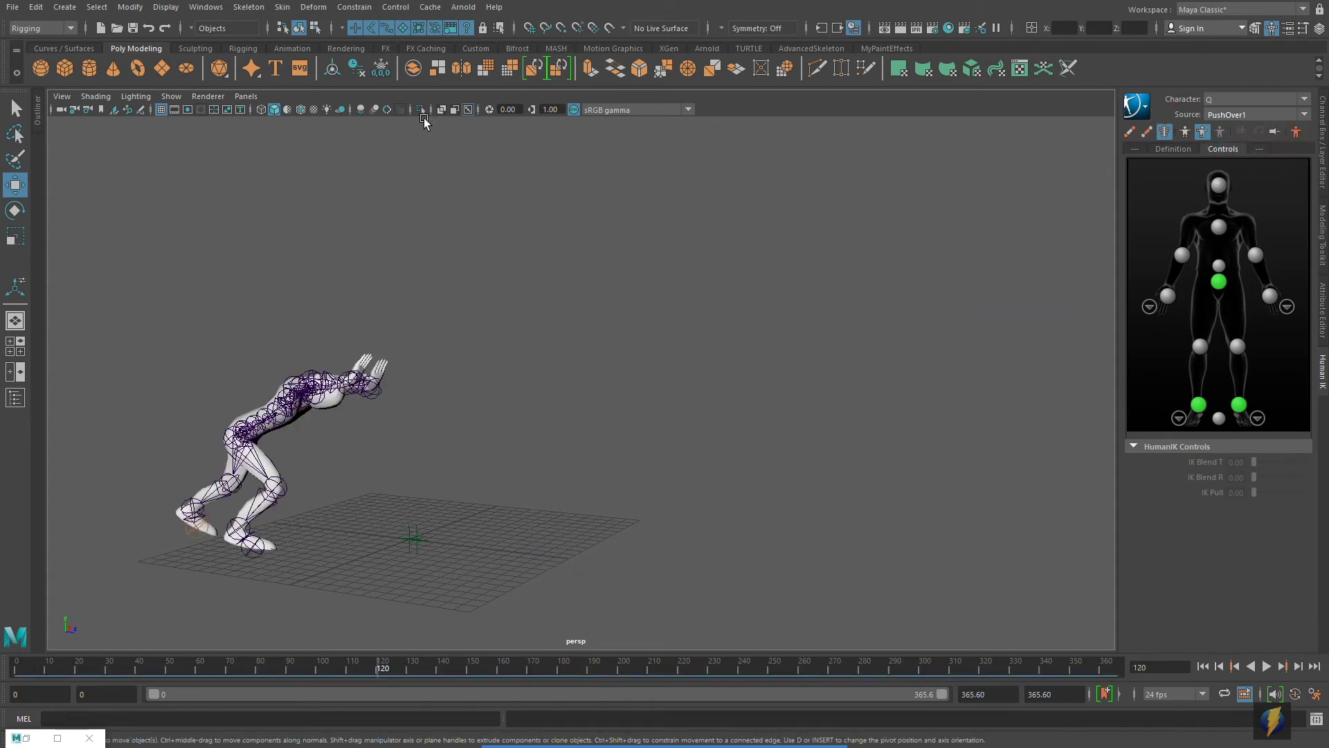
pyautogui.click(166, 97)
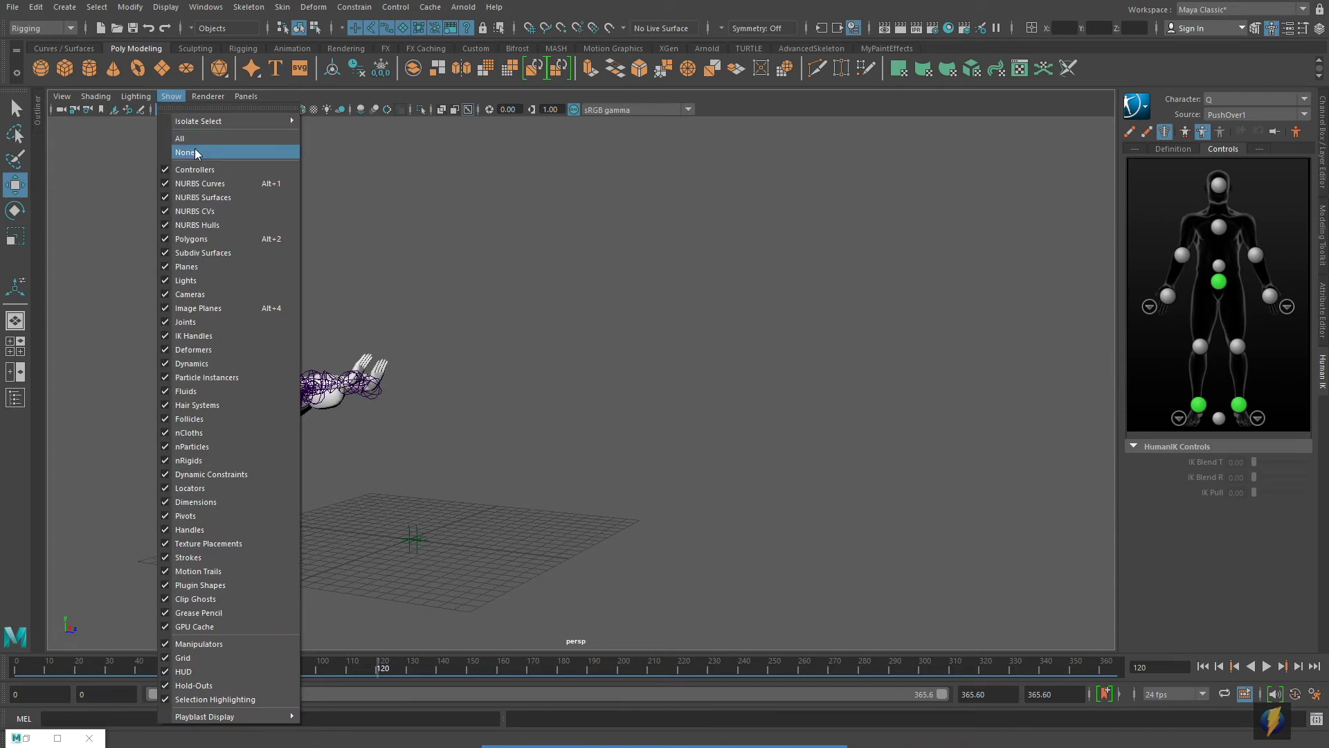
pyautogui.click(173, 98)
pyautogui.click(173, 98)
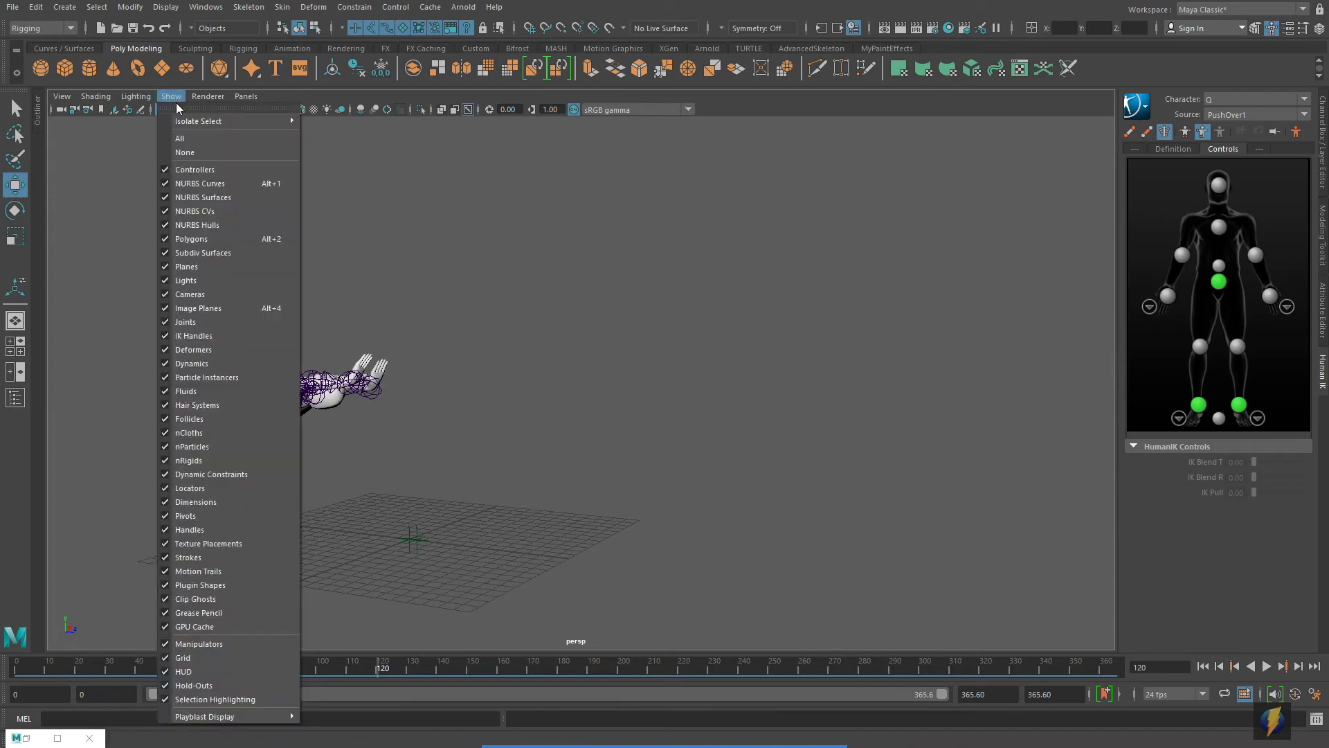
pyautogui.click(182, 135)
pyautogui.click(173, 97)
pyautogui.click(202, 152)
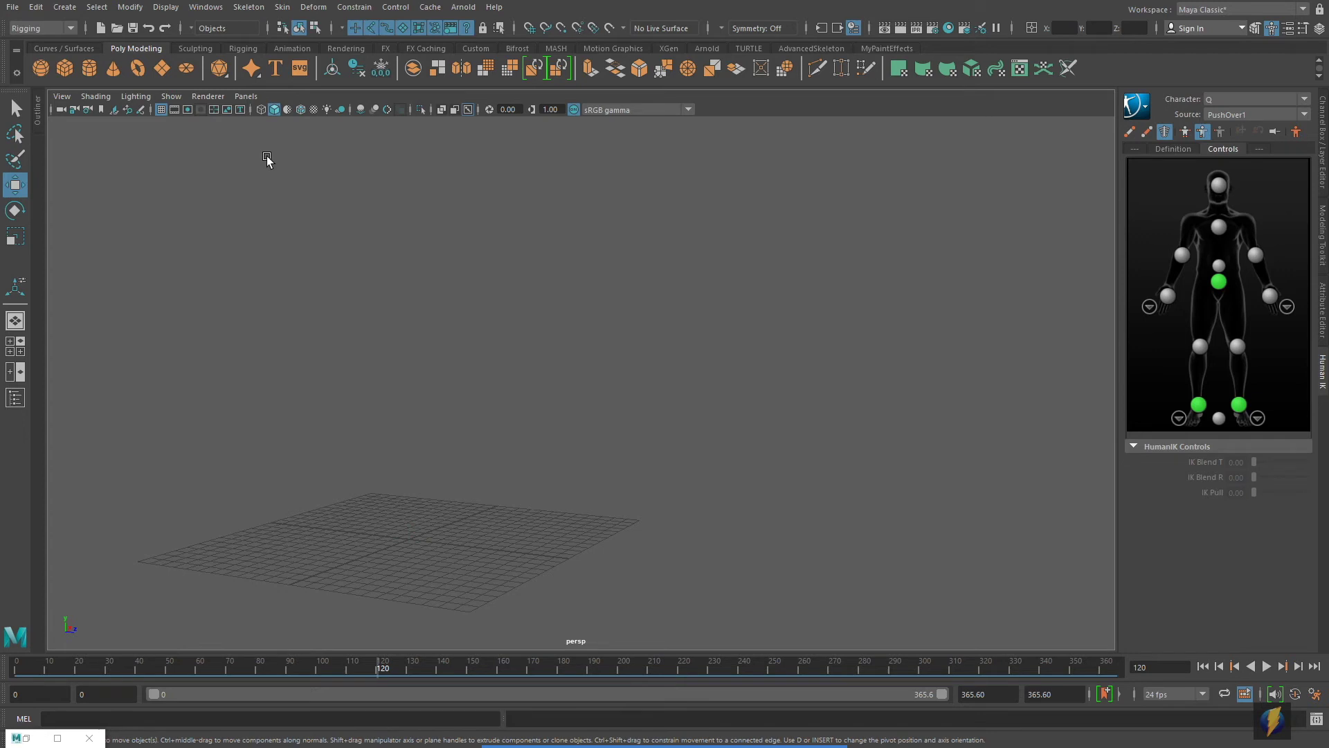
pyautogui.click(171, 96)
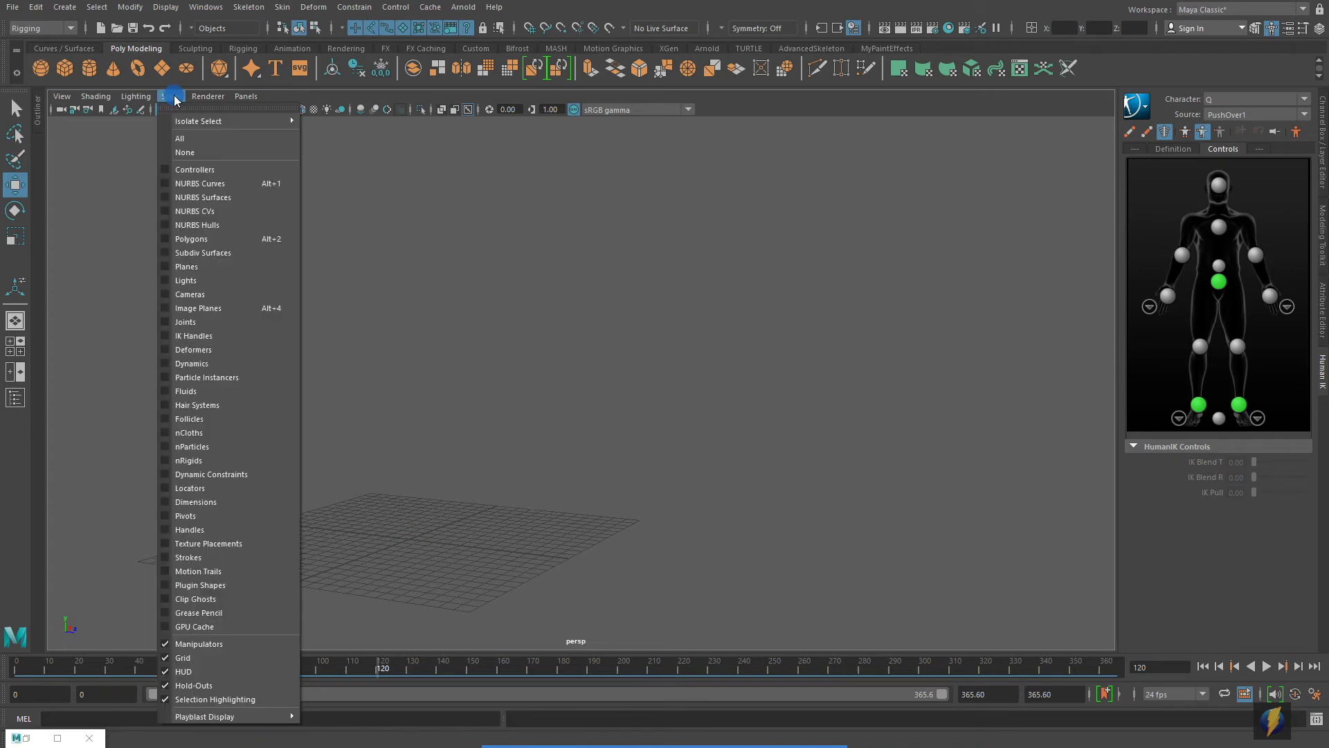
pyautogui.click(216, 238)
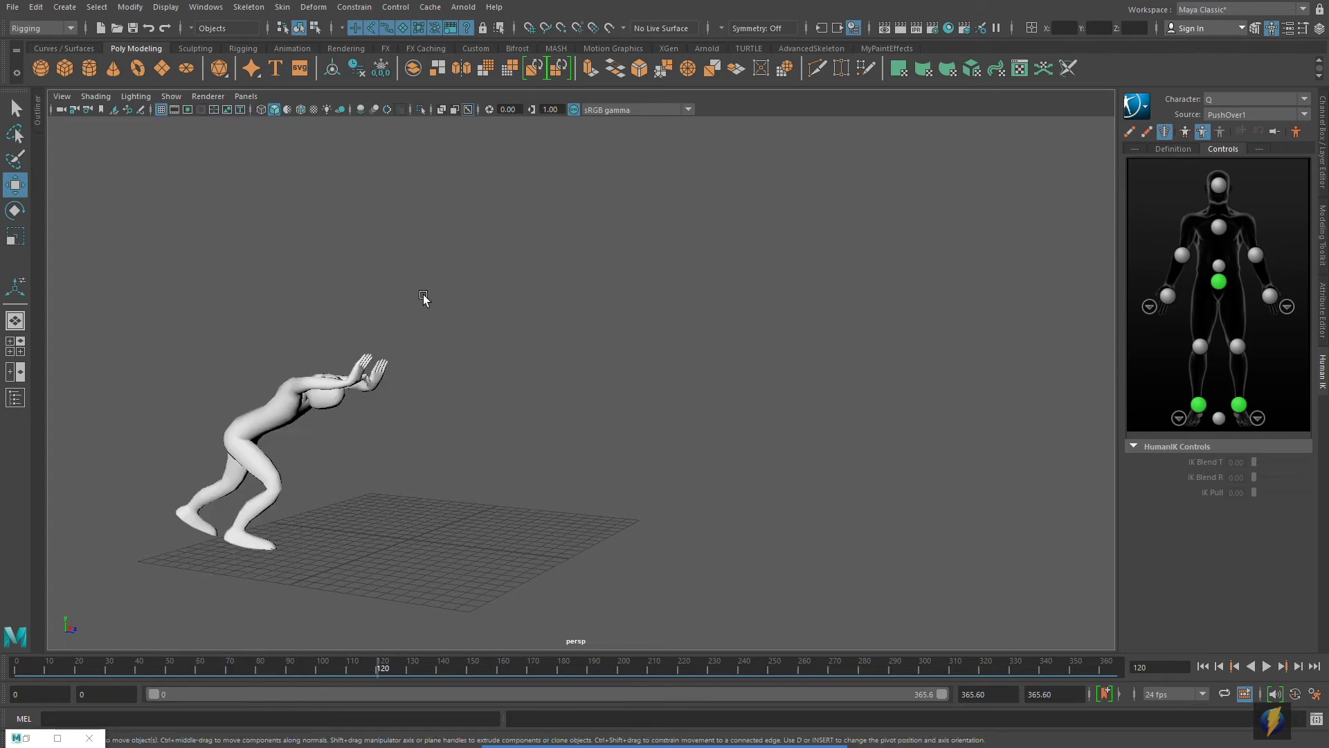
# Play the PushOver1 motion through on the mannequin, then rewind it to frame 0.
pyautogui.keyDown('alt'); pyautogui.moveTo(494, 415); pyautogui.dragTo(766, 389, button='middle'); pyautogui.keyUp('alt')
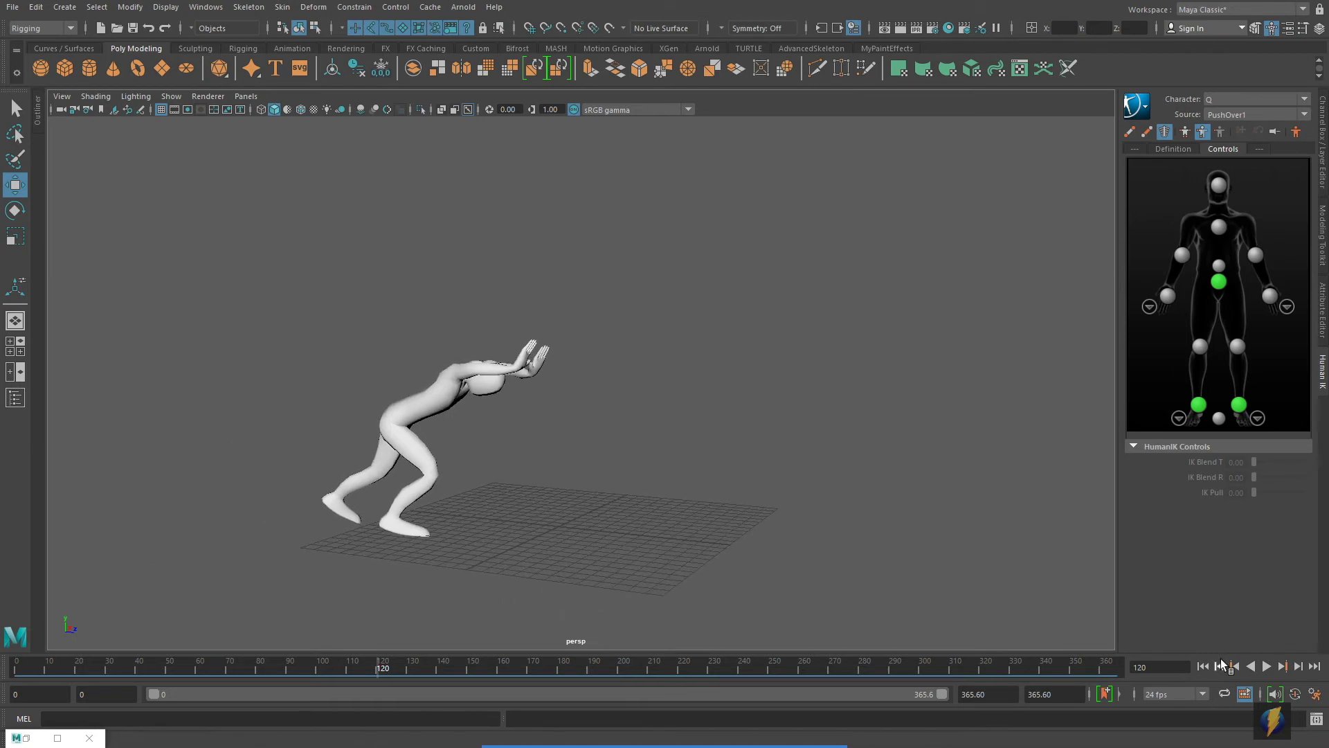
pyautogui.click(1206, 666)
pyautogui.keyDown('alt'); pyautogui.moveTo(614, 481); pyautogui.dragTo(484, 439, button='middle'); pyautogui.keyUp('alt')
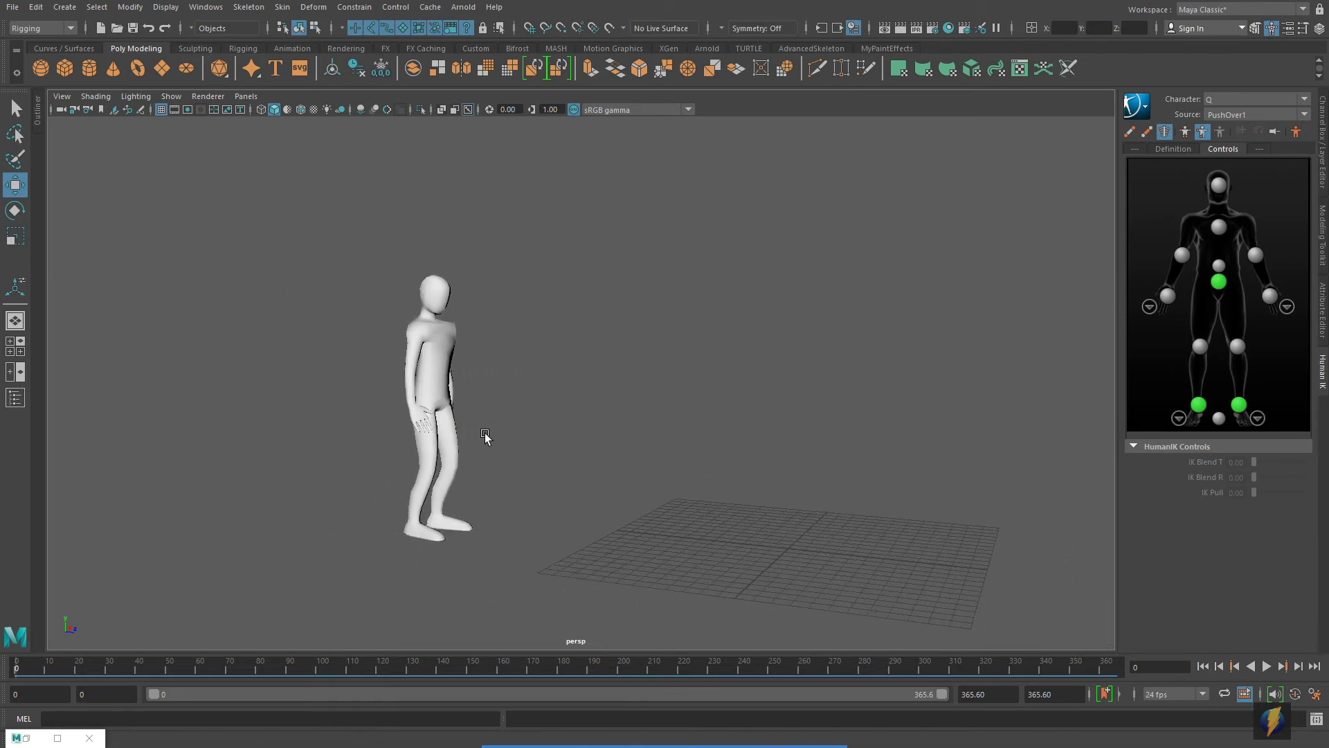
pyautogui.click(1268, 666)
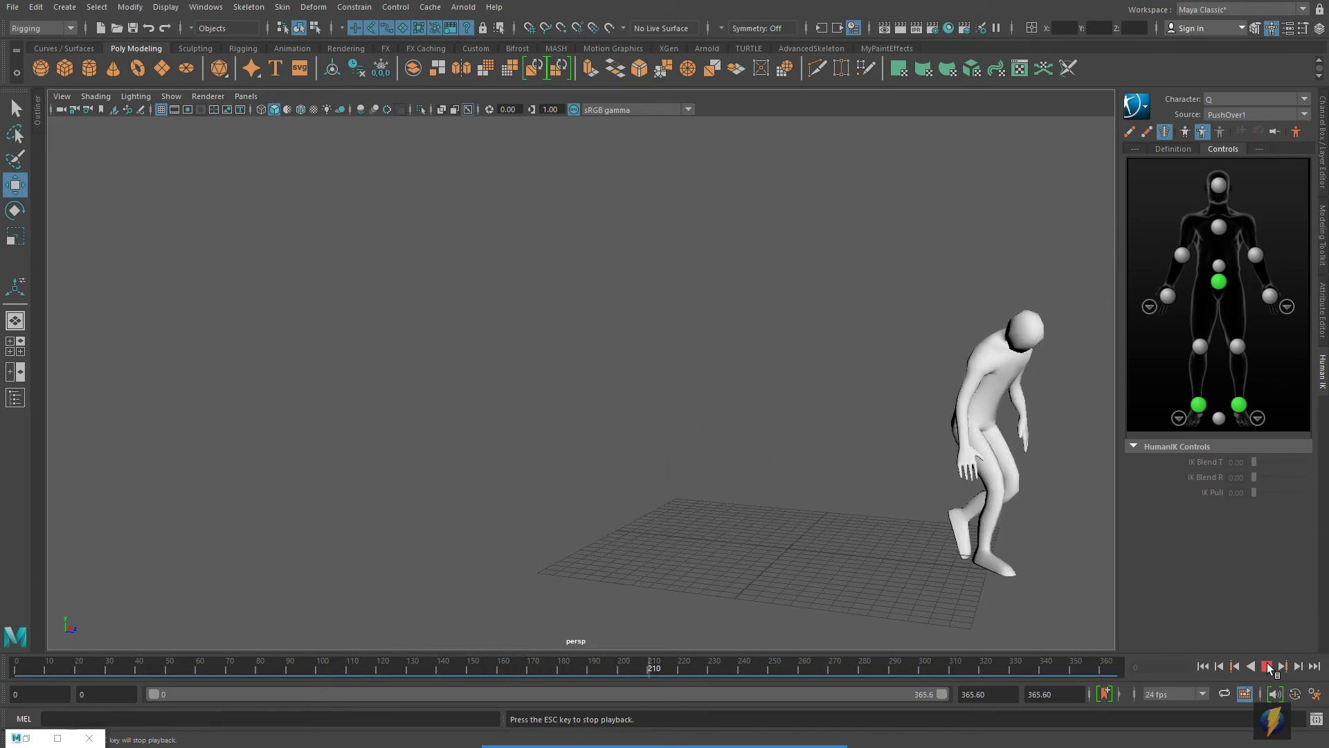
pyautogui.keyDown('alt'); pyautogui.moveTo(965, 528); pyautogui.dragTo(812, 528, button='right'); pyautogui.keyUp('alt')
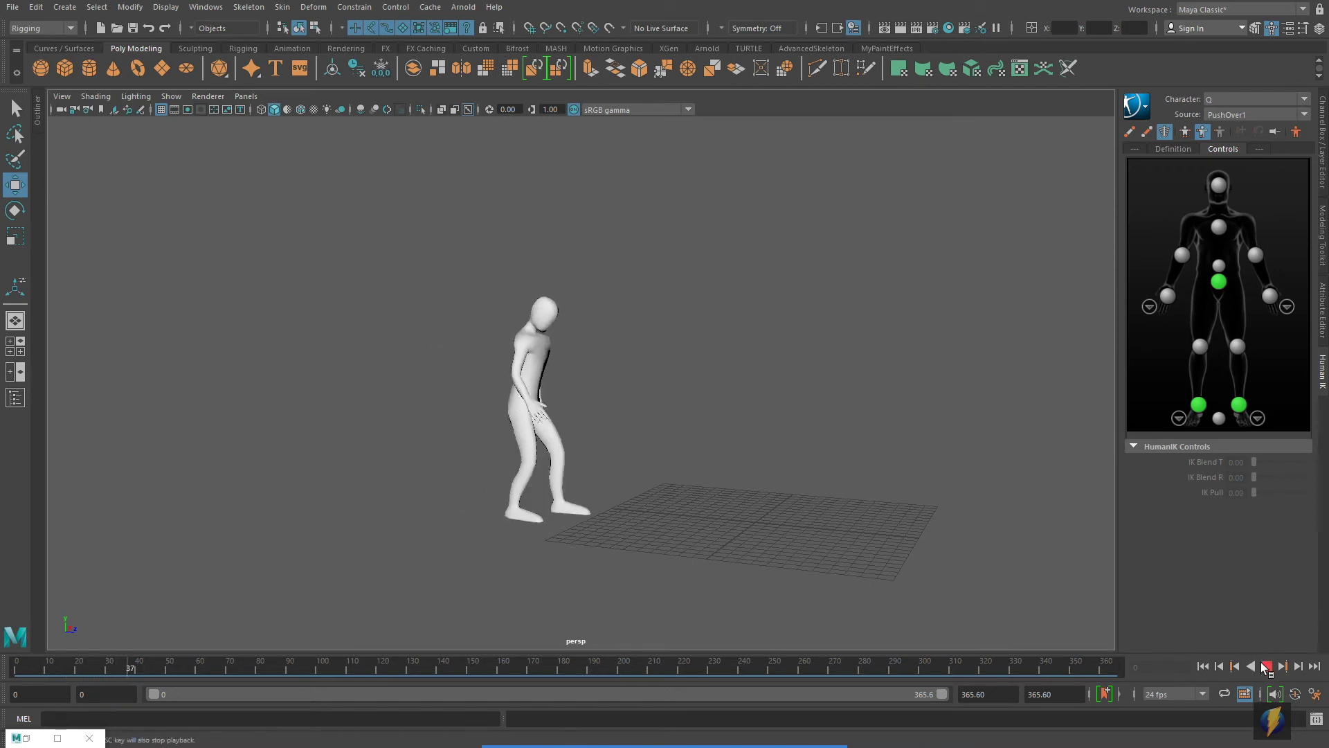
pyautogui.click(1266, 666)
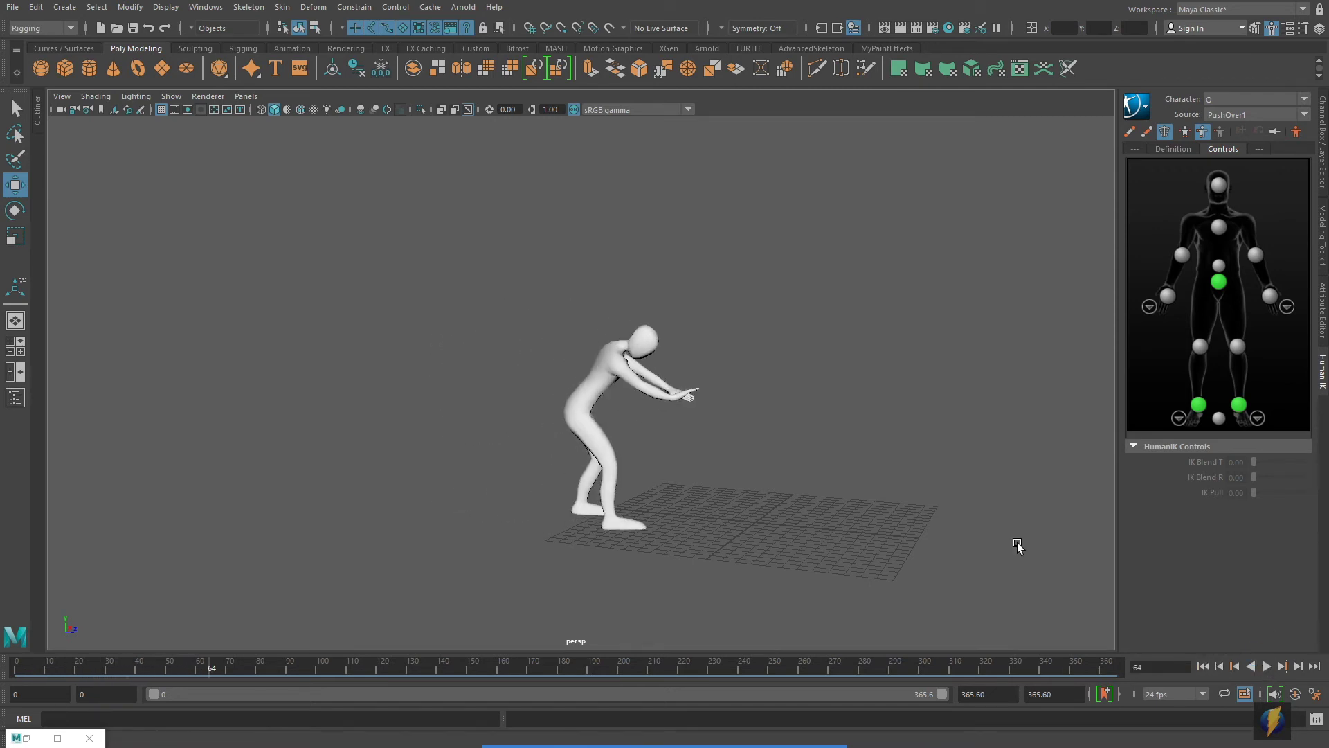
pyautogui.click(1201, 666)
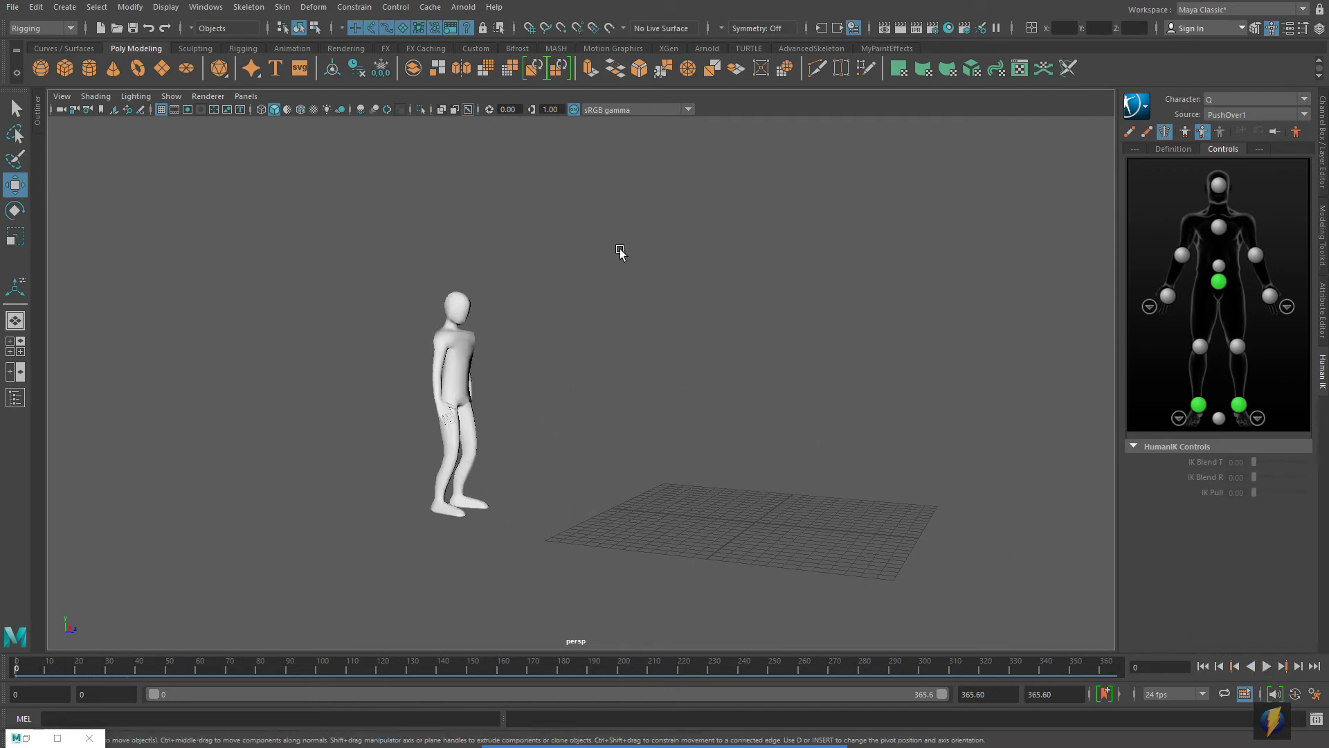
# Show joints and rig controls in the viewport again and frame the skeletons.
pyautogui.click(177, 120)
pyautogui.click(182, 137)
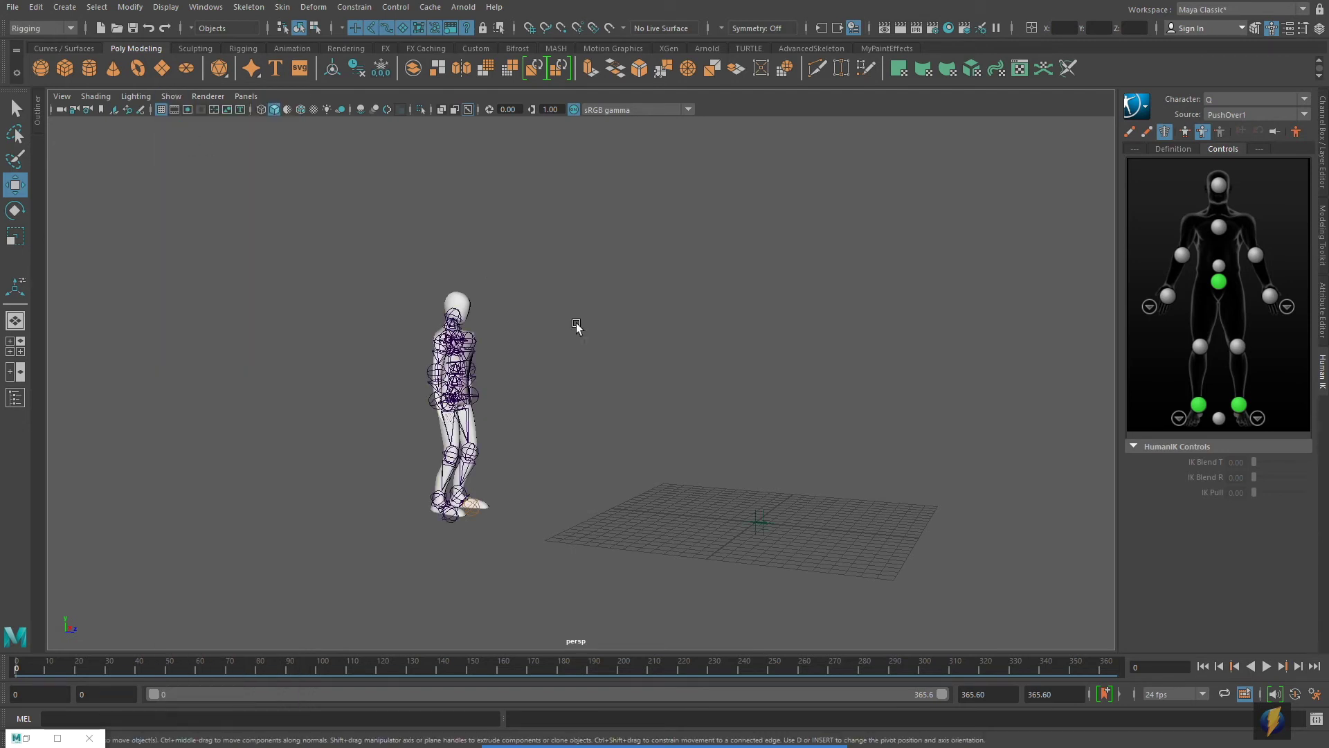
pyautogui.keyDown('alt'); pyautogui.moveTo(577, 325); pyautogui.dragTo(267, 325, button='right'); pyautogui.keyUp('alt')
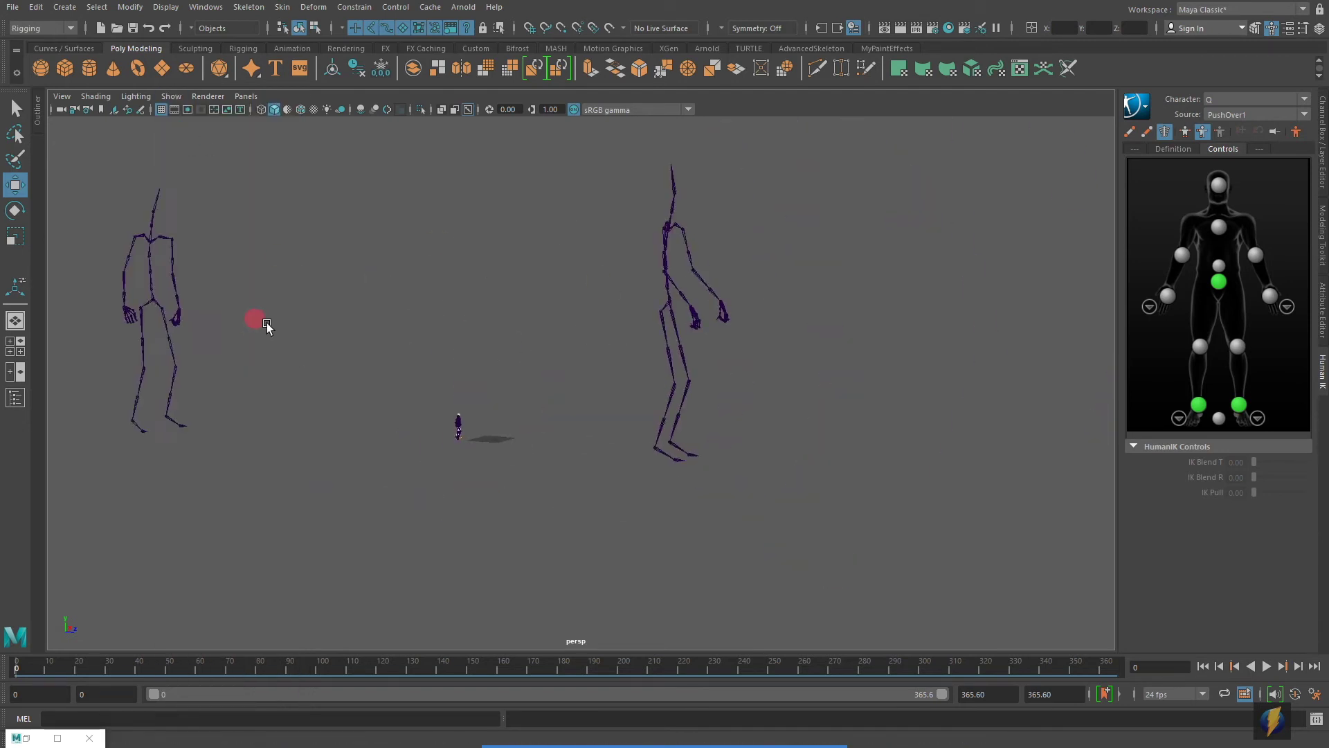
pyautogui.keyDown('alt'); pyautogui.moveTo(267, 325); pyautogui.dragTo(581, 374, button='middle'); pyautogui.keyUp('alt')
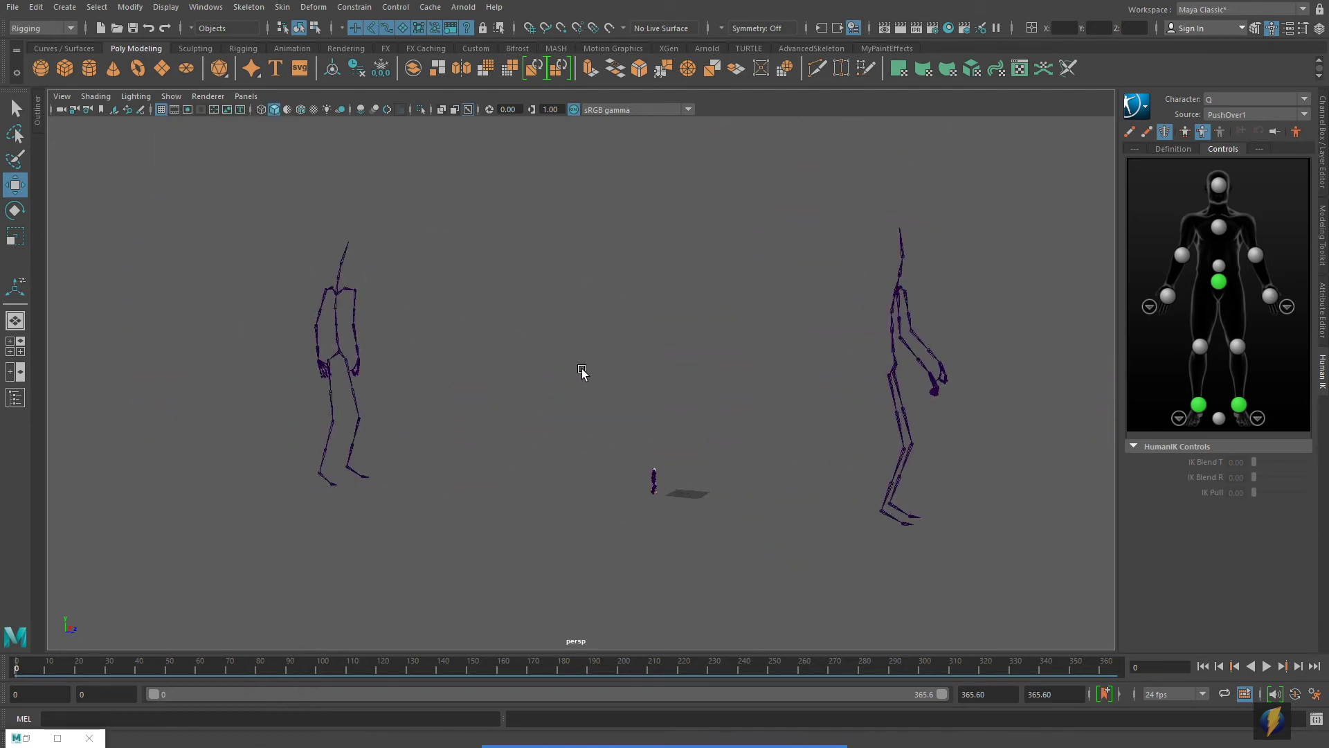
# Import RunFast.fbx from the example Motion_Capture FBX library and minimize the Content Browser.
pyautogui.click(55, 738)
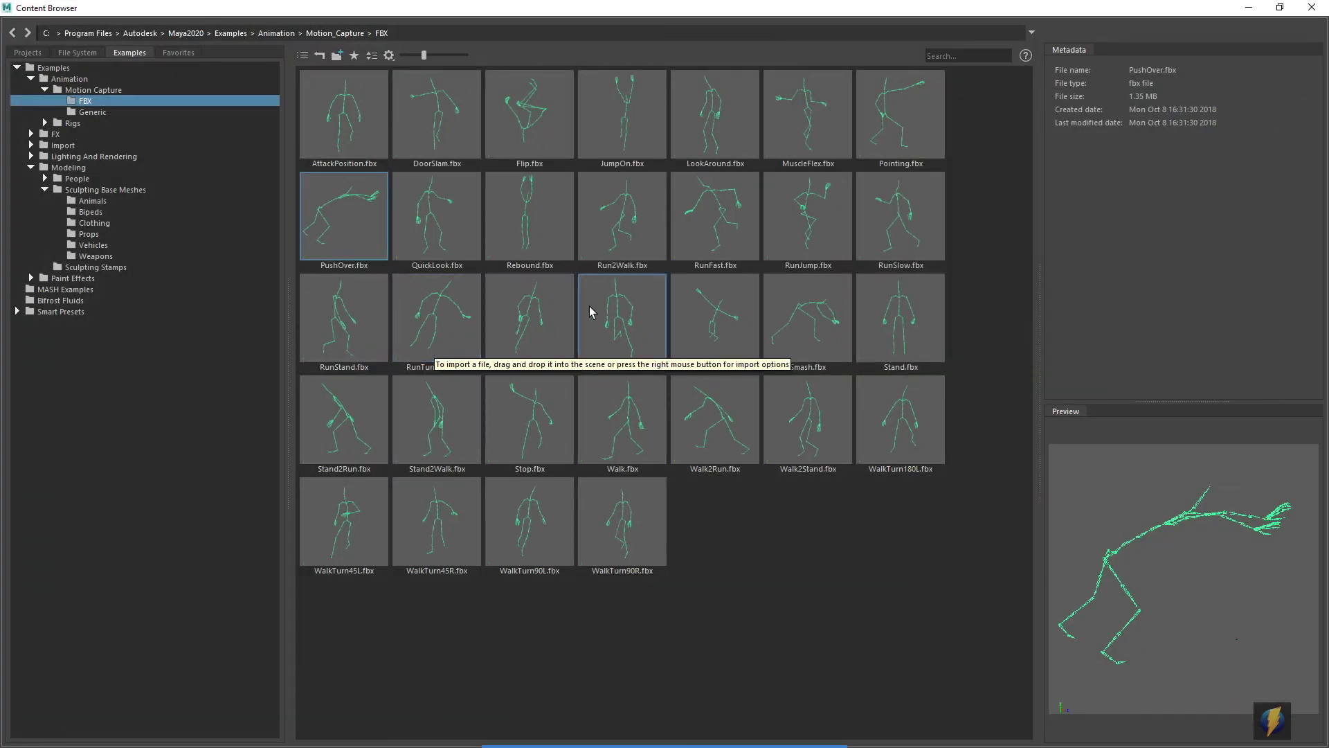
pyautogui.click(722, 213)
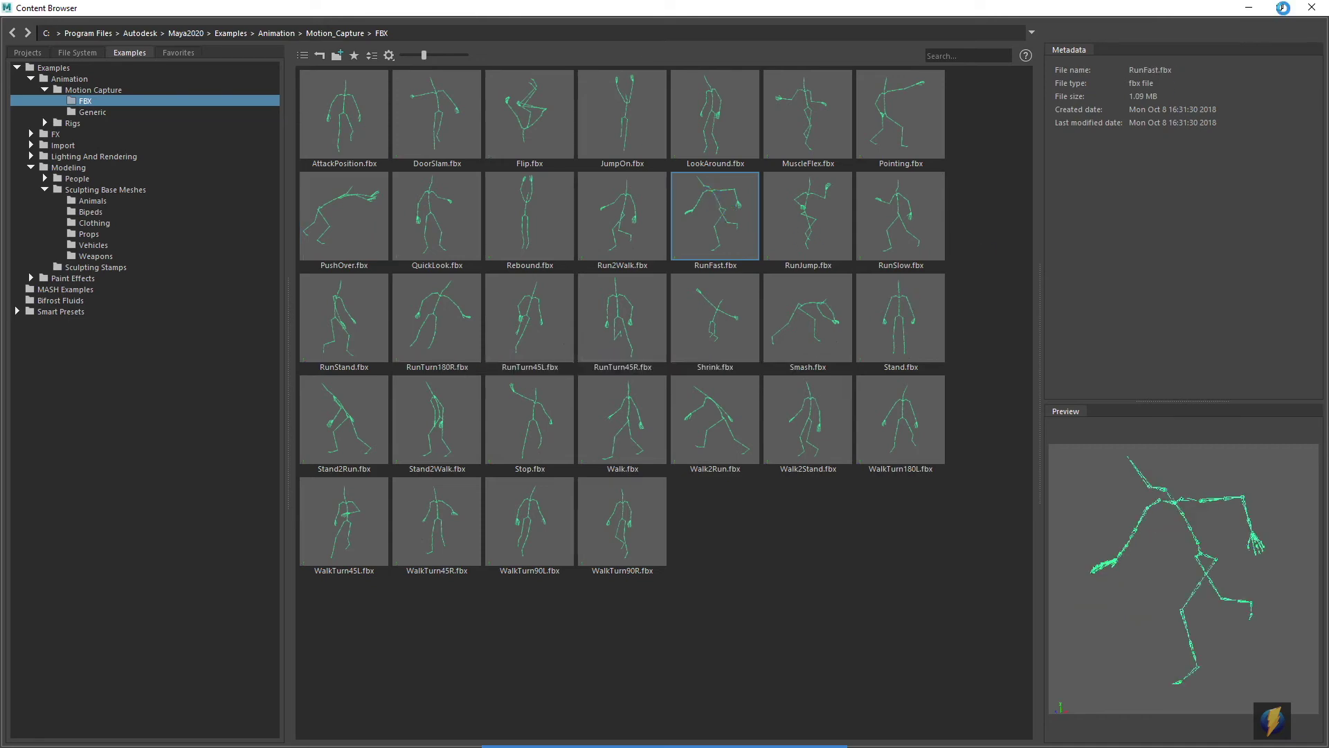
pyautogui.click(1249, 7)
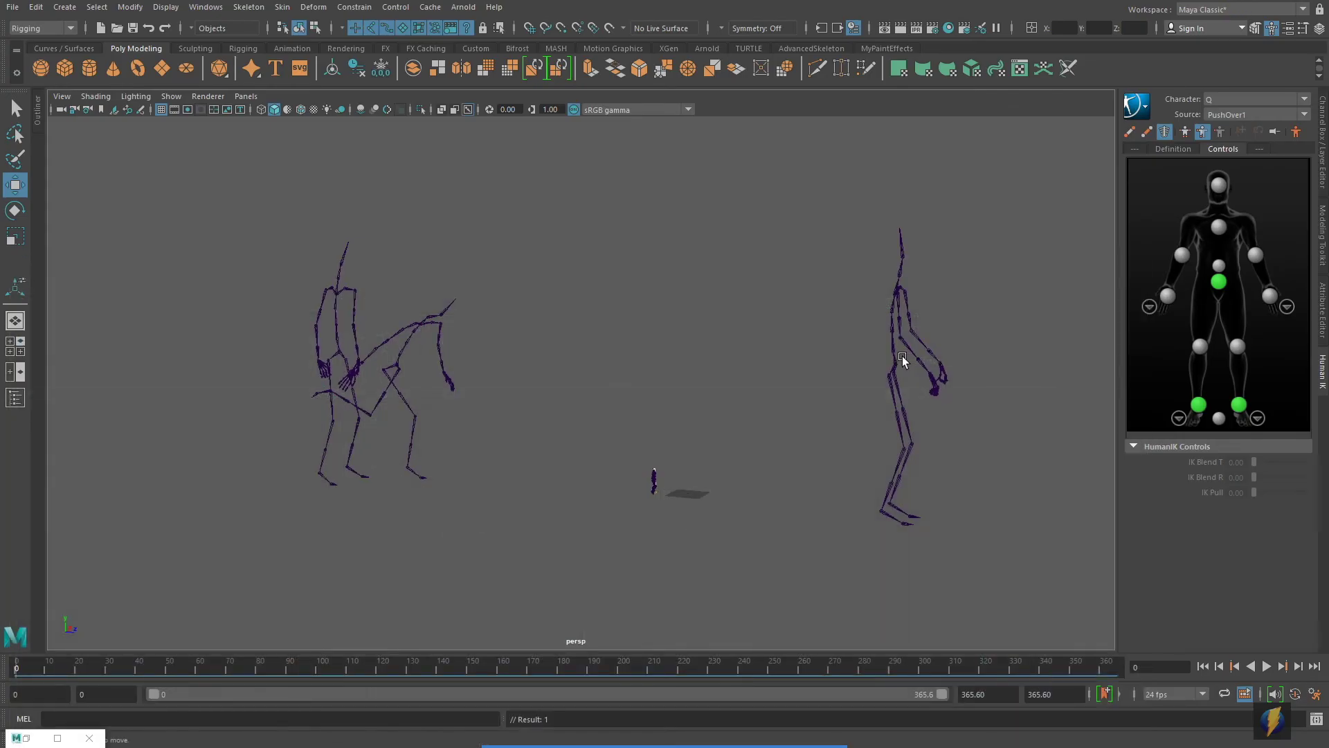
# Start the imported clips playing, then return them to frame 0.
pyautogui.click(1266, 666)
pyautogui.click(1203, 666)
pyautogui.keyDown('alt'); pyautogui.moveTo(430, 481); pyautogui.dragTo(533, 378); pyautogui.keyUp('alt')
# Select the RunFast skeleton and frame the mannequin character in the view.
pyautogui.click(365, 344)
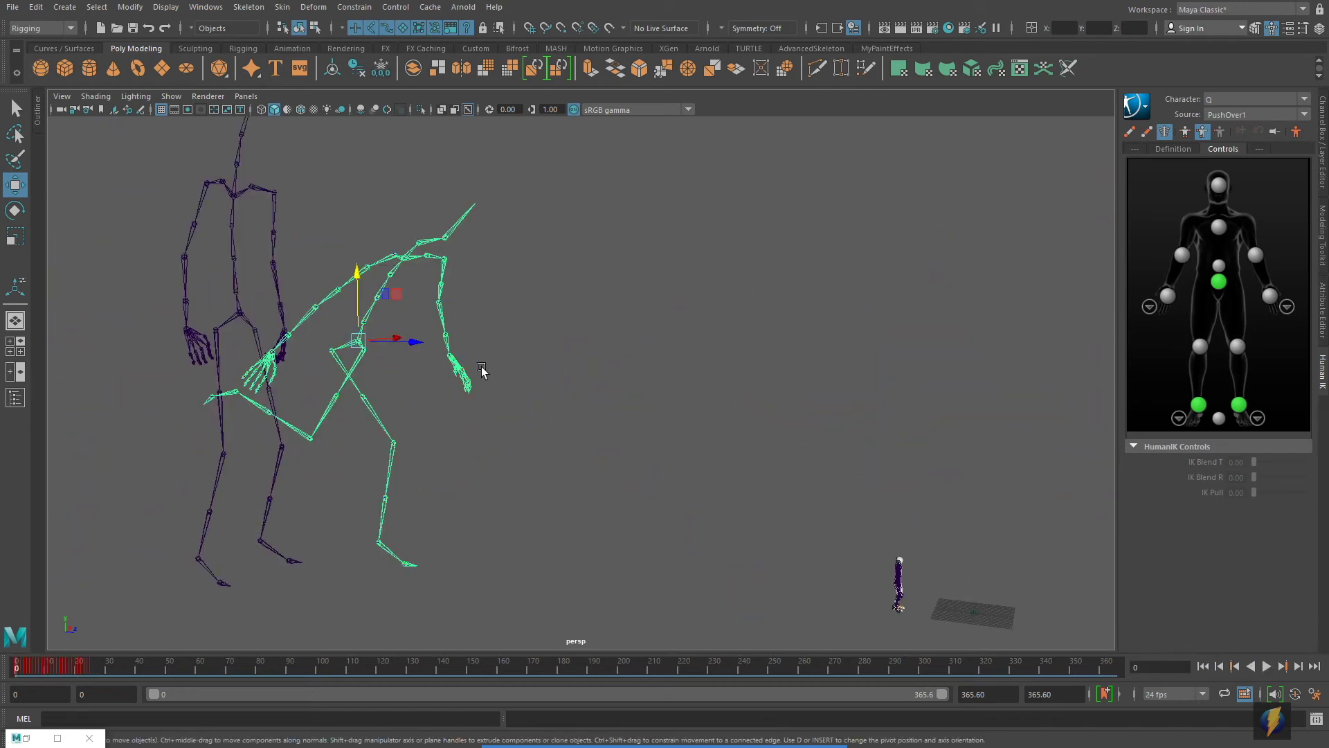
pyautogui.scroll(3, 596, 381)
pyautogui.press('f')
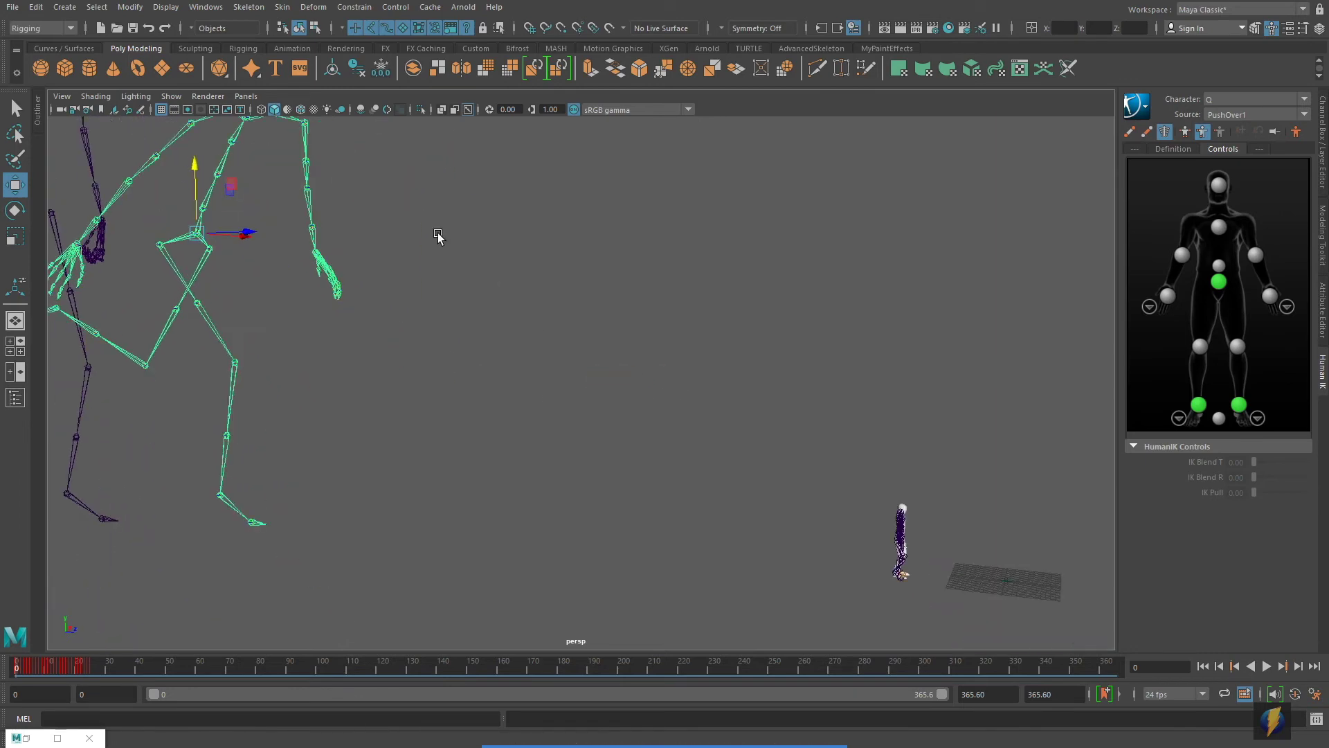
pyautogui.click(1097, 380)
pyautogui.keyDown('alt'); pyautogui.moveTo(1109, 388); pyautogui.dragTo(635, 391); pyautogui.keyUp('alt')
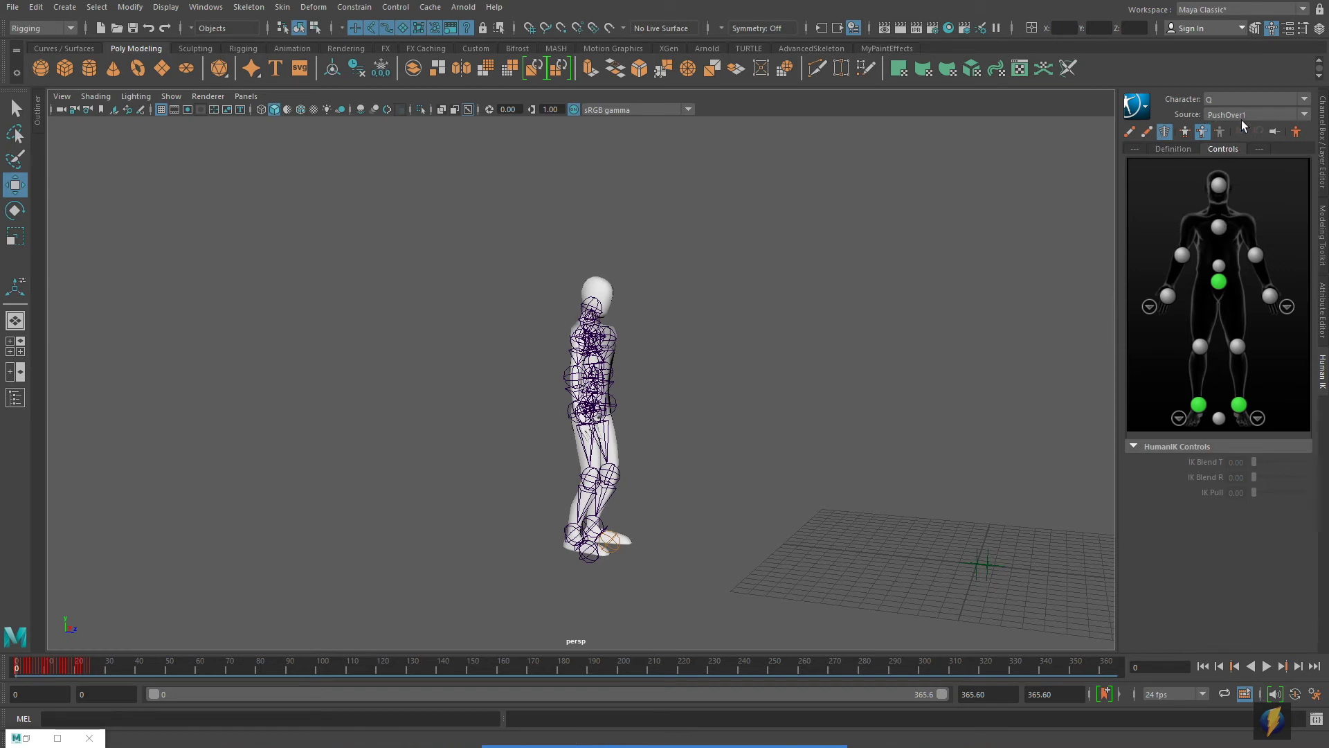
pyautogui.click(712, 715)
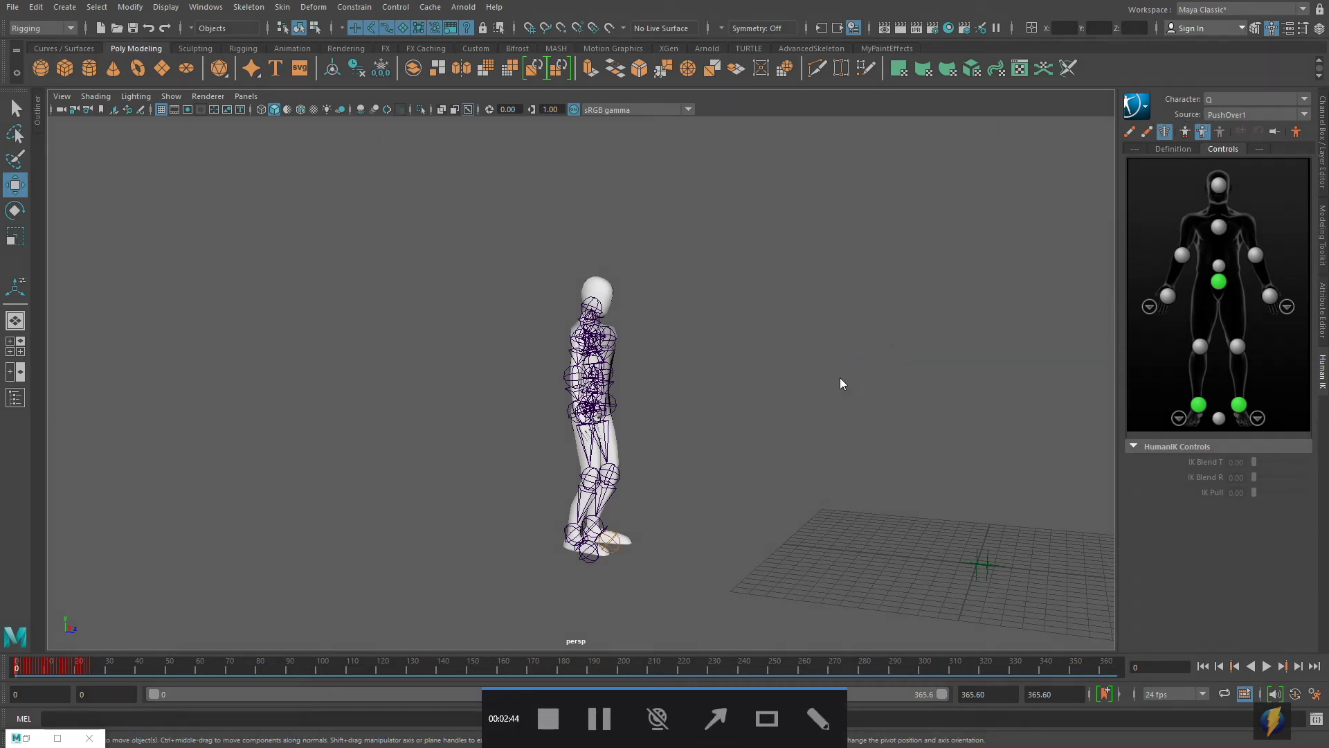
pyautogui.moveTo(842, 377)
pyautogui.mouseDown()
pyautogui.moveTo(1140, 156)
pyautogui.moveTo(1257, 119)
pyautogui.mouseUp()
# Set the HumanIK source to RunFast1 and show only polygons in the viewport.
pyautogui.click(1305, 115)
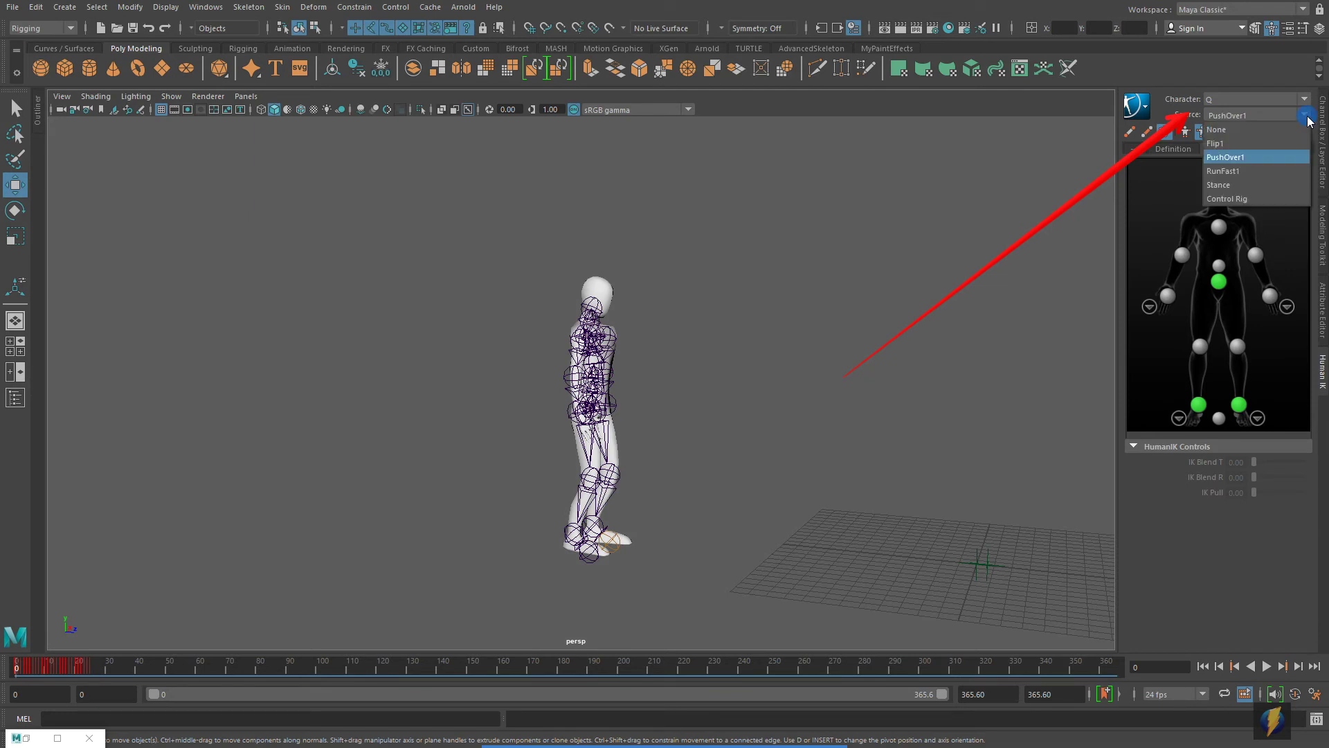
pyautogui.click(1236, 171)
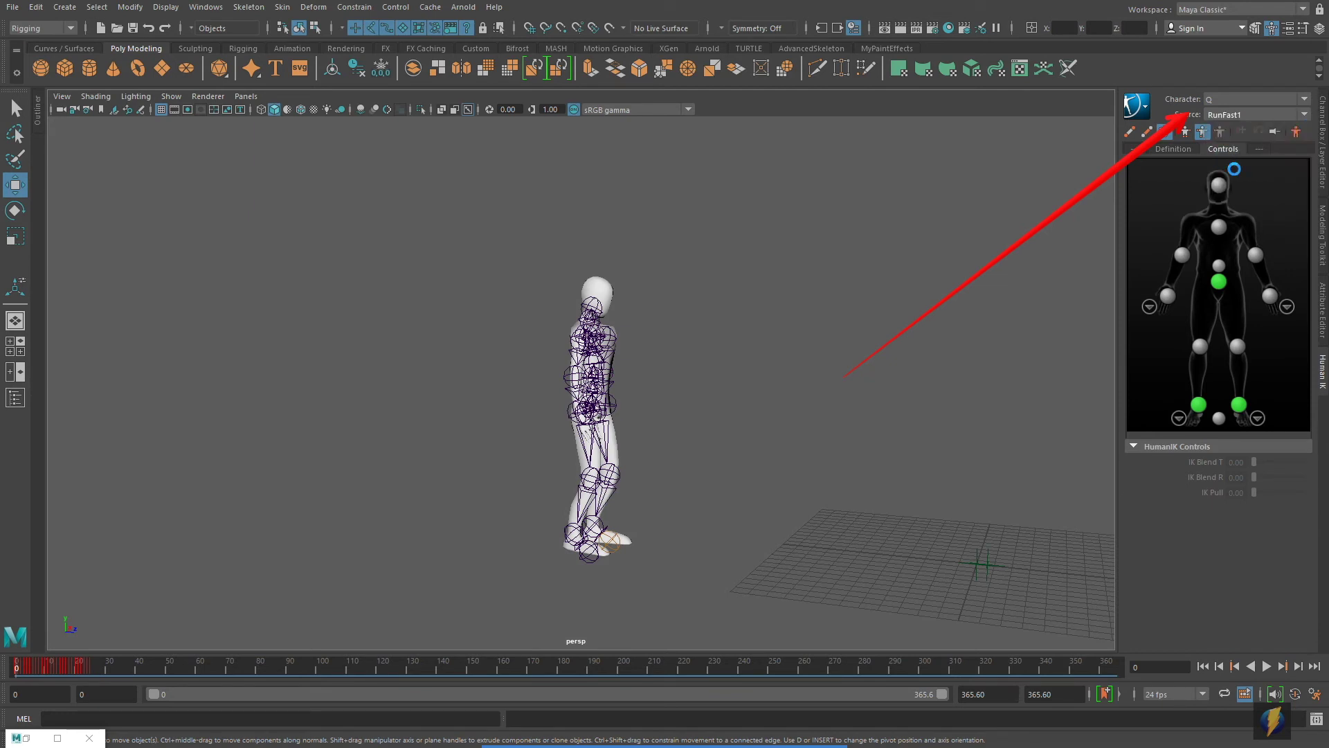
pyautogui.click(171, 97)
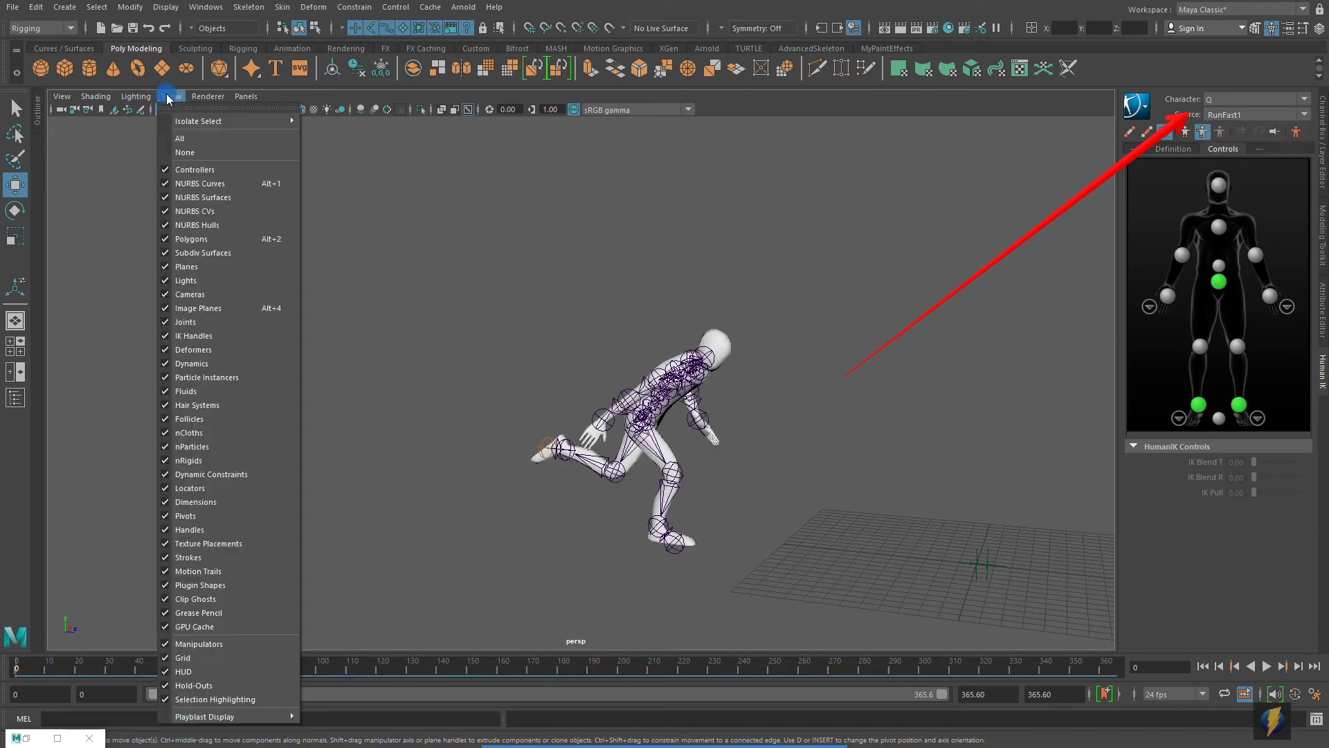
pyautogui.click(186, 152)
pyautogui.click(171, 96)
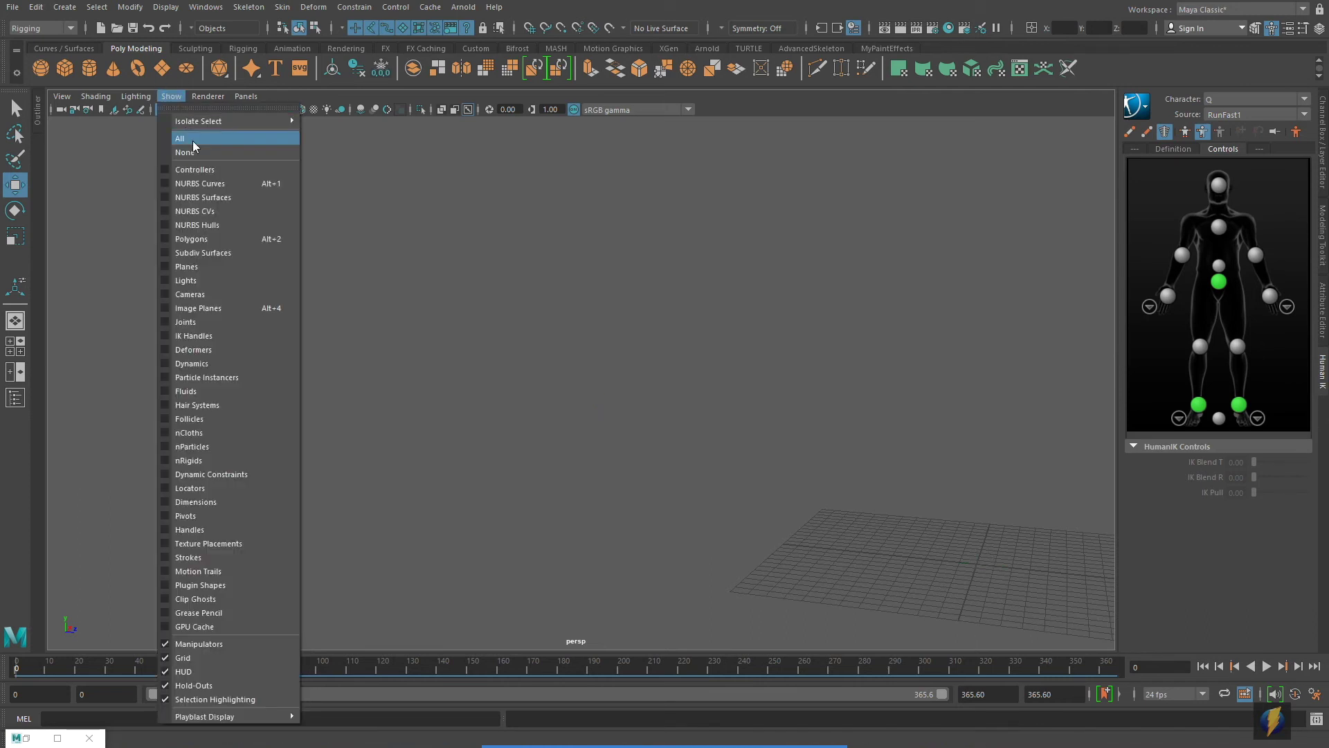
pyautogui.click(193, 239)
pyautogui.keyDown('alt'); pyautogui.moveTo(824, 397); pyautogui.dragTo(243, 374, button='middle'); pyautogui.keyUp('alt')
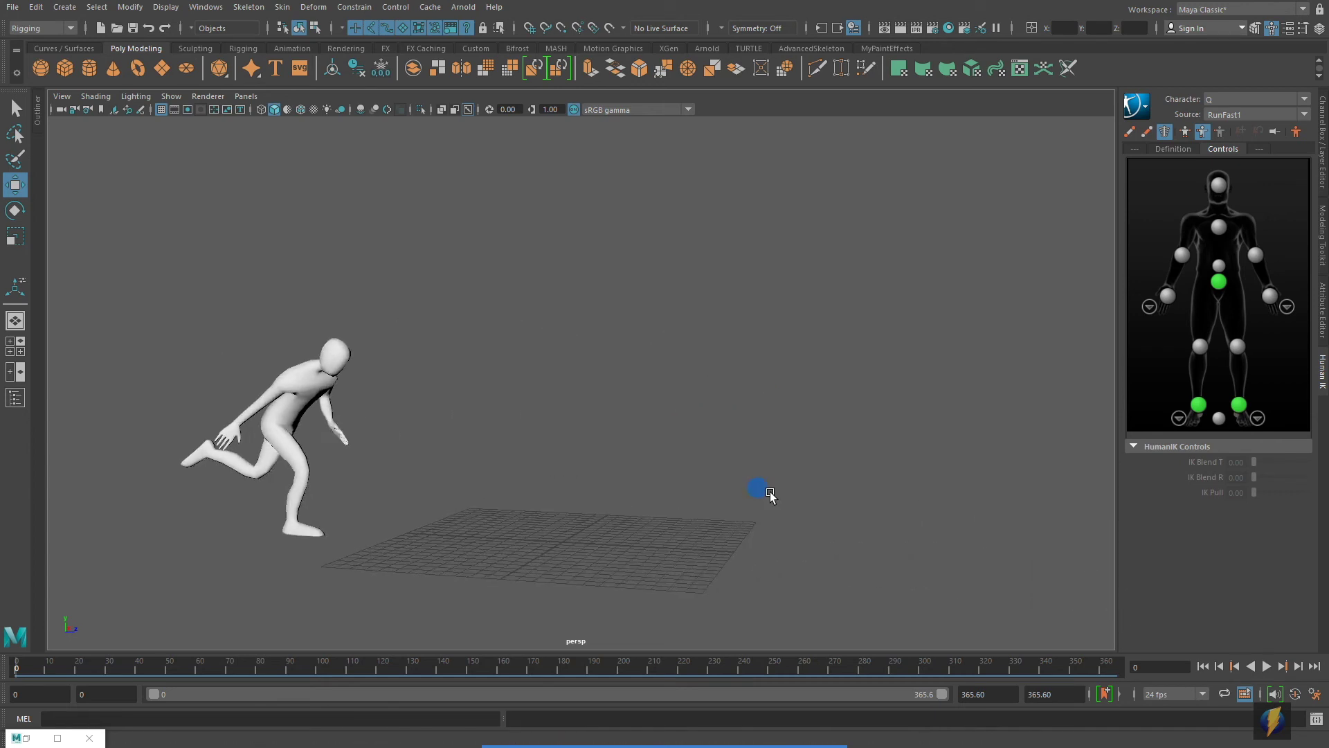
pyautogui.keyDown('alt'); pyautogui.moveTo(769, 493); pyautogui.dragTo(831, 437, button='middle'); pyautogui.keyUp('alt')
# Play the RunFast1 run several times, rewind to frame 0, and frame the character.
pyautogui.click(1266, 666)
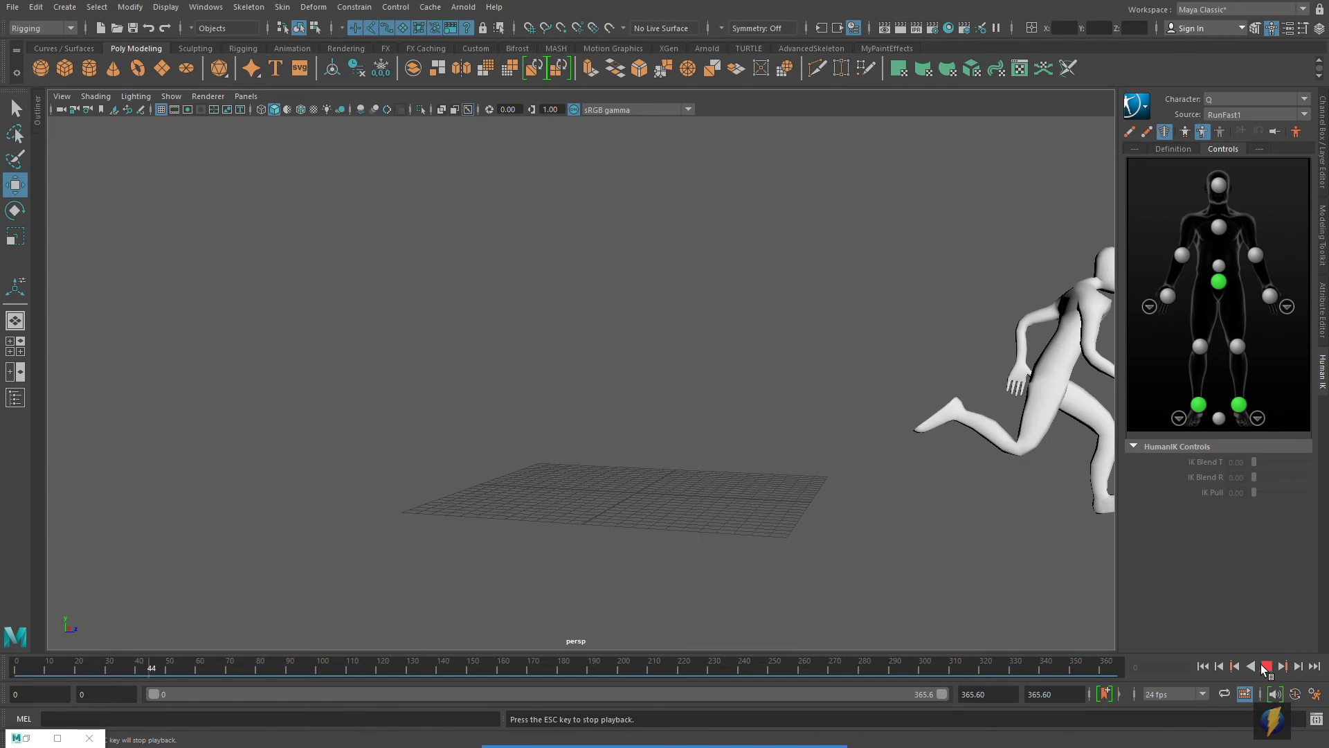
pyautogui.click(1266, 665)
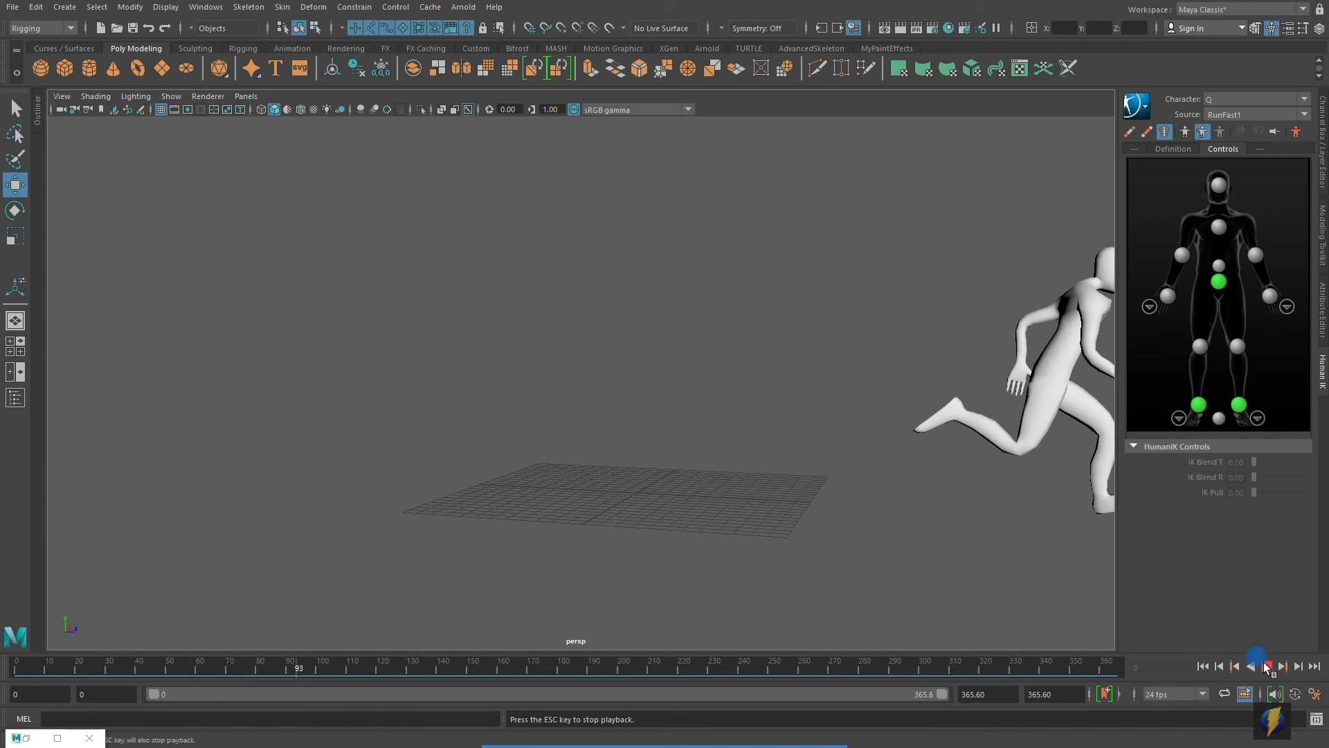
pyautogui.click(1203, 666)
pyautogui.click(1265, 666)
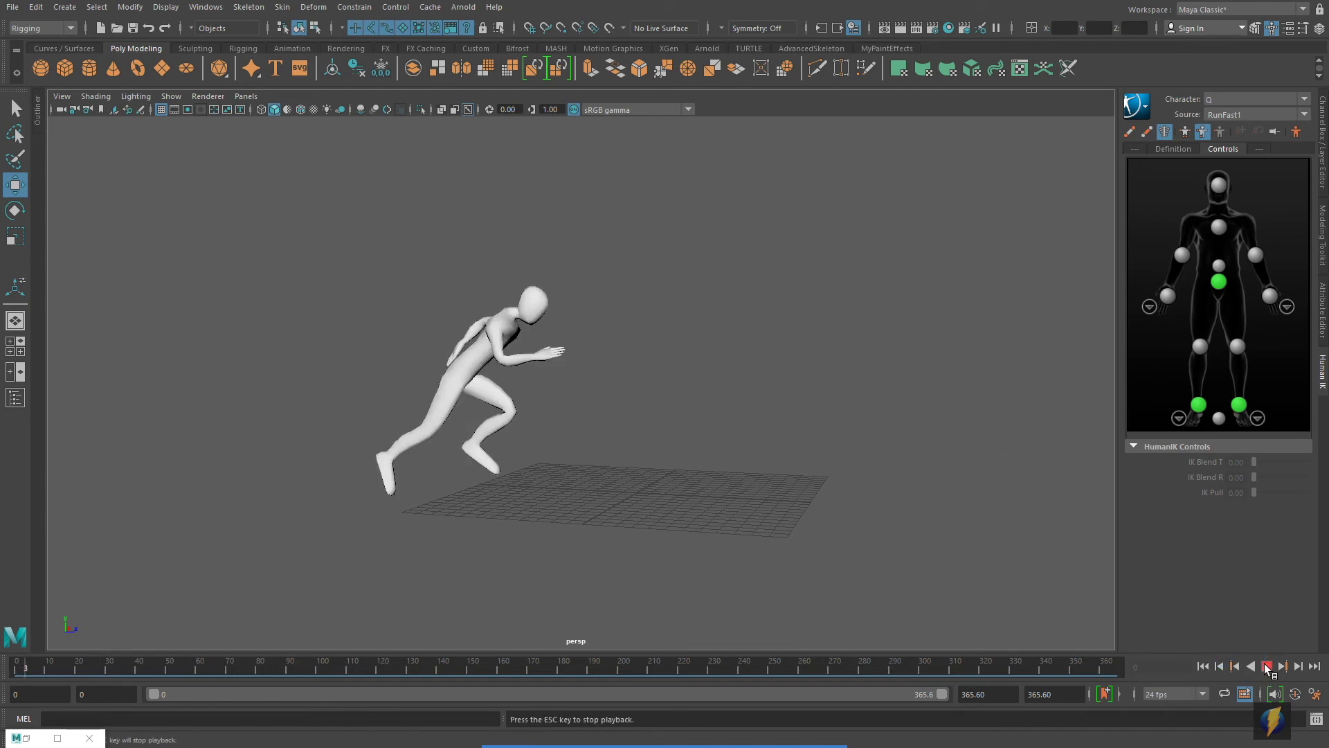
pyautogui.click(1267, 667)
pyautogui.click(1203, 666)
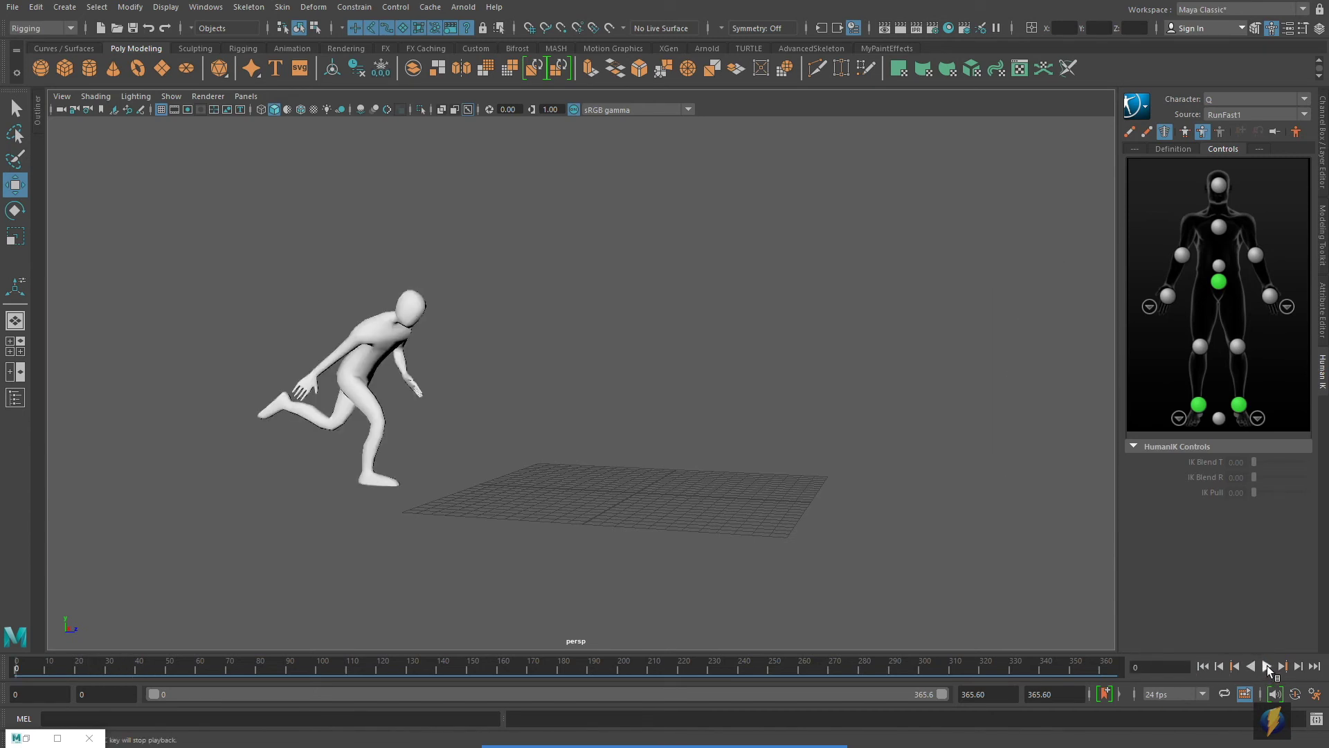
pyautogui.click(1267, 666)
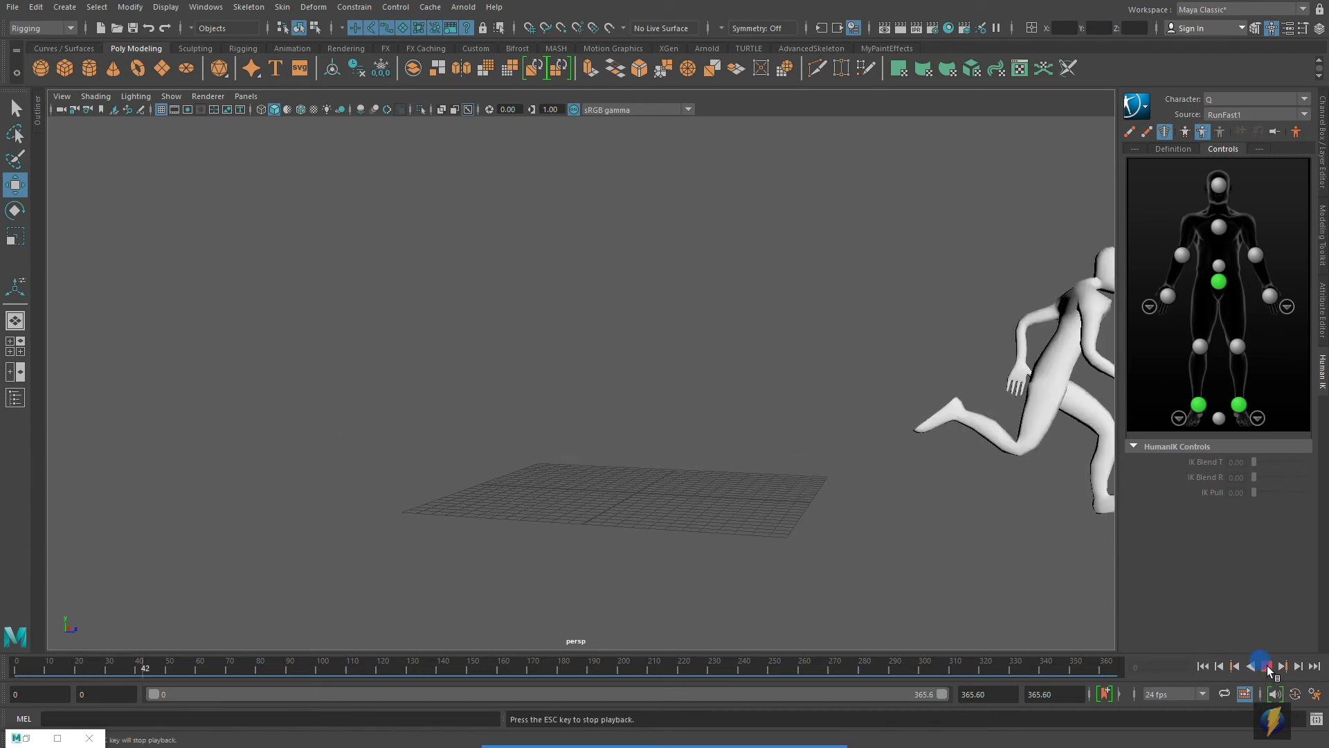
pyautogui.click(1267, 666)
pyautogui.click(1203, 666)
pyautogui.press('f')
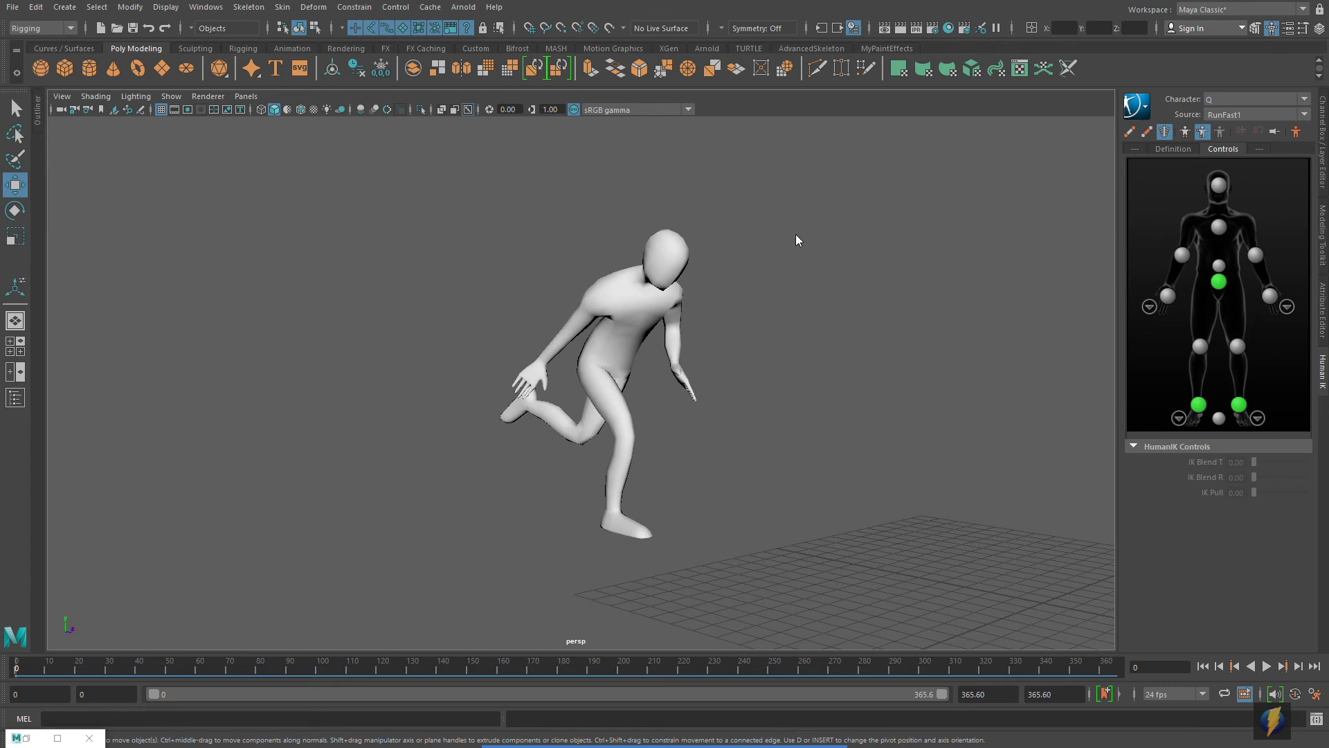
pyautogui.moveTo(796, 235)
pyautogui.mouseDown()
pyautogui.moveTo(961, 344)
pyautogui.moveTo(1190, 551)
pyautogui.moveTo(1276, 668)
pyautogui.moveTo(1310, 691)
pyautogui.mouseUp()
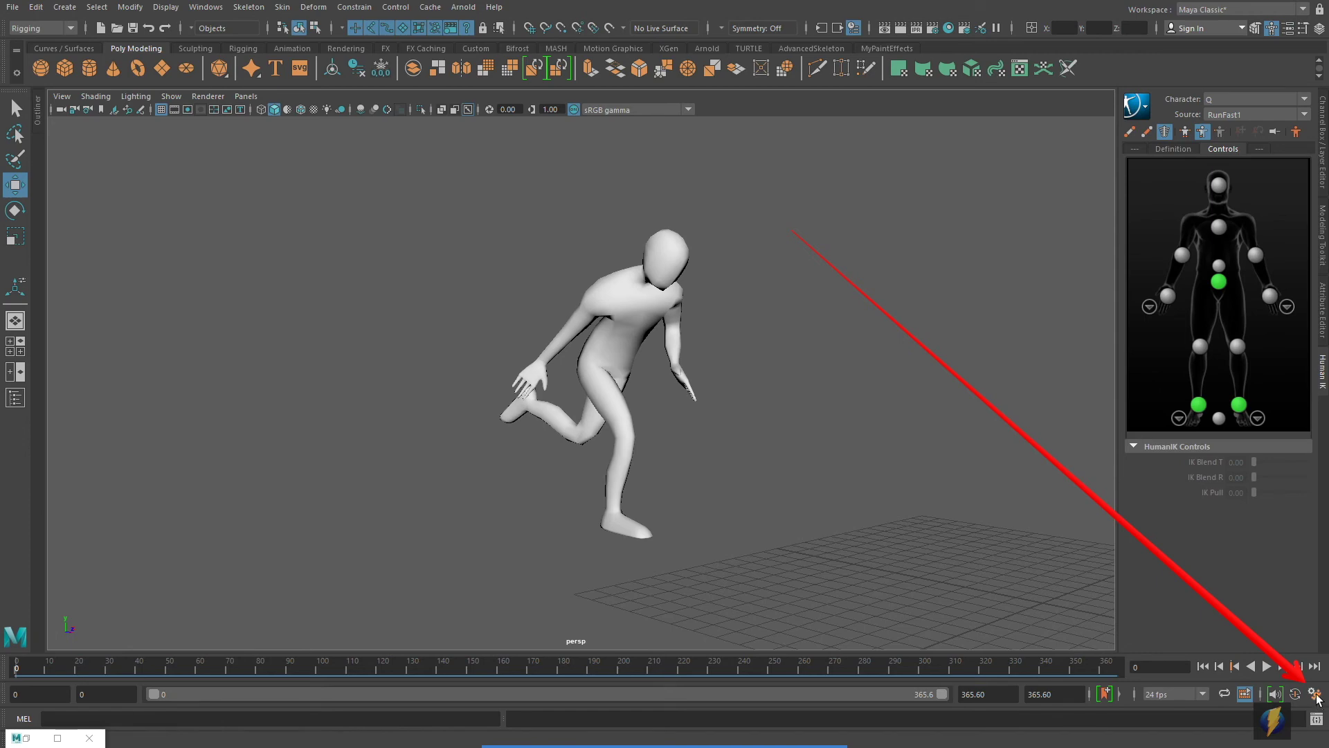
# In the Time Slider preferences, set Playback speed to Play every frame and save.
pyautogui.click(1315, 693)
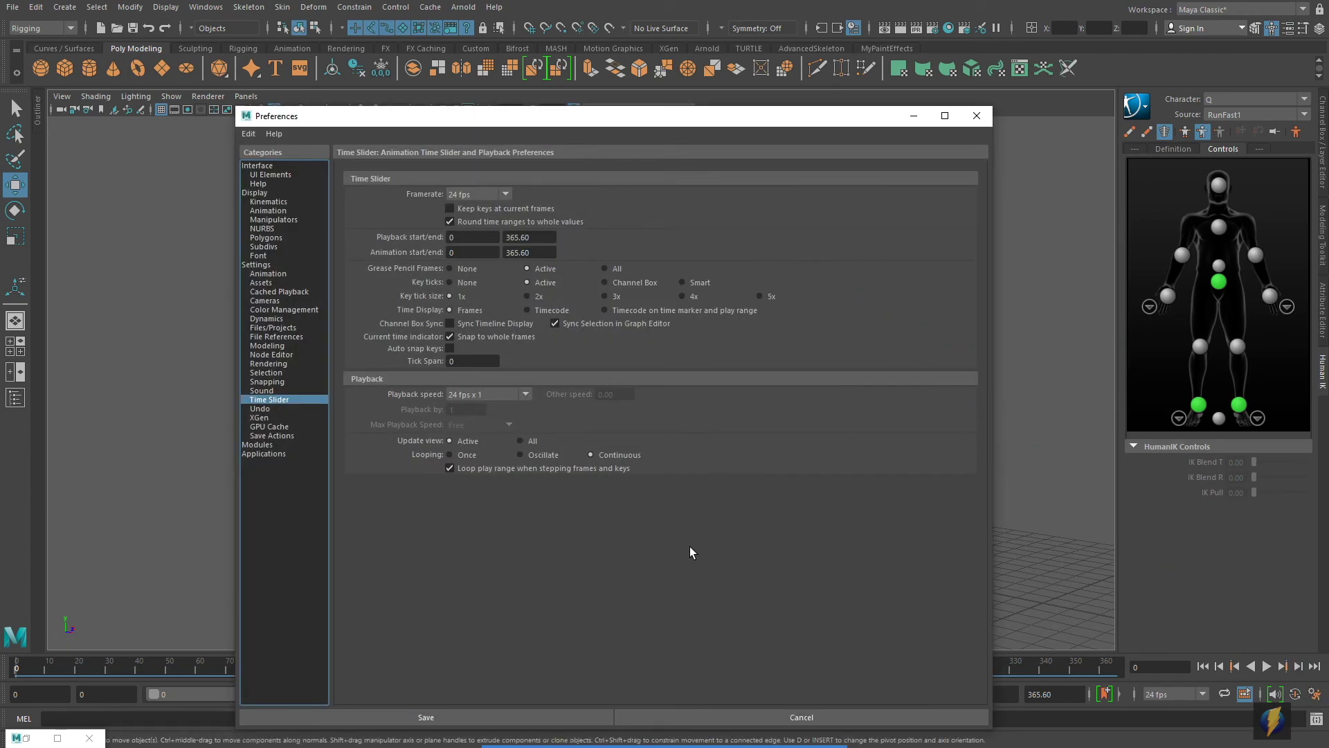
pyautogui.click(715, 720)
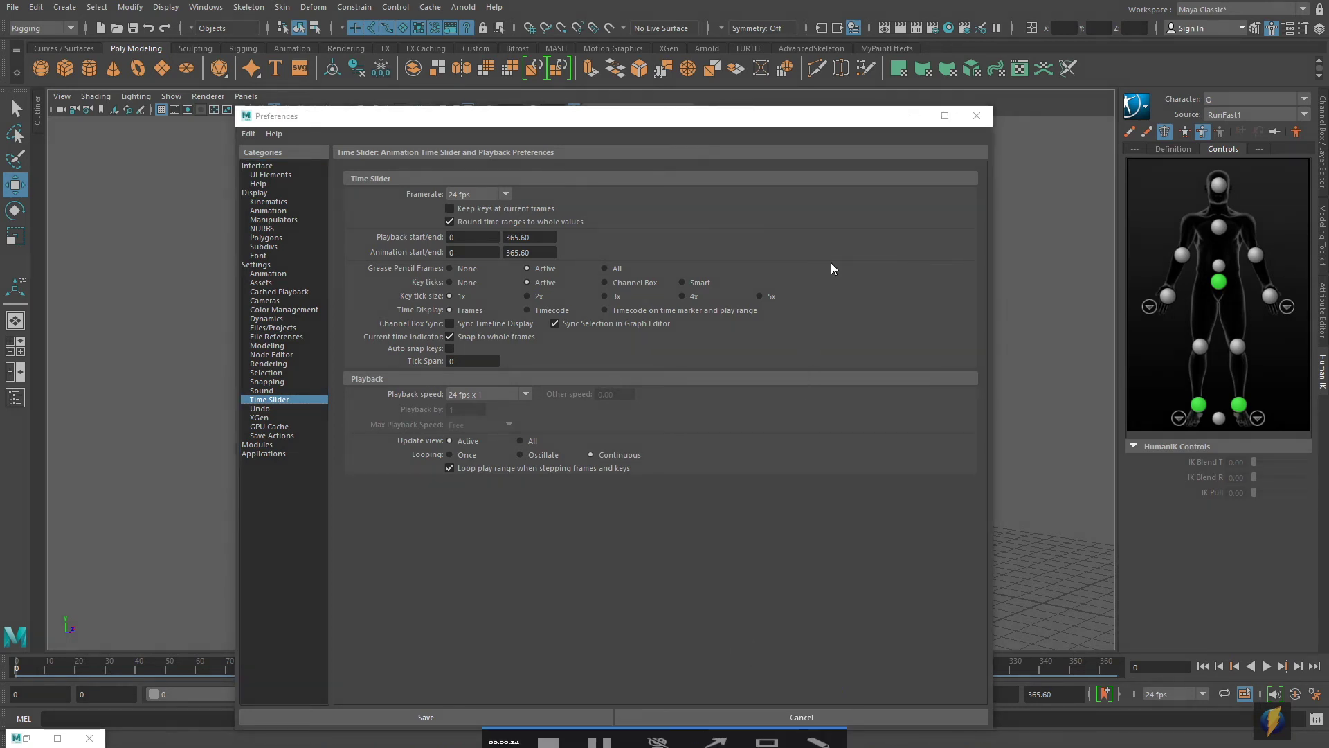
pyautogui.moveTo(831, 263)
pyautogui.mouseDown()
pyautogui.moveTo(438, 380)
pyautogui.moveTo(472, 375)
pyautogui.moveTo(474, 393)
pyautogui.moveTo(484, 362)
pyautogui.mouseUp()
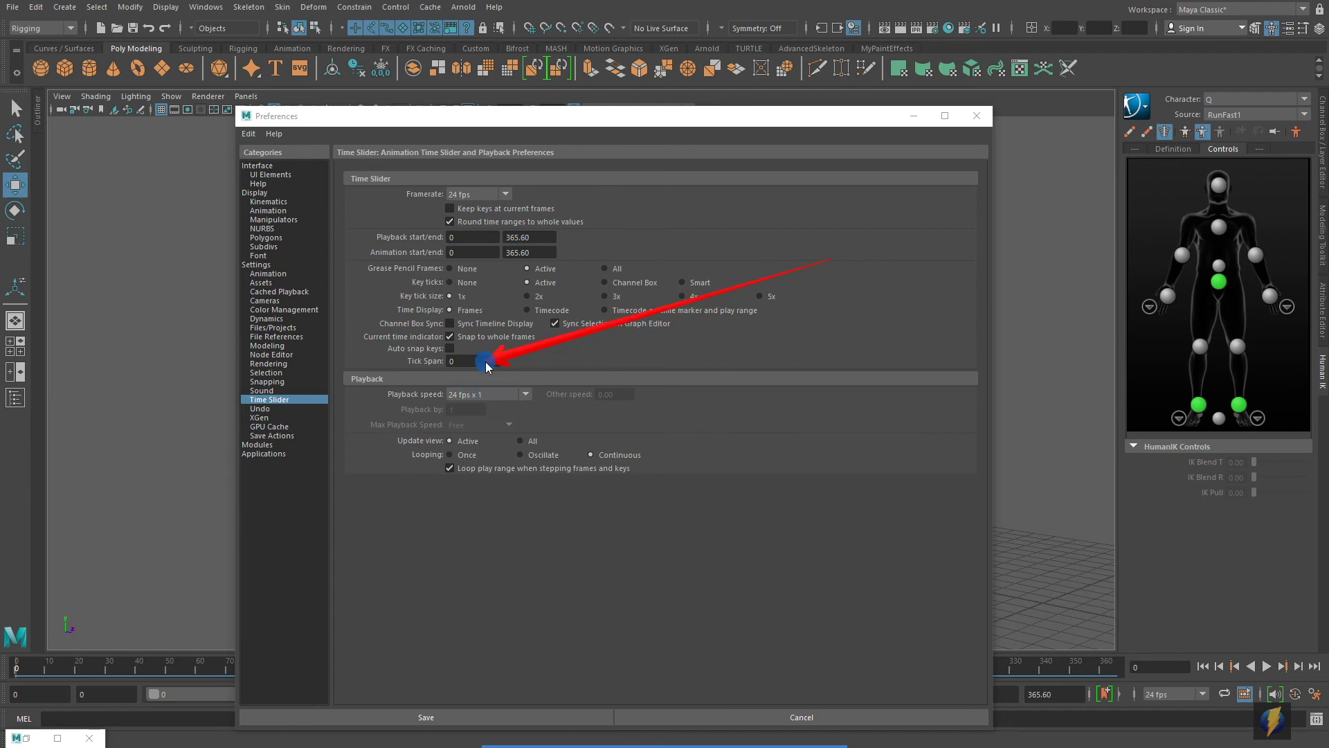
pyautogui.click(526, 393)
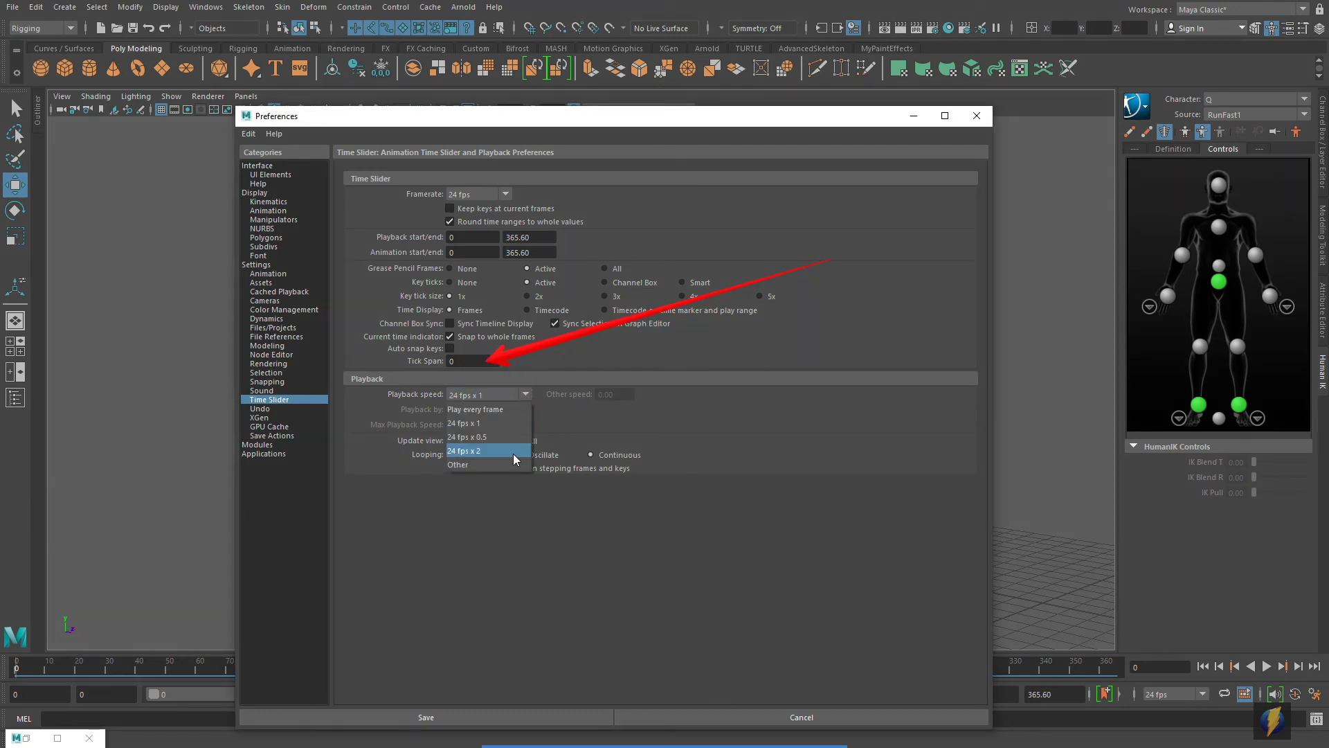
pyautogui.click(468, 413)
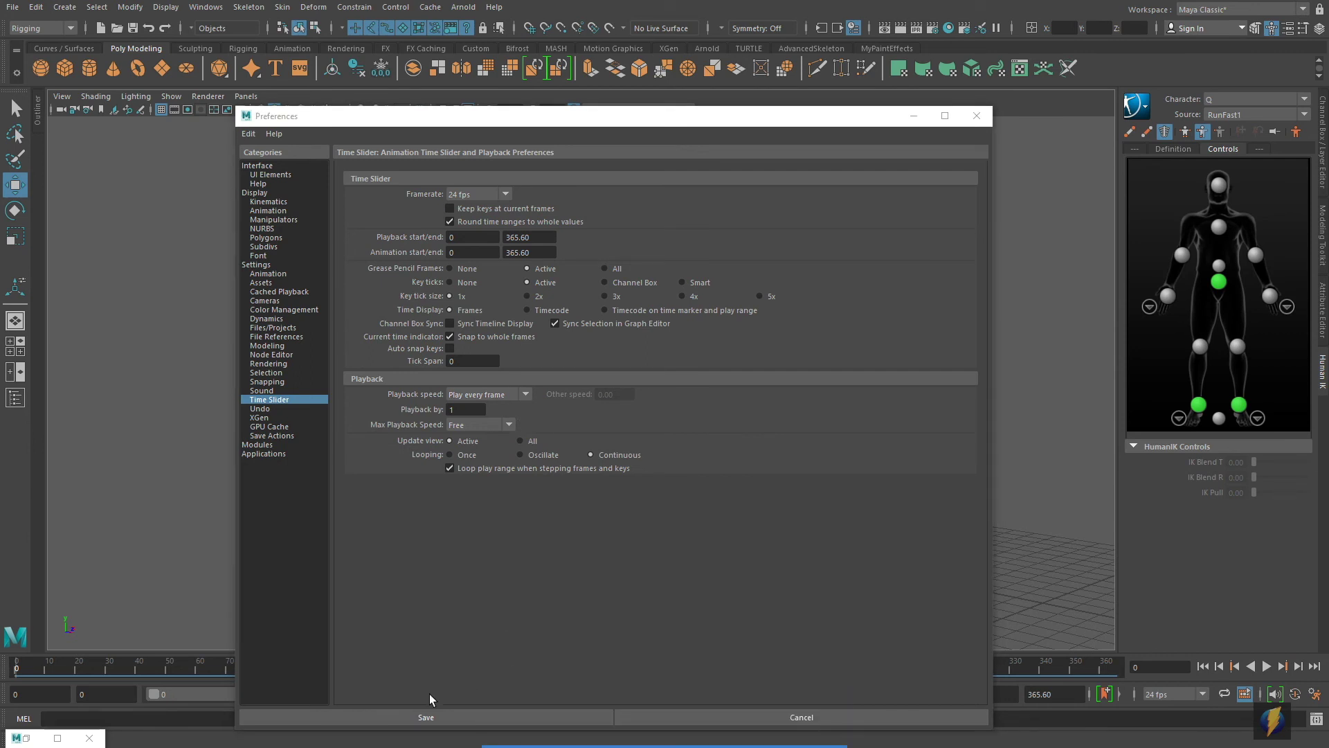
pyautogui.click(393, 718)
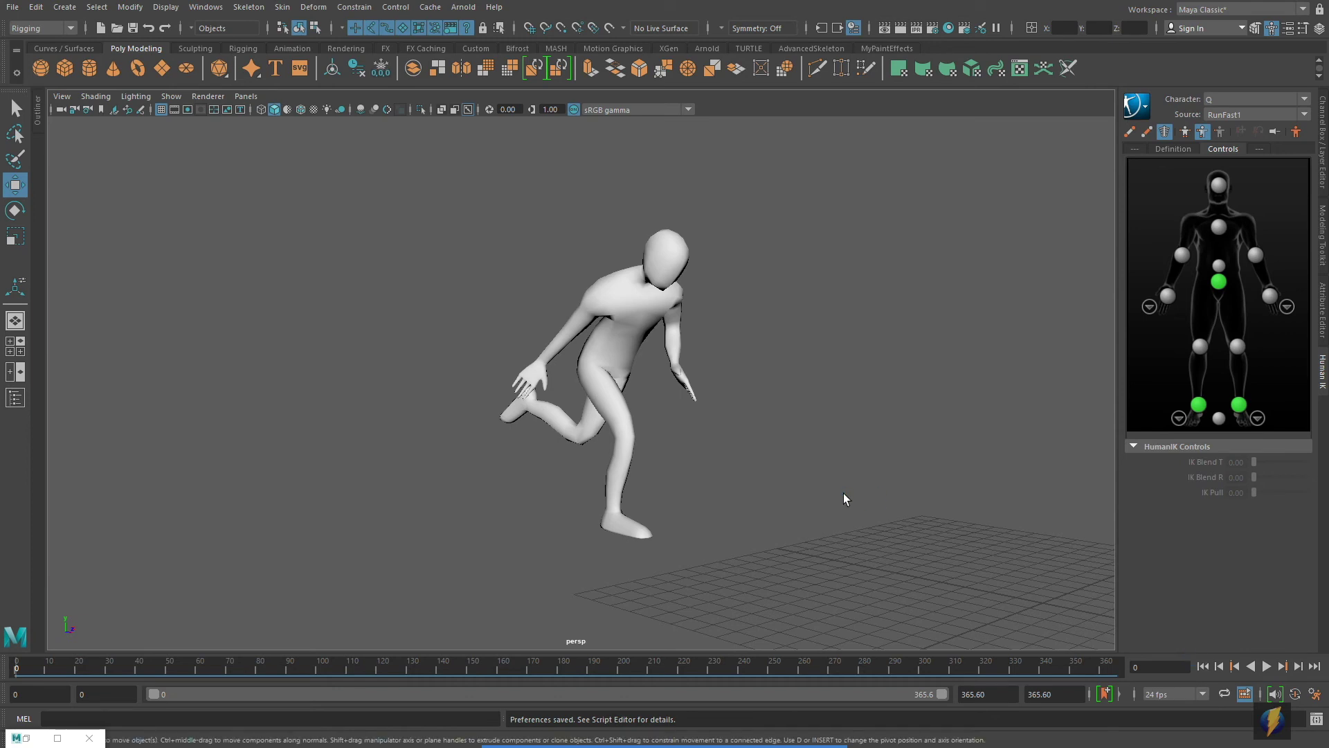
# Preview the RunFast1 run twice, rewind the mannequin to frame 0, and reopen playback preferences.
pyautogui.keyDown('alt'); pyautogui.moveTo(895, 459); pyautogui.dragTo(673, 448); pyautogui.keyUp('alt')
pyautogui.keyDown('alt'); pyautogui.moveTo(673, 448); pyautogui.dragTo(499, 380, button='right'); pyautogui.keyUp('alt')
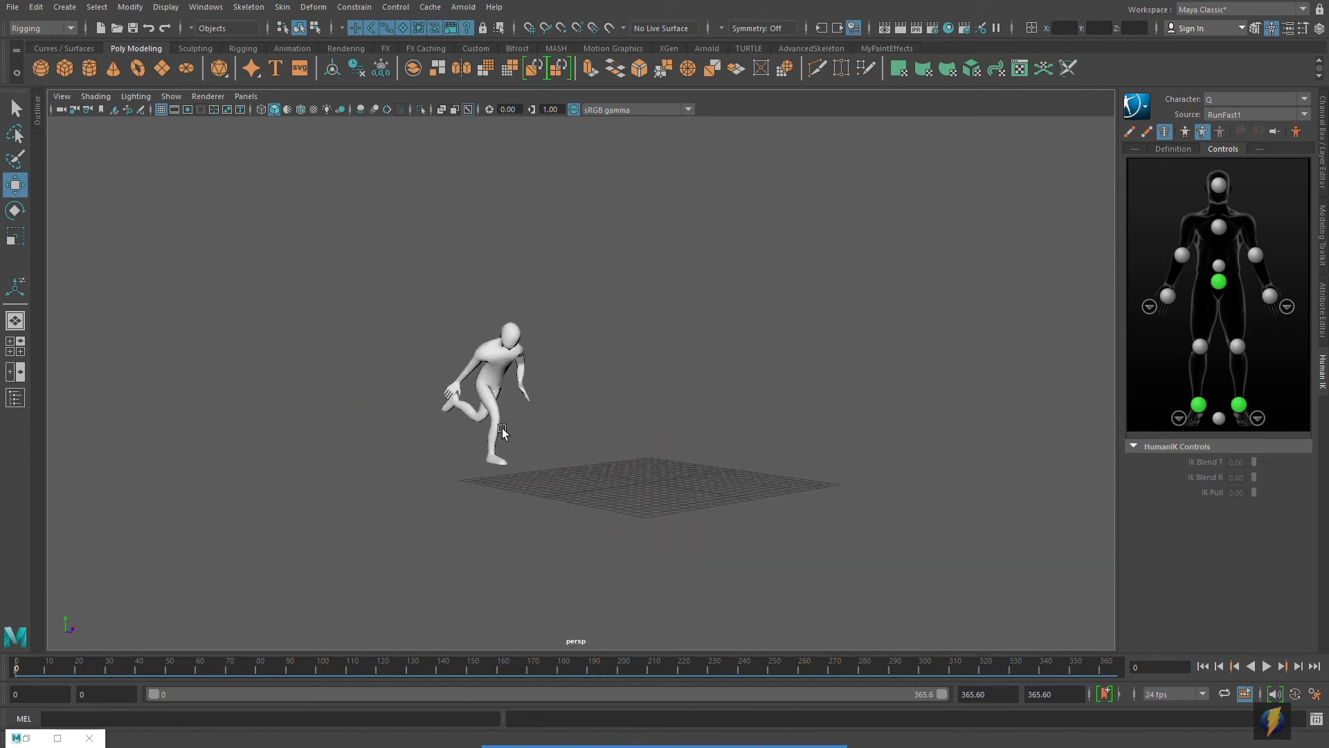
pyautogui.keyDown('alt'); pyautogui.moveTo(499, 380); pyautogui.dragTo(562, 436); pyautogui.keyUp('alt')
pyautogui.keyDown('alt'); pyautogui.moveTo(560, 434); pyautogui.dragTo(860, 383, button='middle'); pyautogui.keyUp('alt')
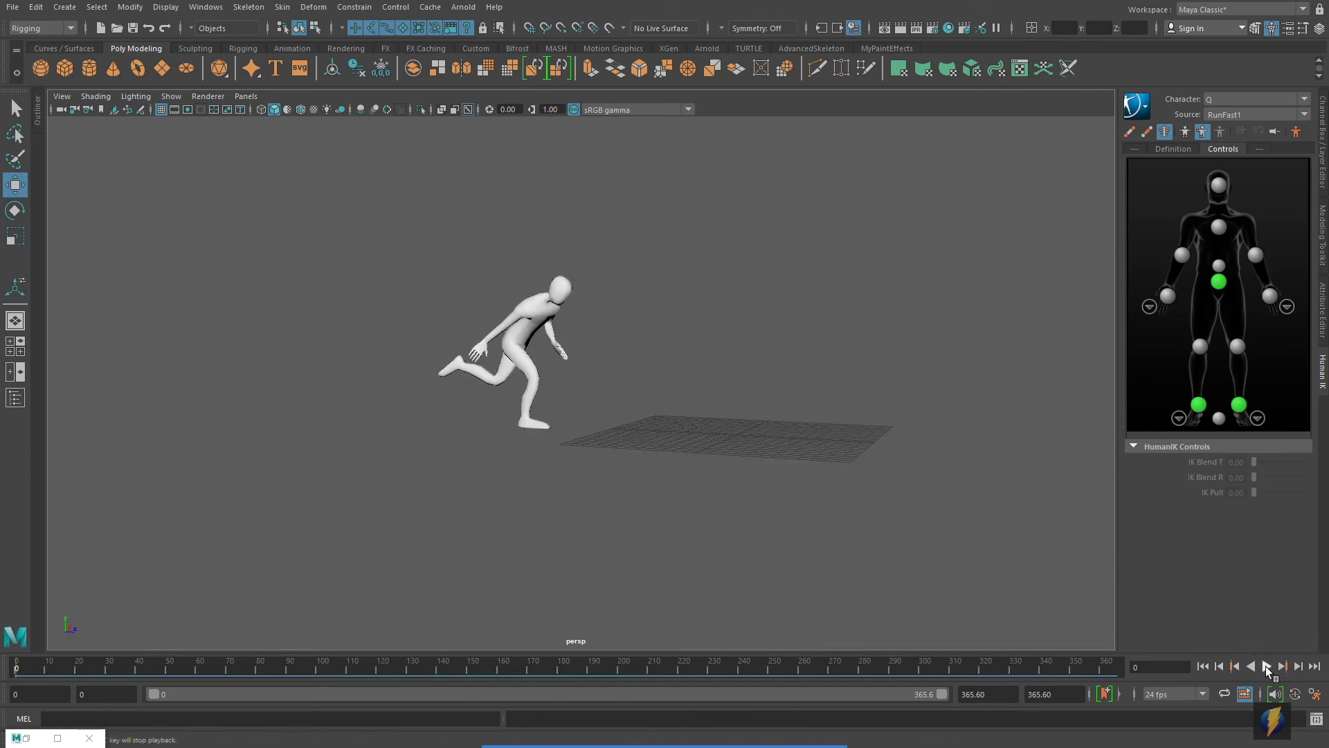
pyautogui.click(1267, 666)
pyautogui.click(1267, 666)
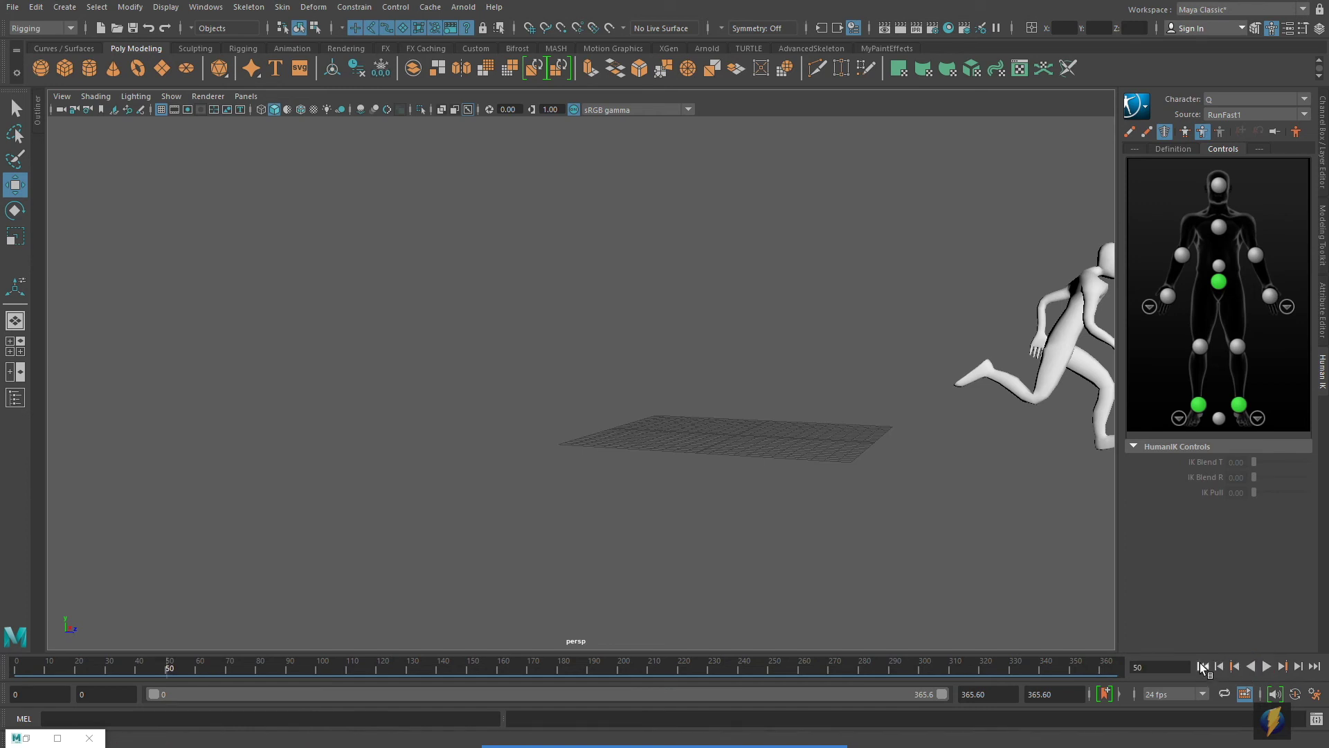
pyautogui.click(1203, 666)
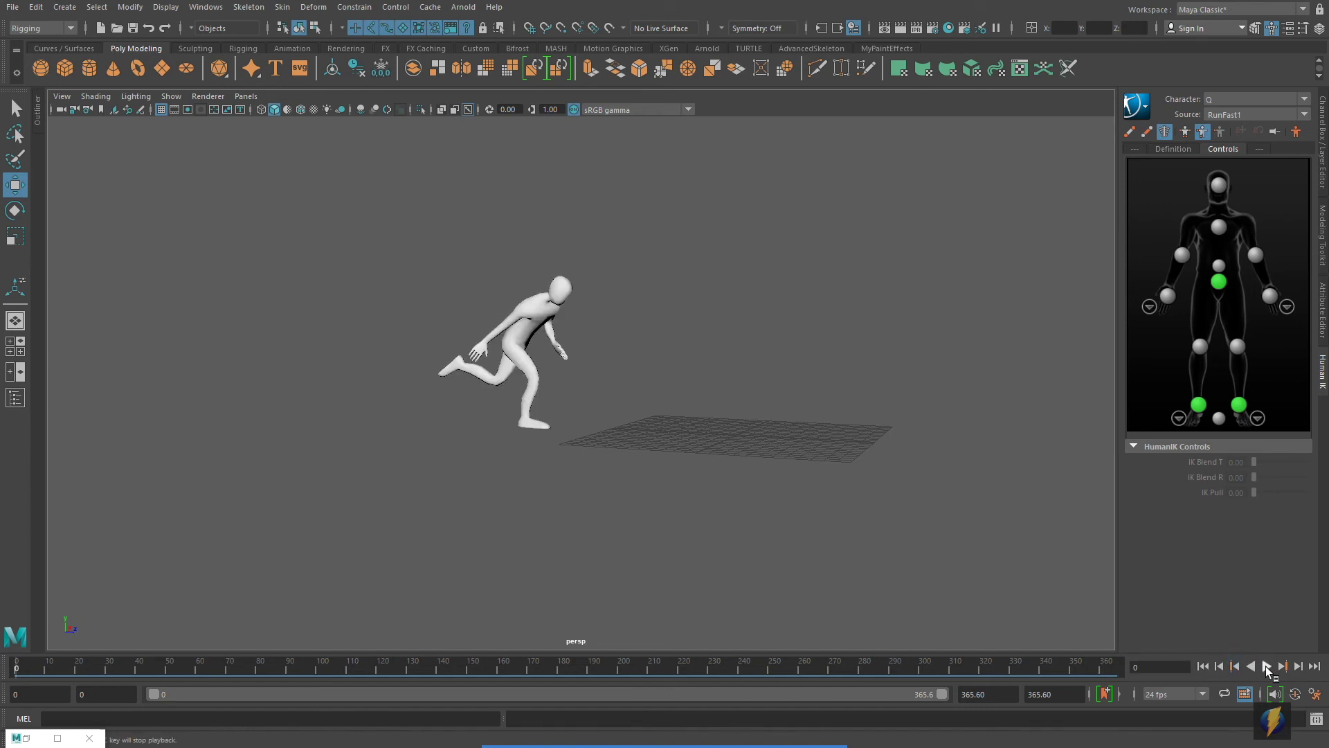
pyautogui.click(1268, 666)
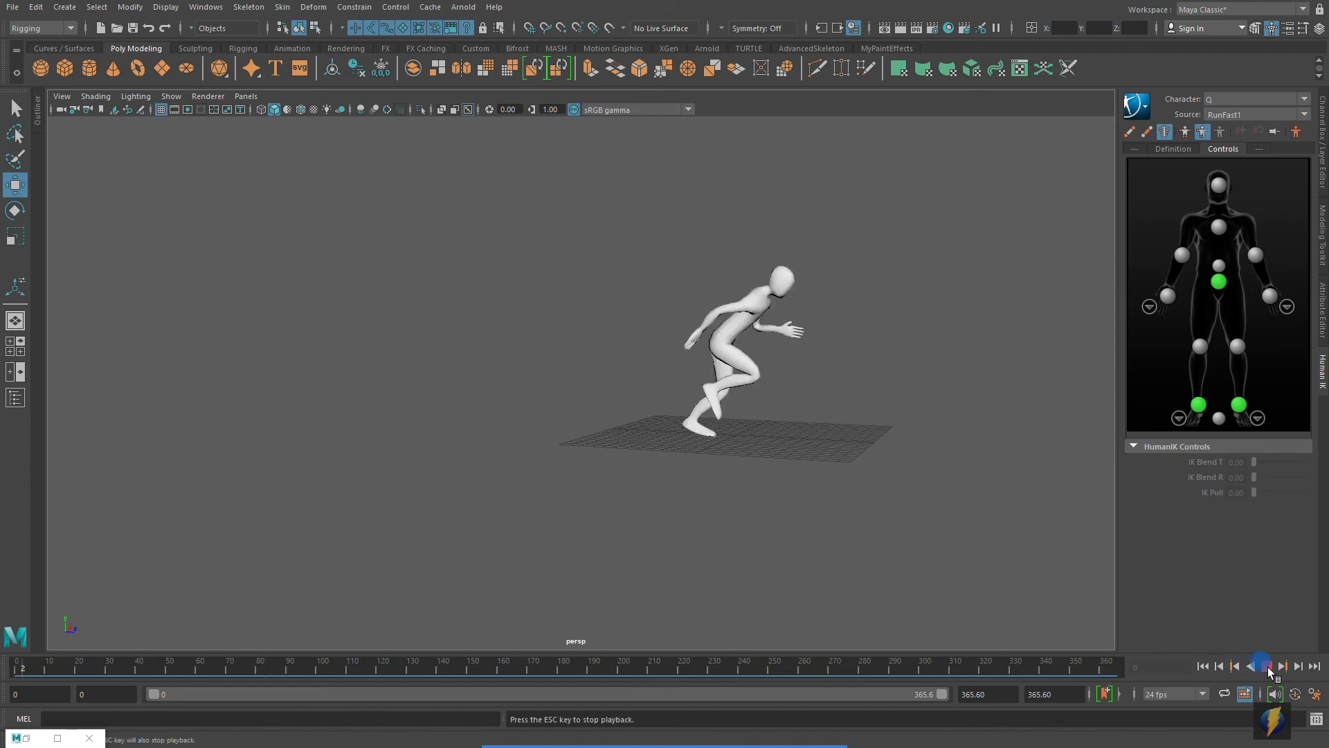
pyautogui.click(1267, 666)
pyautogui.click(1203, 666)
pyautogui.keyDown('alt'); pyautogui.moveTo(935, 528); pyautogui.dragTo(931, 537); pyautogui.keyUp('alt')
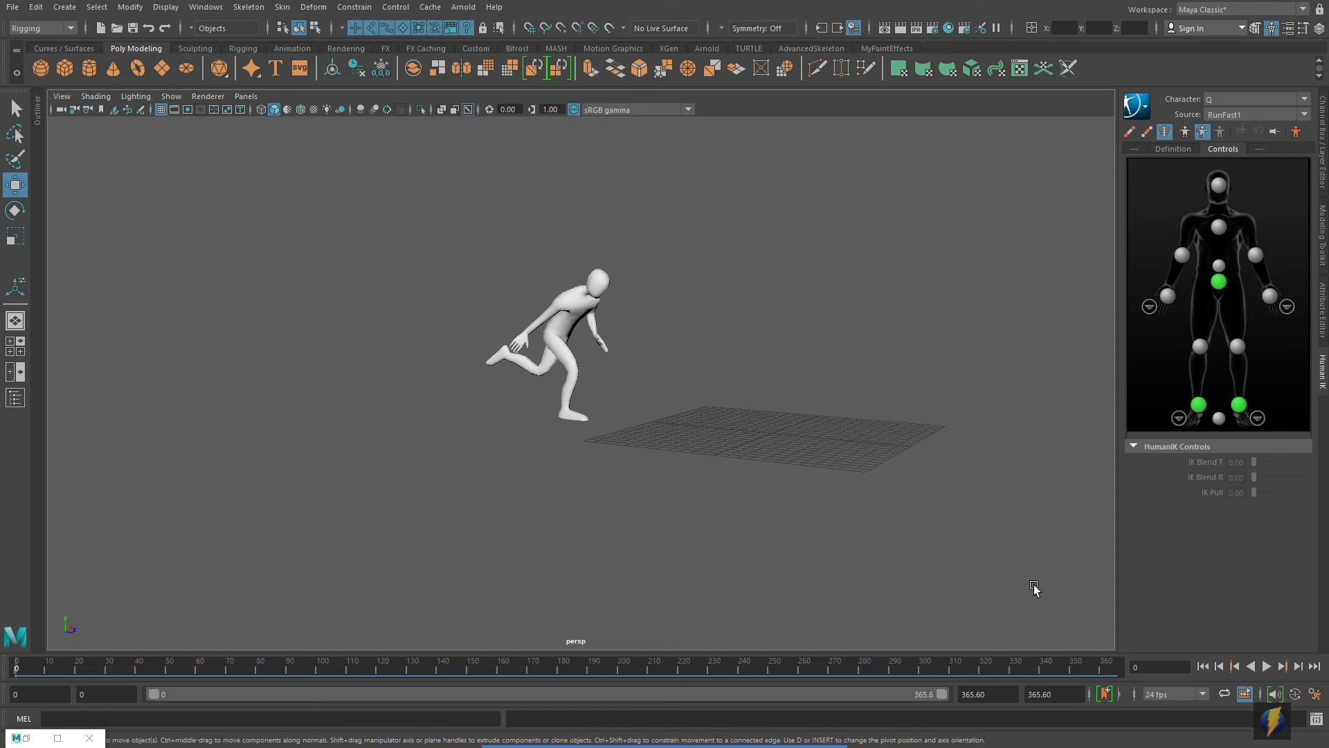
pyautogui.click(1315, 694)
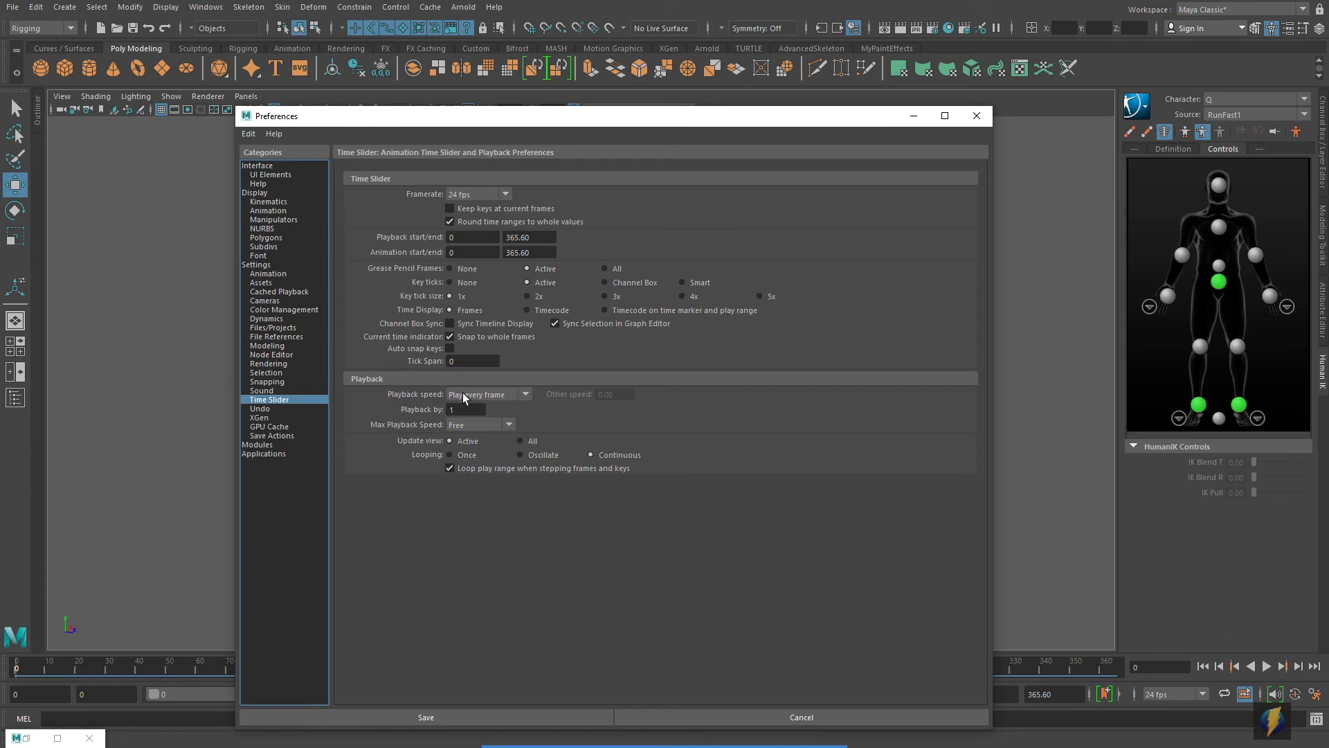
# Choose 24 fps x 1 as the Time Slider playback speed and save the preferences.
pyautogui.click(526, 394)
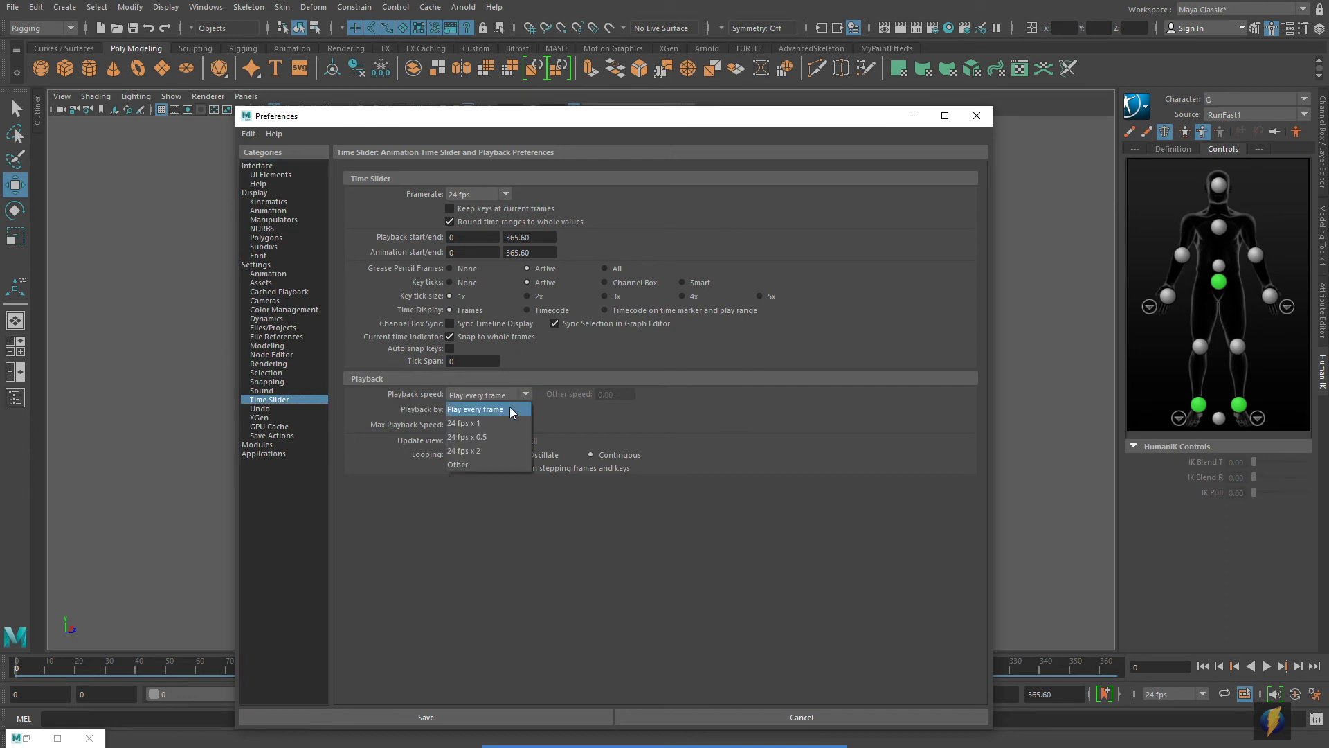
pyautogui.click(483, 422)
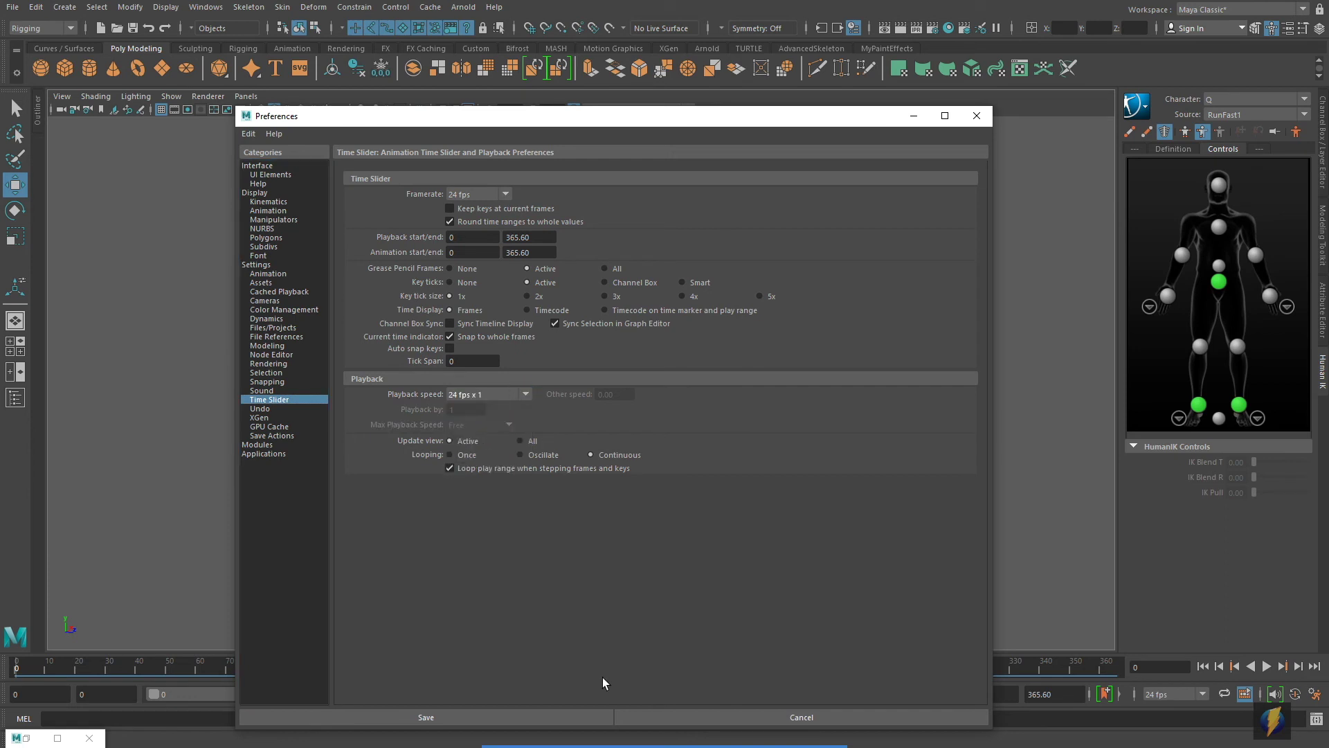
pyautogui.click(399, 718)
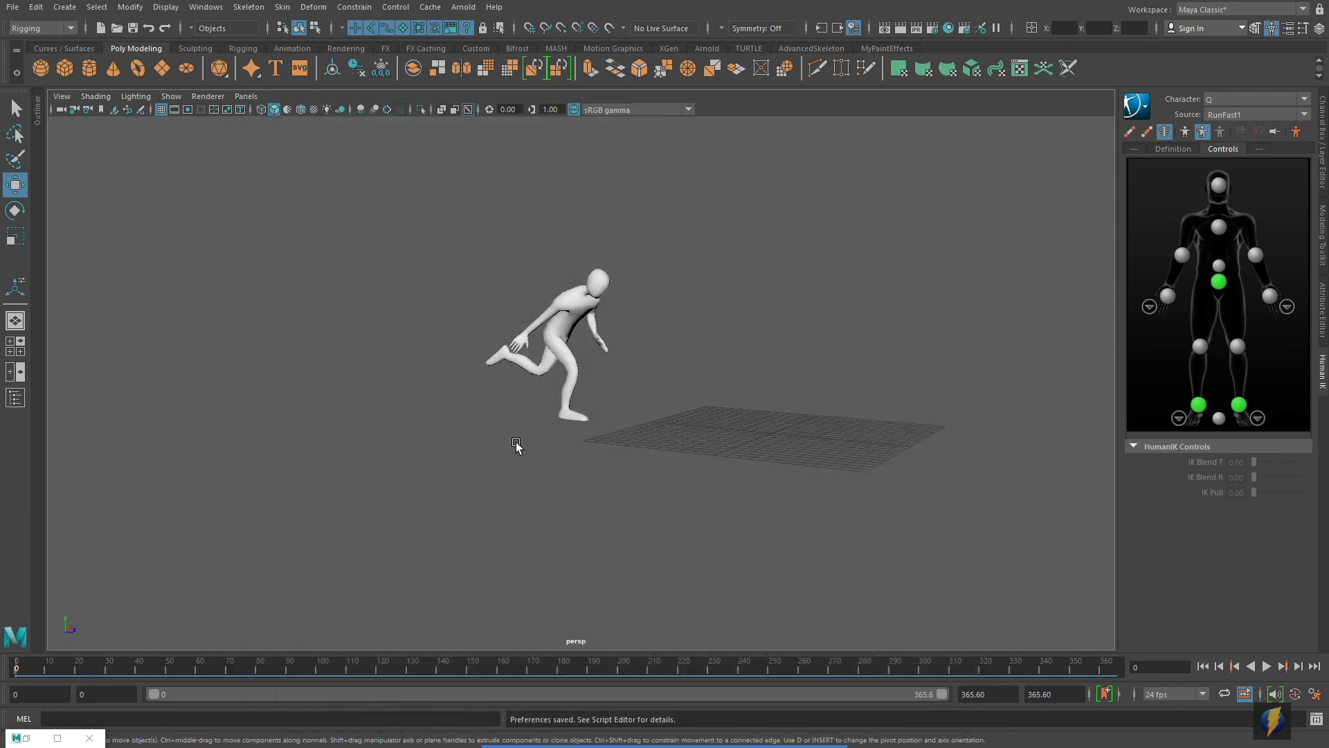
# Show all object types in the viewport, zoom in on the mannequin, and select its HumanIK rig.
pyautogui.scroll(5, 1008, 430)
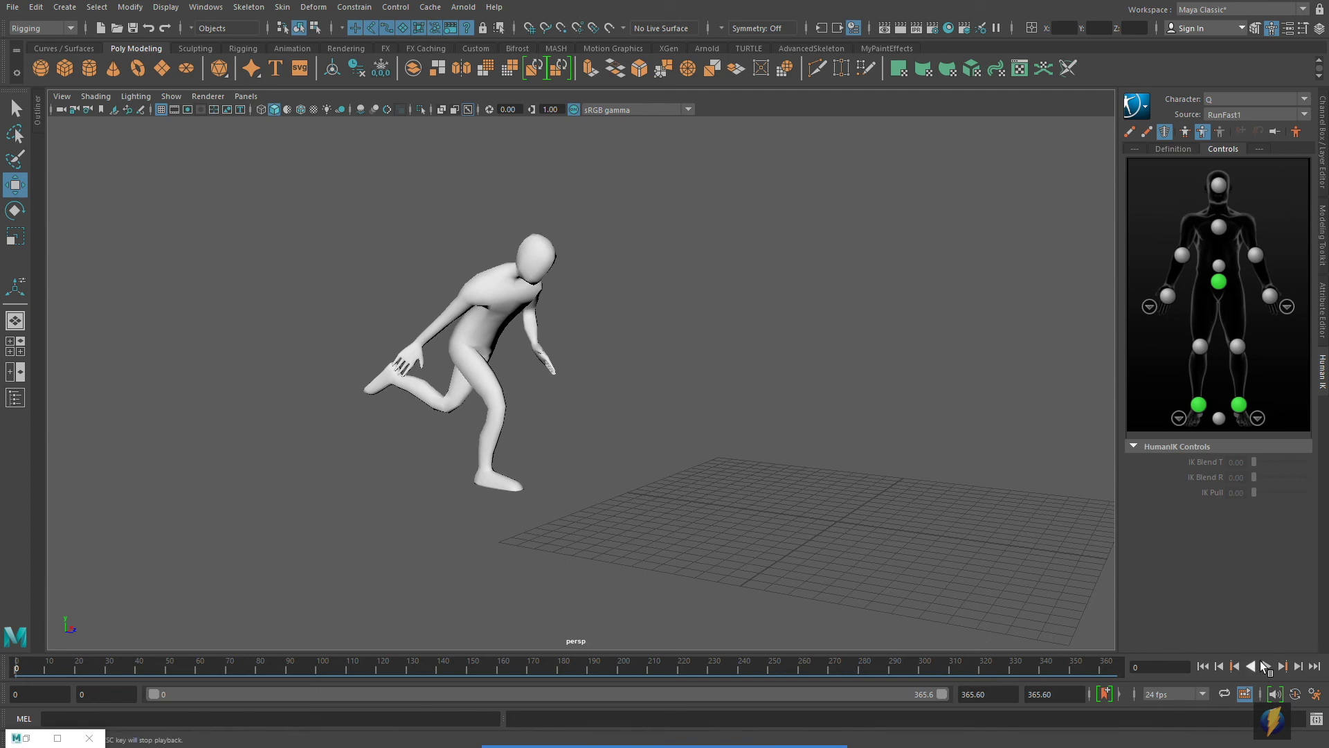
pyautogui.keyDown('alt'); pyautogui.moveTo(844, 384); pyautogui.dragTo(801, 376, button='middle'); pyautogui.keyUp('alt')
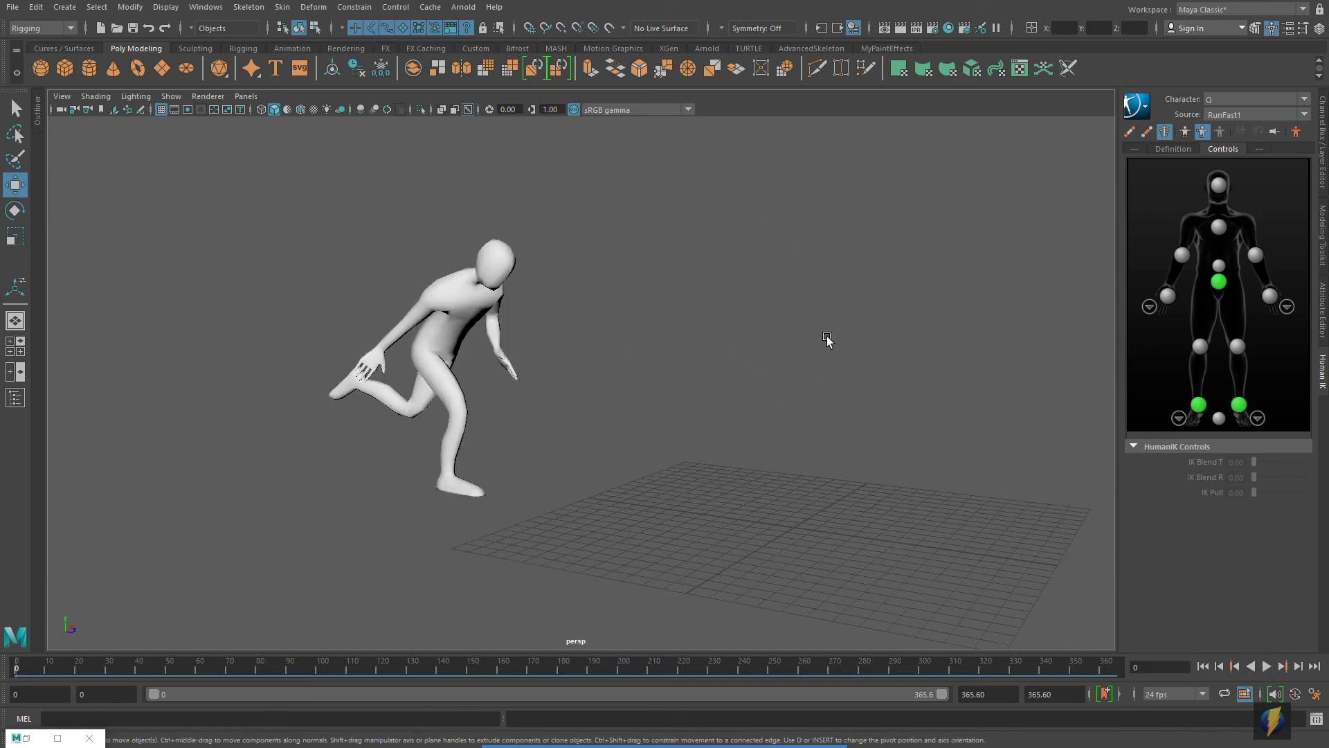
pyautogui.click(171, 97)
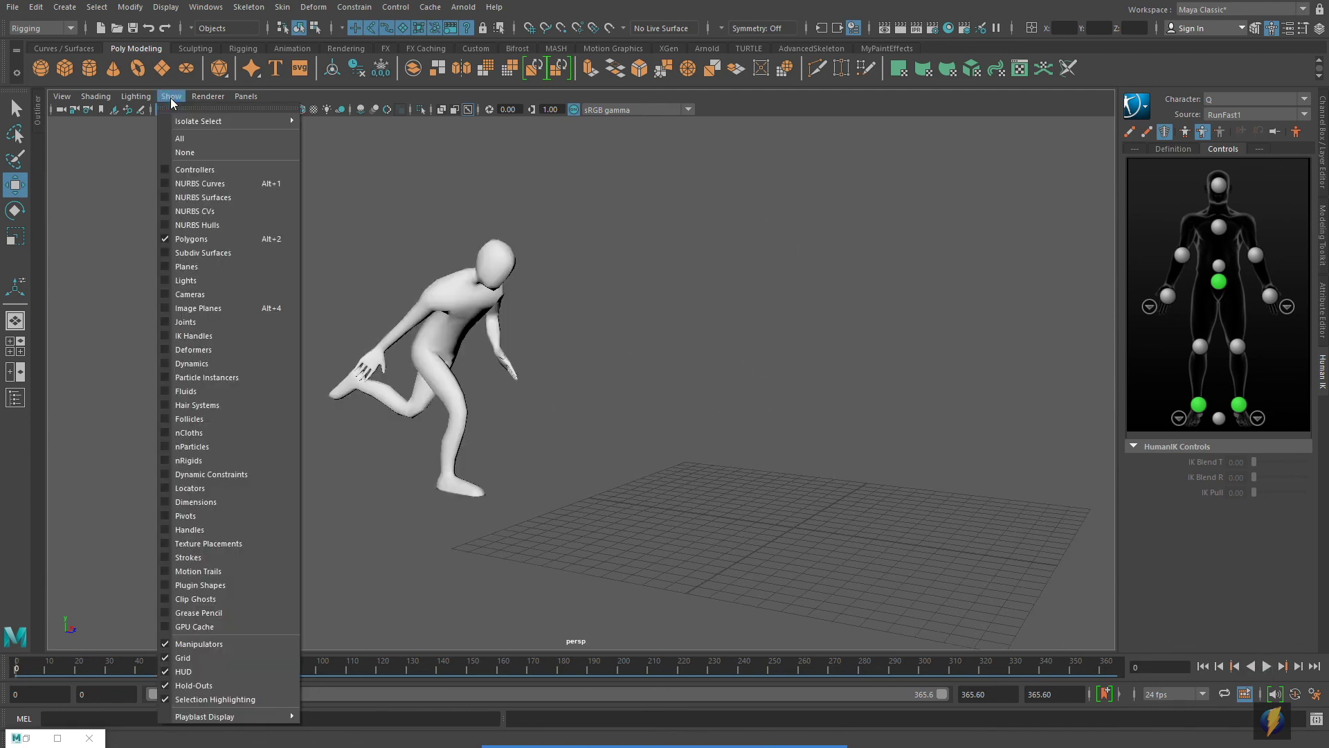
pyautogui.click(189, 142)
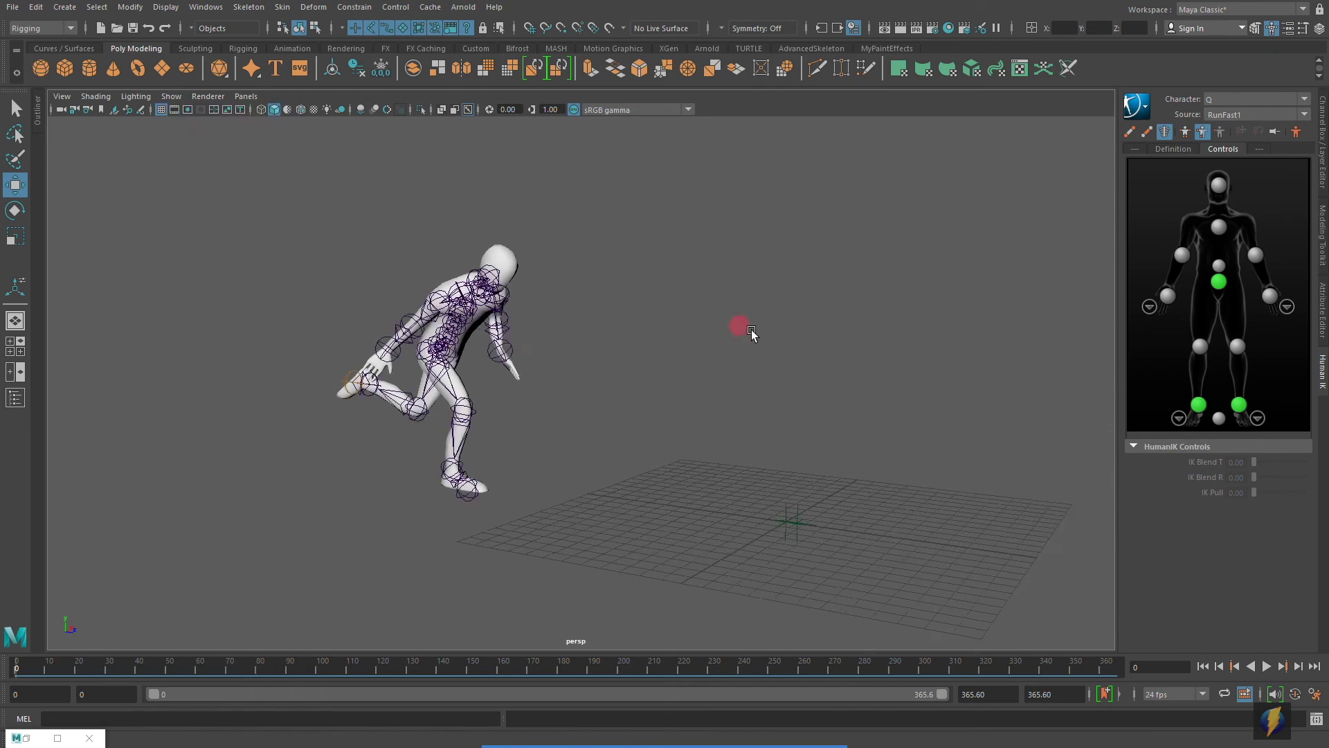
pyautogui.scroll(-10, 746, 339)
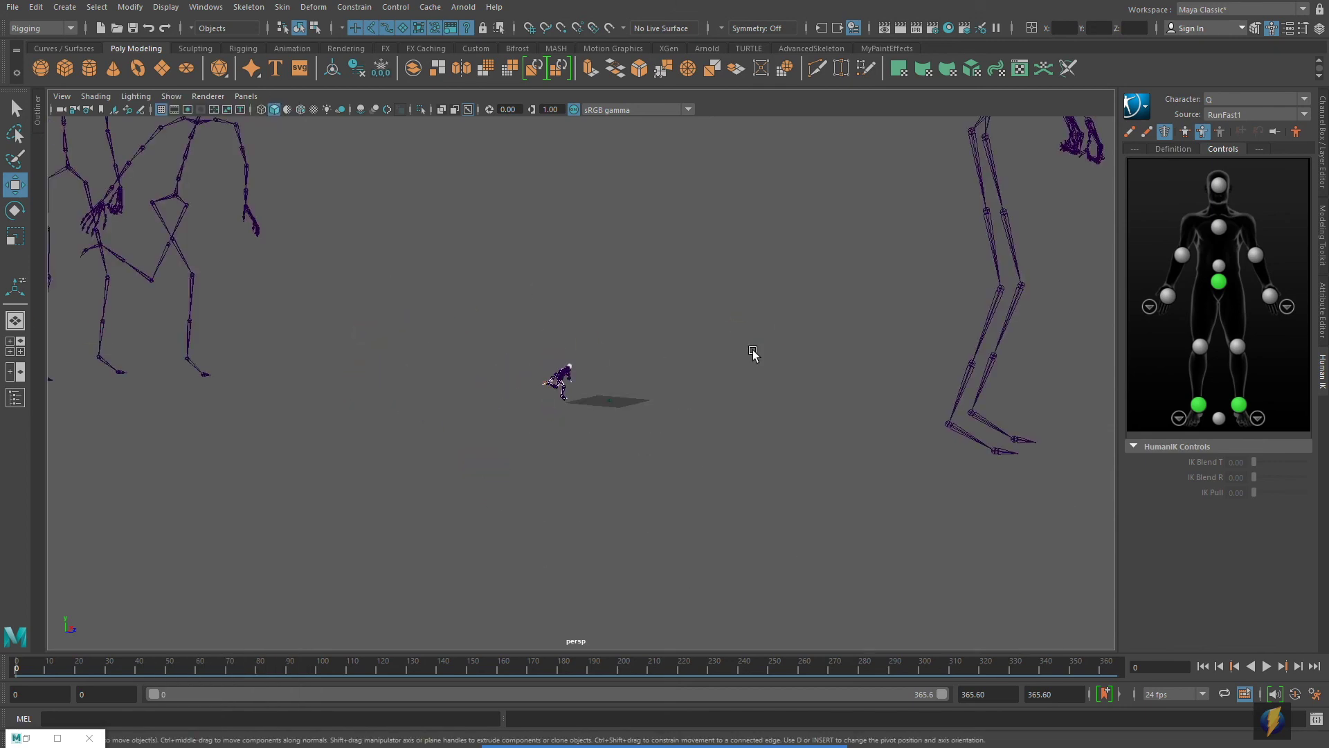
pyautogui.keyDown('alt'); pyautogui.moveTo(754, 353); pyautogui.dragTo(273, 344, button='right'); pyautogui.keyUp('alt')
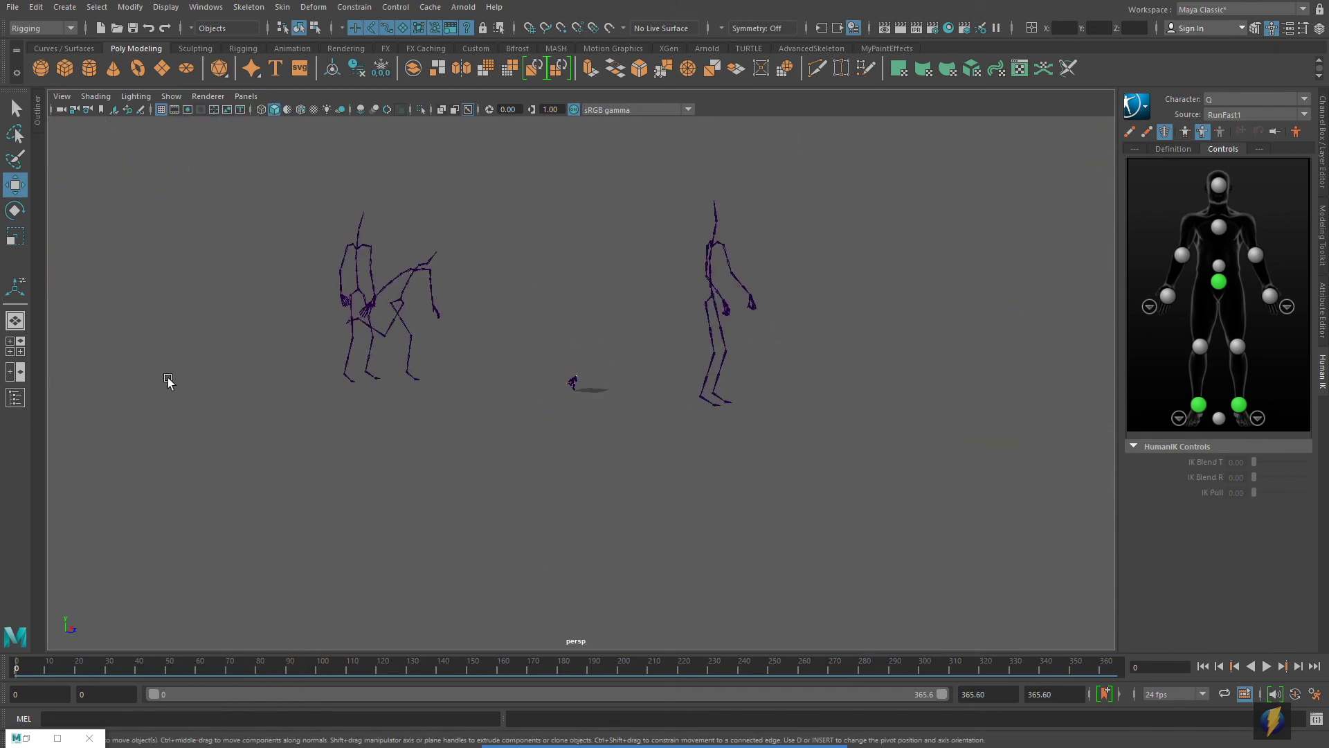
pyautogui.keyDown('alt'); pyautogui.moveTo(169, 380); pyautogui.dragTo(779, 435, button='right'); pyautogui.keyUp('alt')
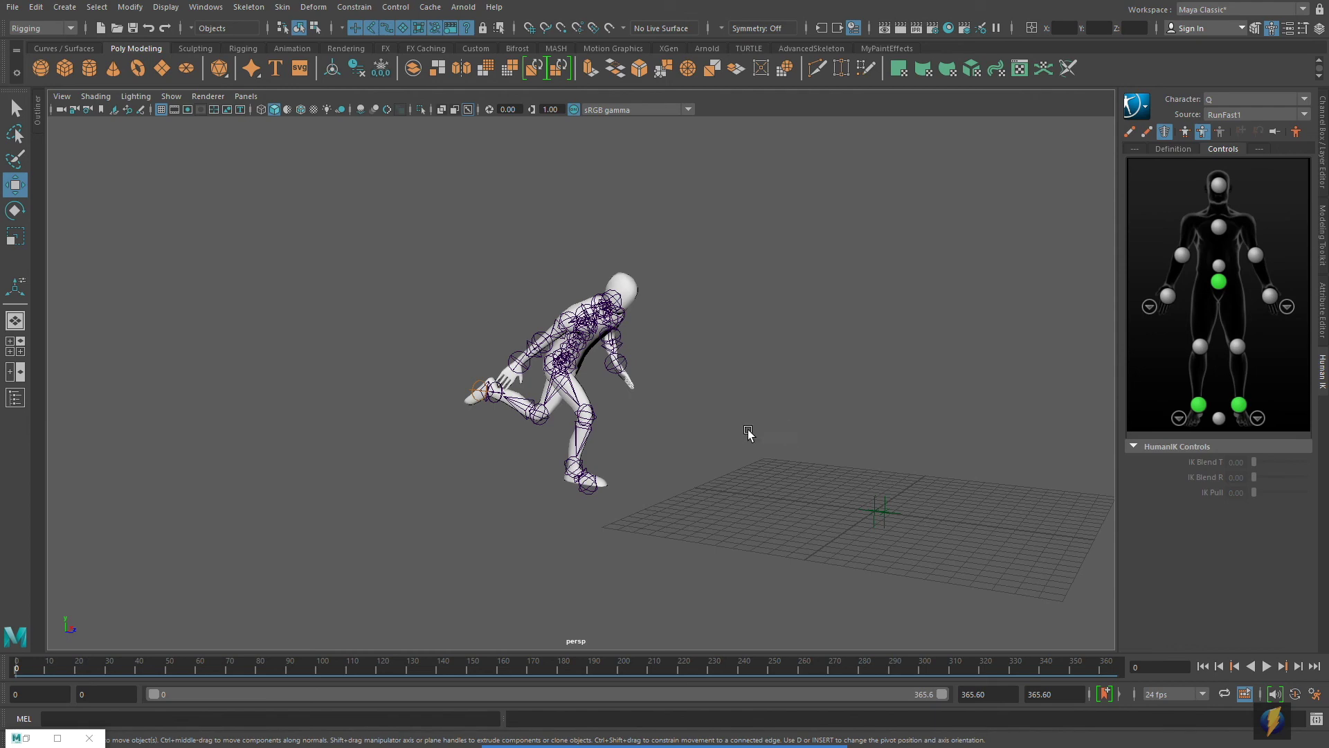
pyautogui.keyDown('alt'); pyautogui.moveTo(430, 436); pyautogui.dragTo(1106, 428, button='right'); pyautogui.keyUp('alt')
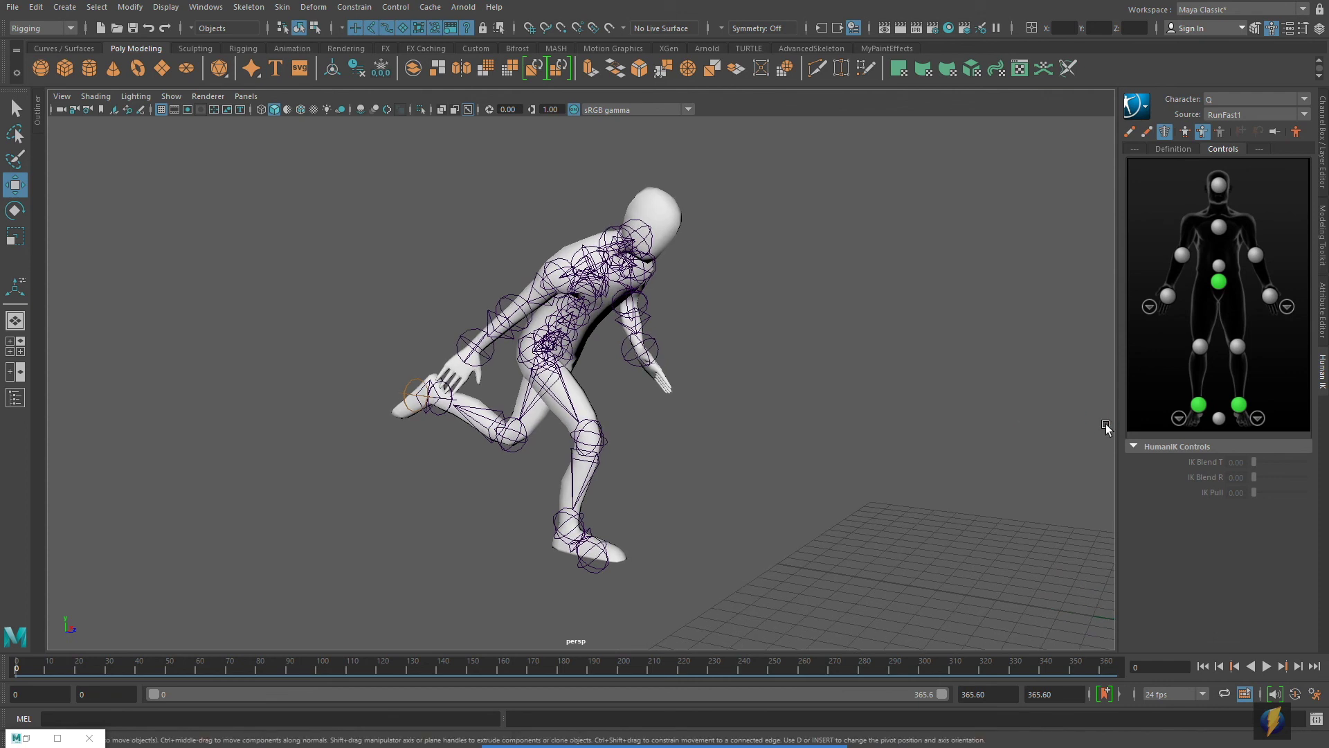
pyautogui.click(576, 345)
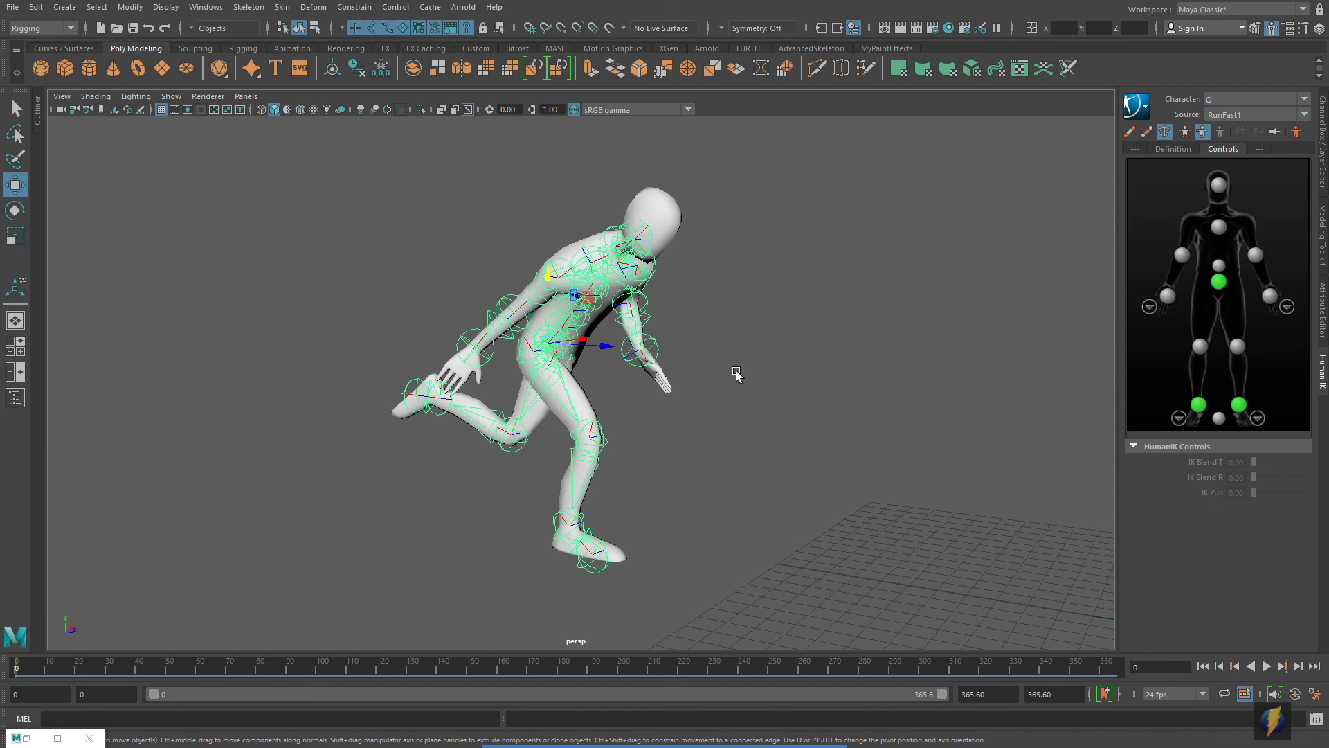
pyautogui.keyDown('alt'); pyautogui.moveTo(792, 388); pyautogui.dragTo(423, 400, button='right'); pyautogui.keyUp('alt')
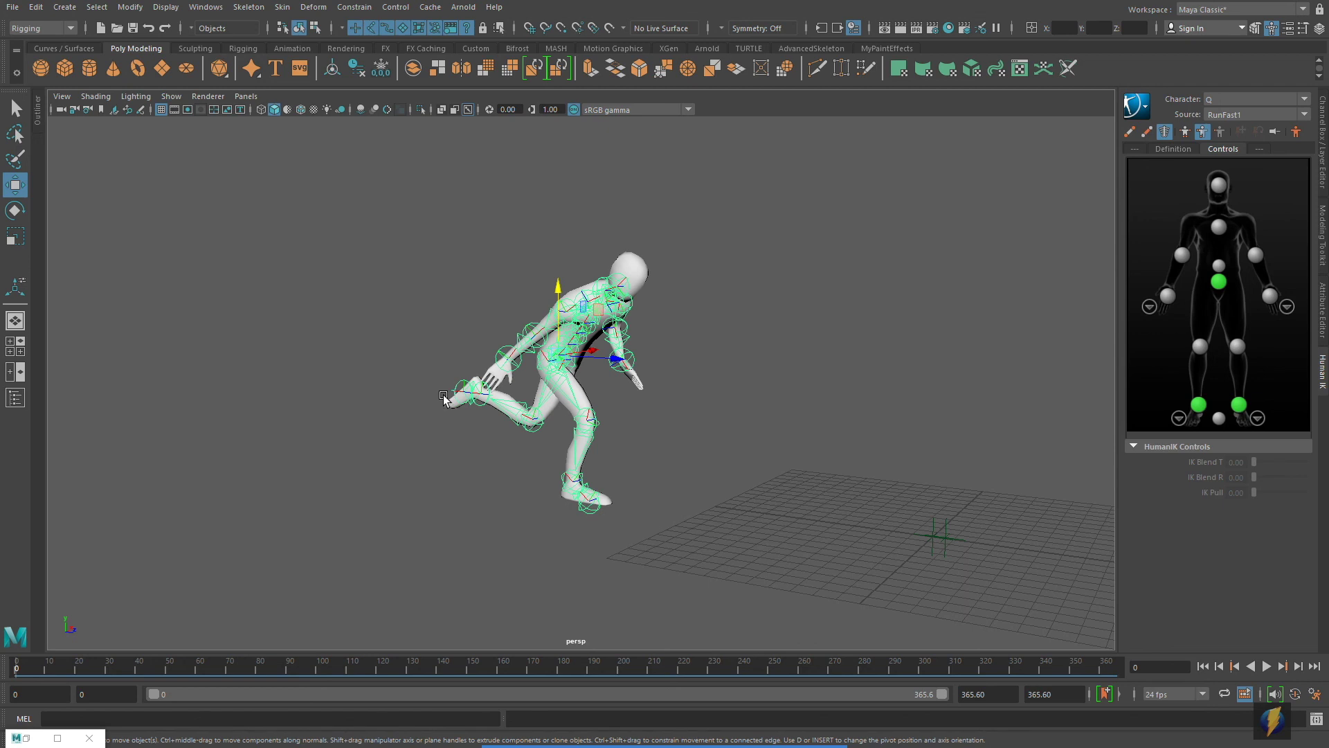
# Switch the mannequin's HumanIK source back to Control Rig.
pyautogui.click(706, 722)
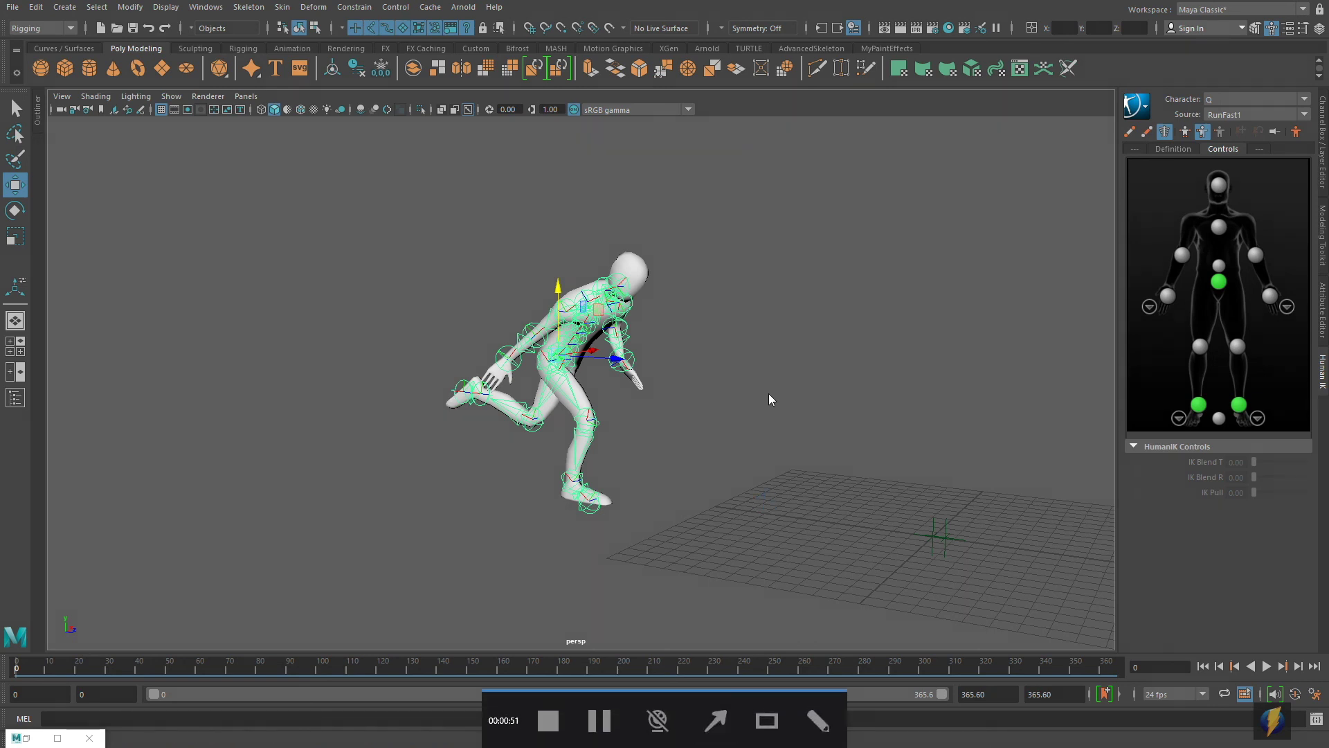
pyautogui.moveTo(713, 463)
pyautogui.mouseDown()
pyautogui.moveTo(1037, 261)
pyautogui.moveTo(1118, 163)
pyautogui.moveTo(1212, 125)
pyautogui.mouseUp()
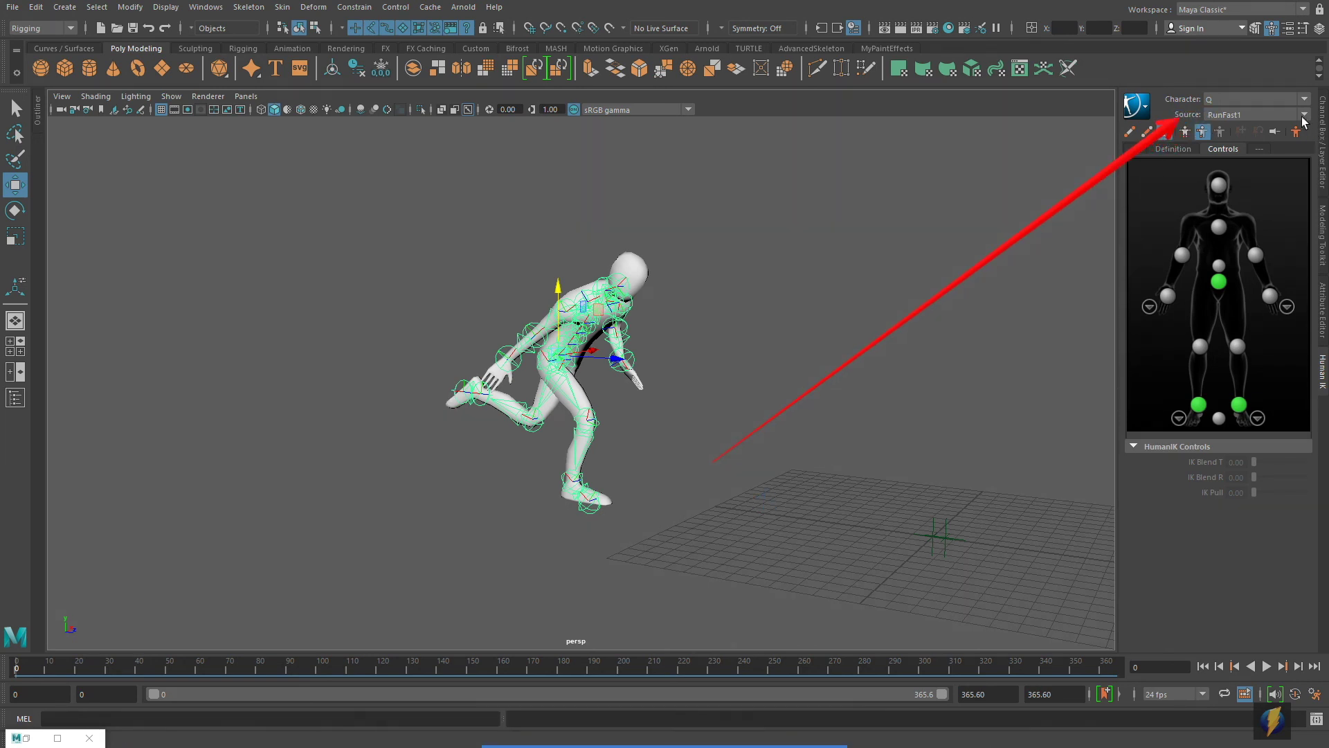
pyautogui.click(1304, 116)
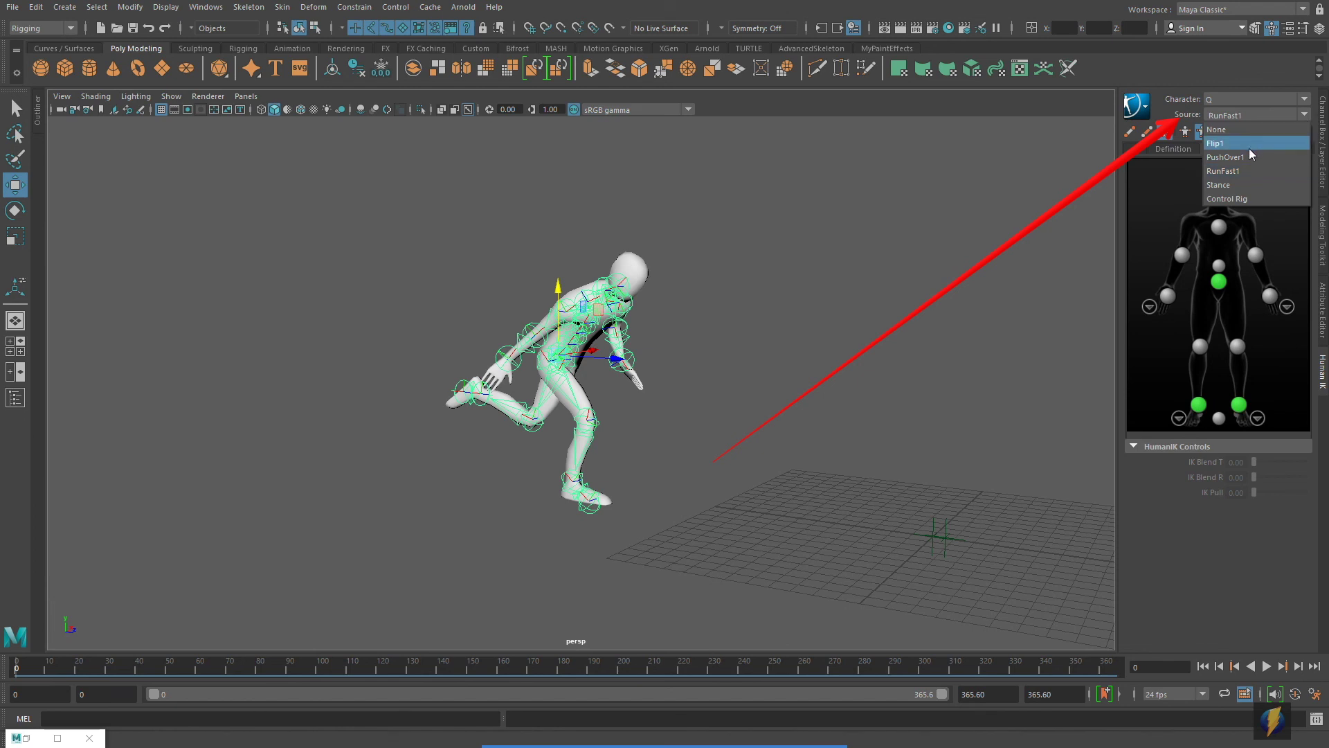
pyautogui.click(1256, 198)
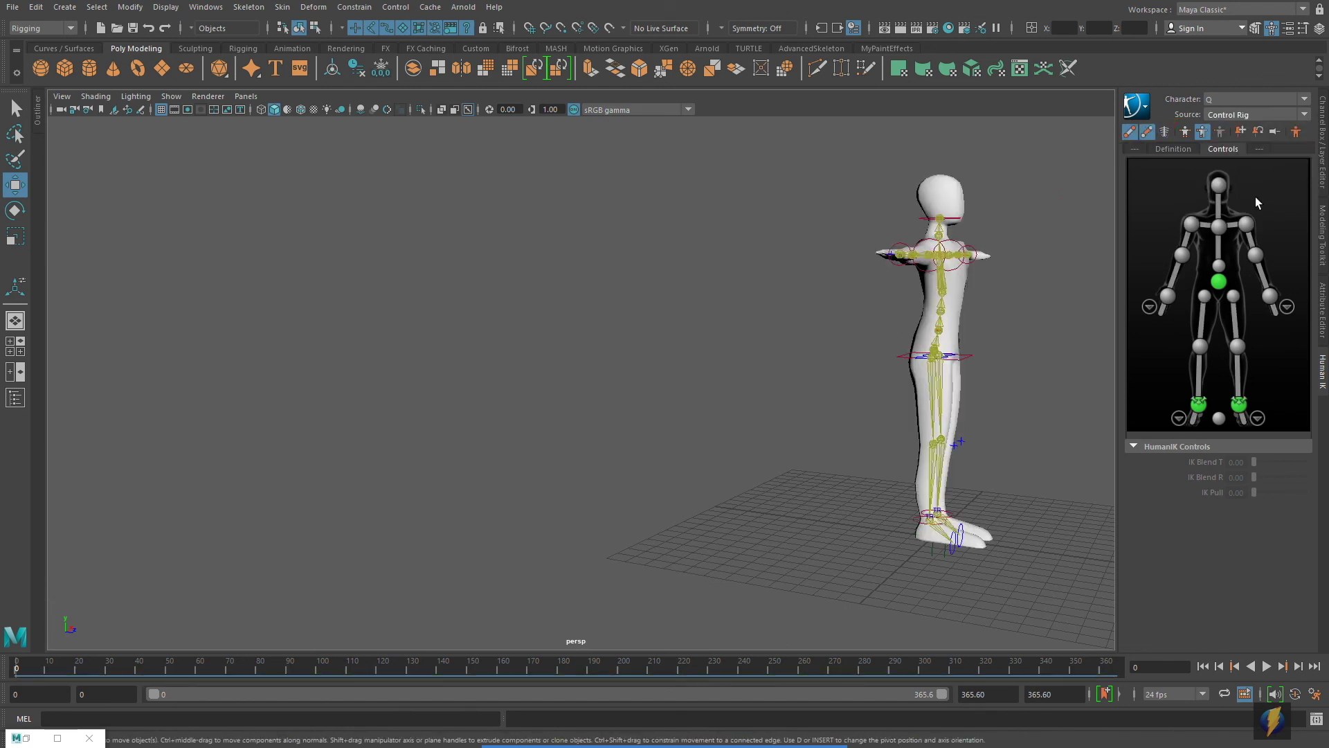
# From the front view, test-move the hips control, undo it, then select the shoulder control.
pyautogui.keyDown('alt'); pyautogui.moveTo(887, 409); pyautogui.dragTo(585, 364); pyautogui.keyUp('alt')
pyautogui.click(650, 399)
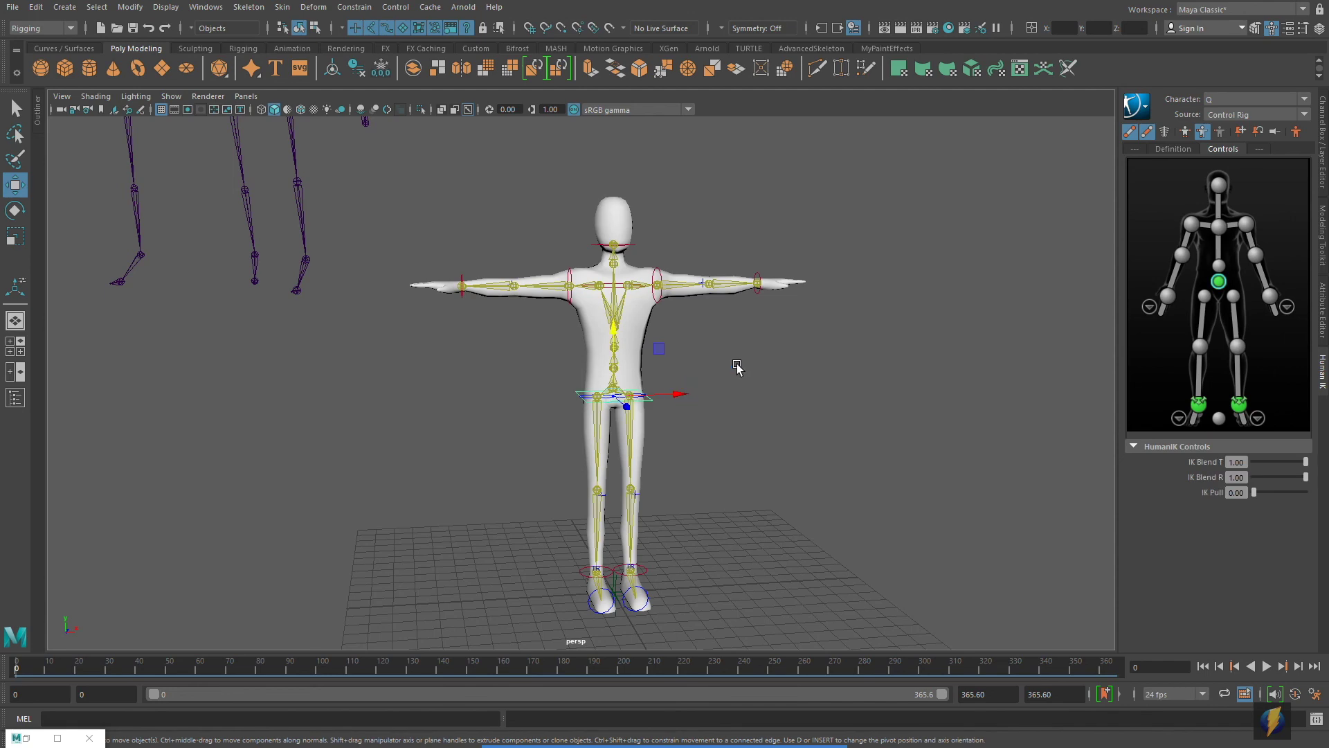
pyautogui.moveTo(646, 350); pyautogui.dragTo(665, 389, button='middle')
pyautogui.hotkey('ctrl', 'z')
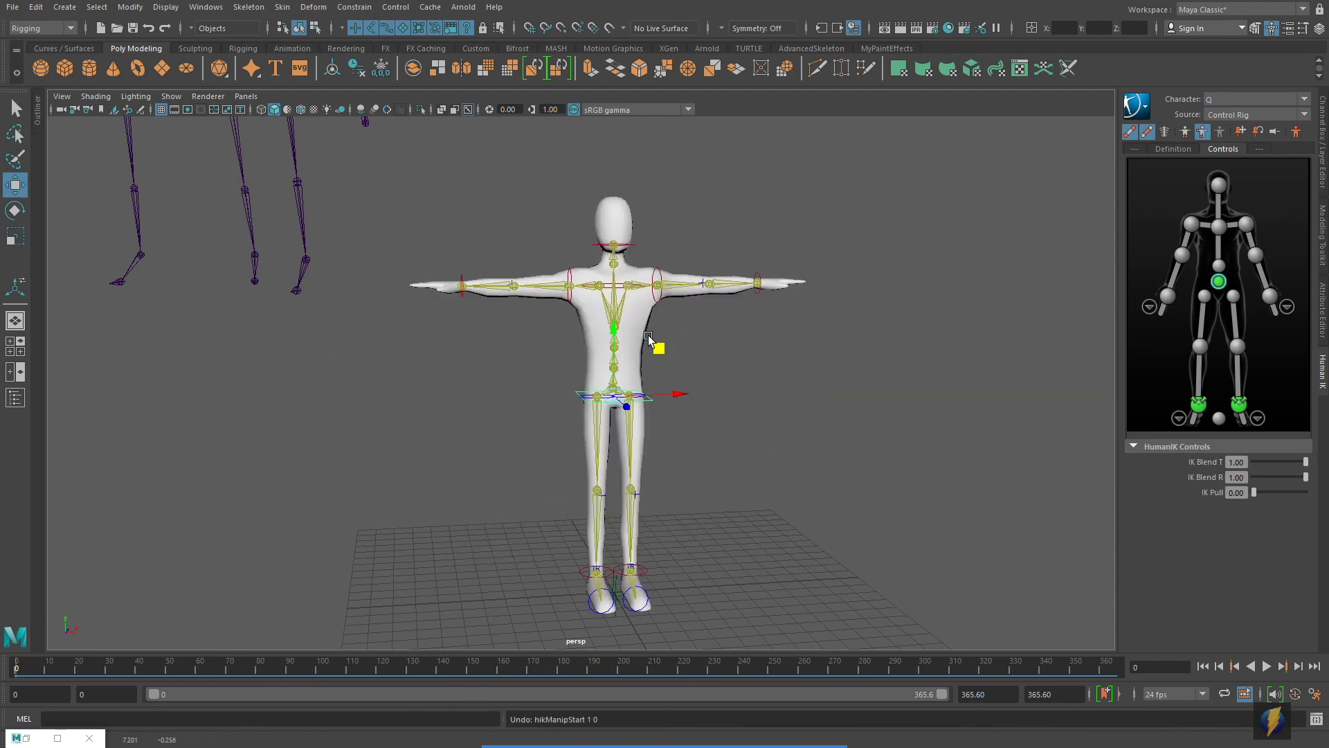
pyautogui.click(576, 278)
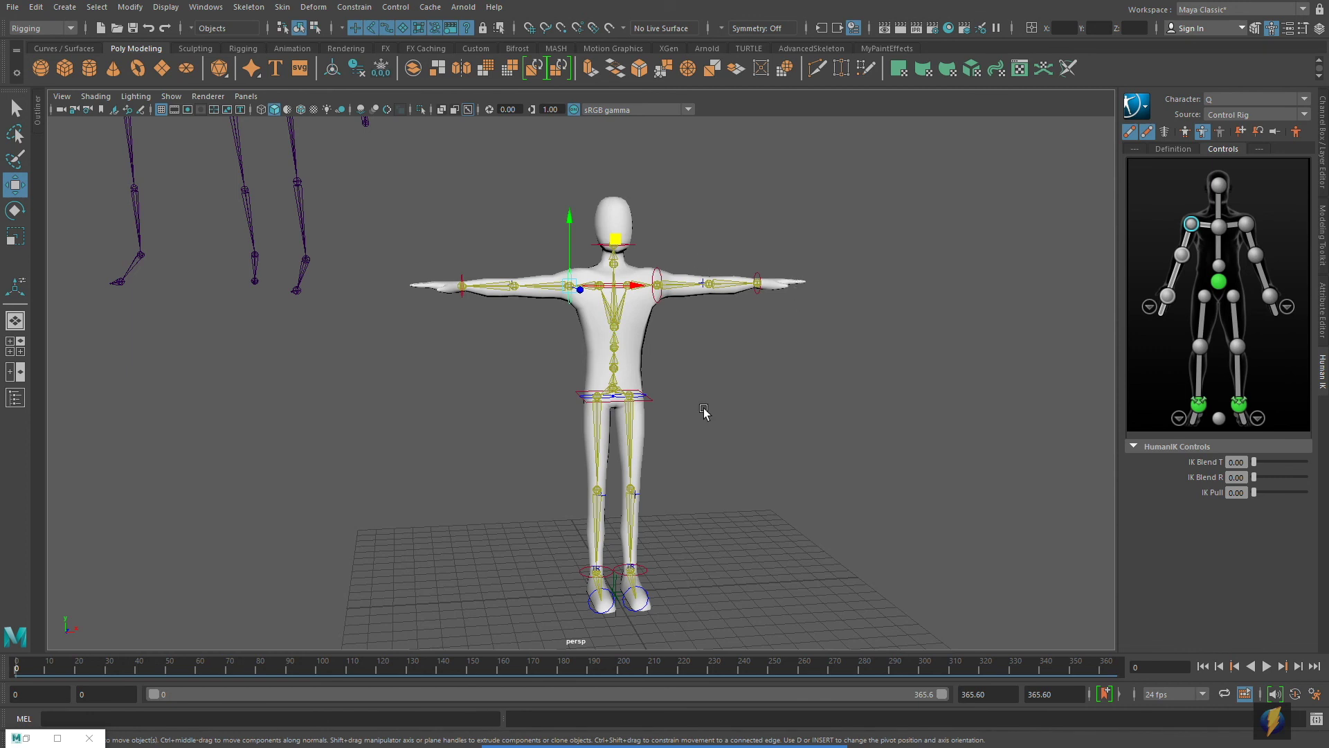
pyautogui.click(1302, 114)
# Switch the HumanIK source to Flip1 and show only polygon meshes in the viewport.
pyautogui.click(1274, 136)
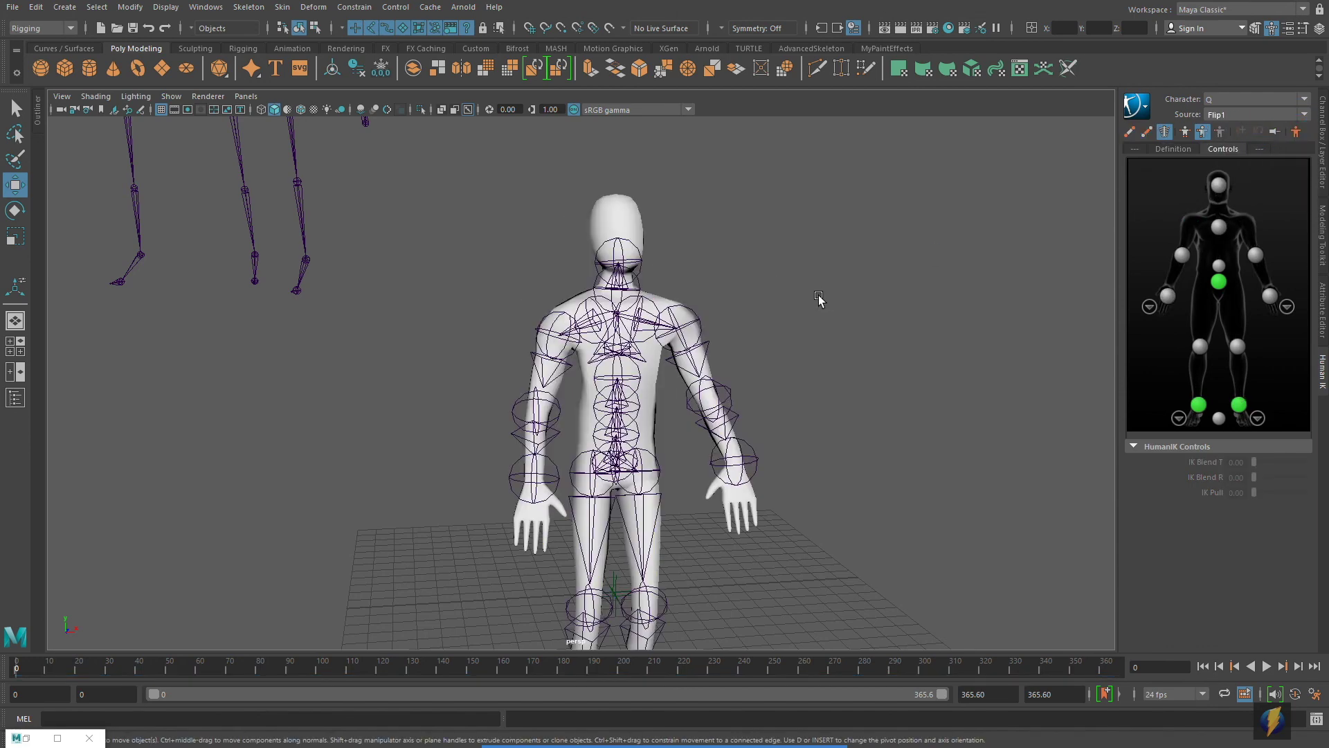
pyautogui.keyDown('alt'); pyautogui.moveTo(819, 299); pyautogui.dragTo(124, 160); pyautogui.keyUp('alt')
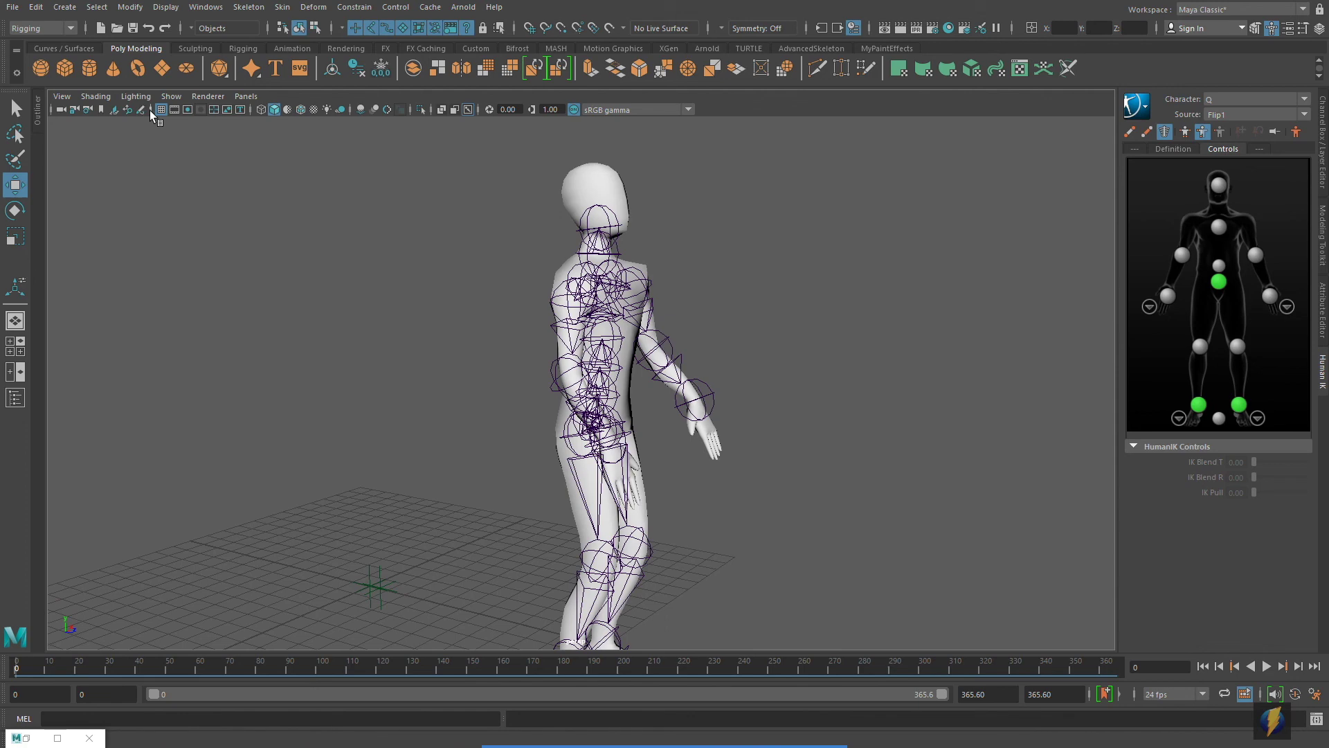
pyautogui.click(171, 96)
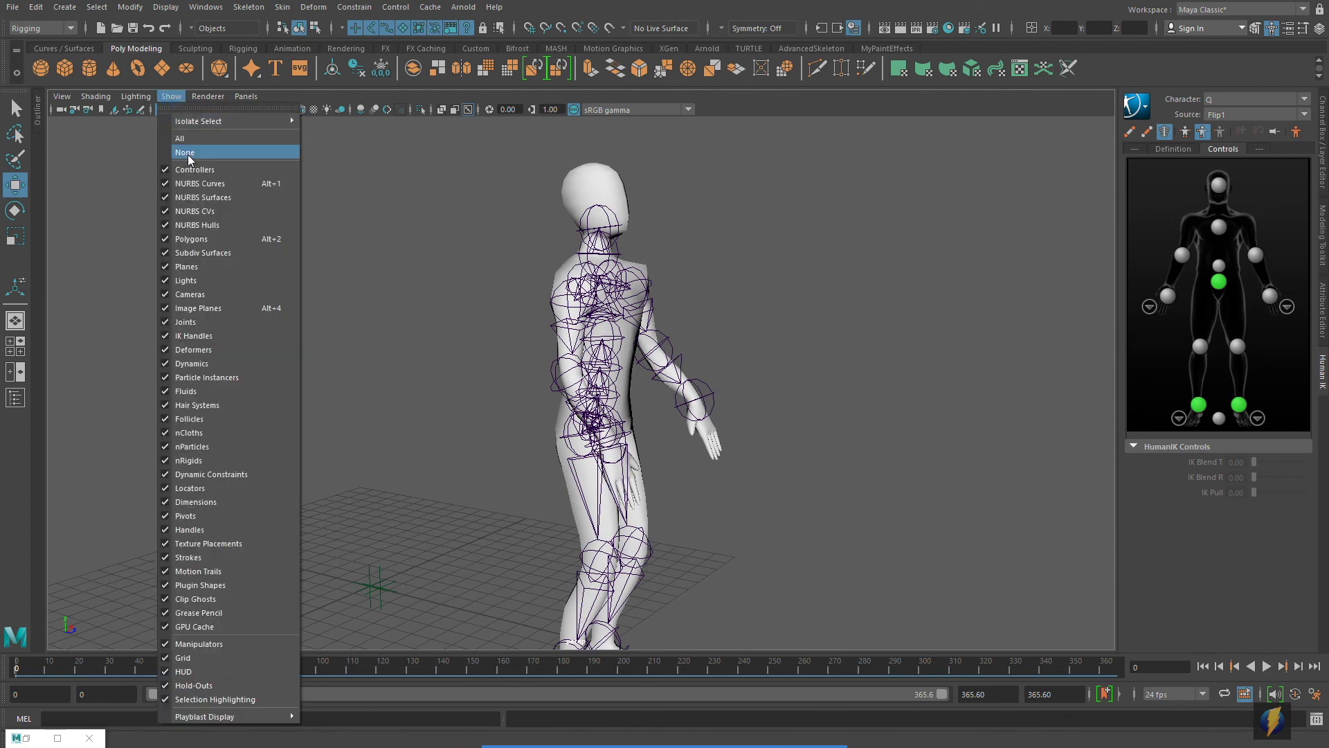
pyautogui.click(189, 152)
pyautogui.click(171, 96)
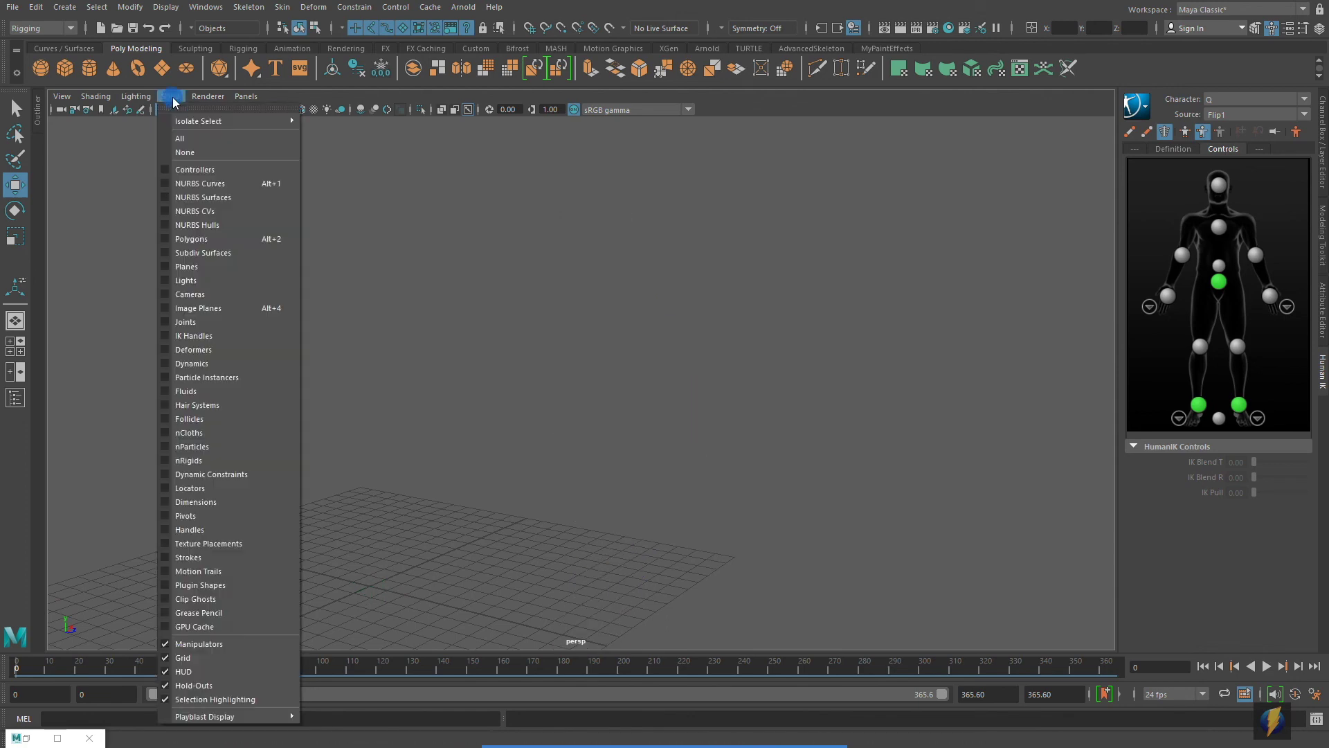
pyautogui.click(204, 239)
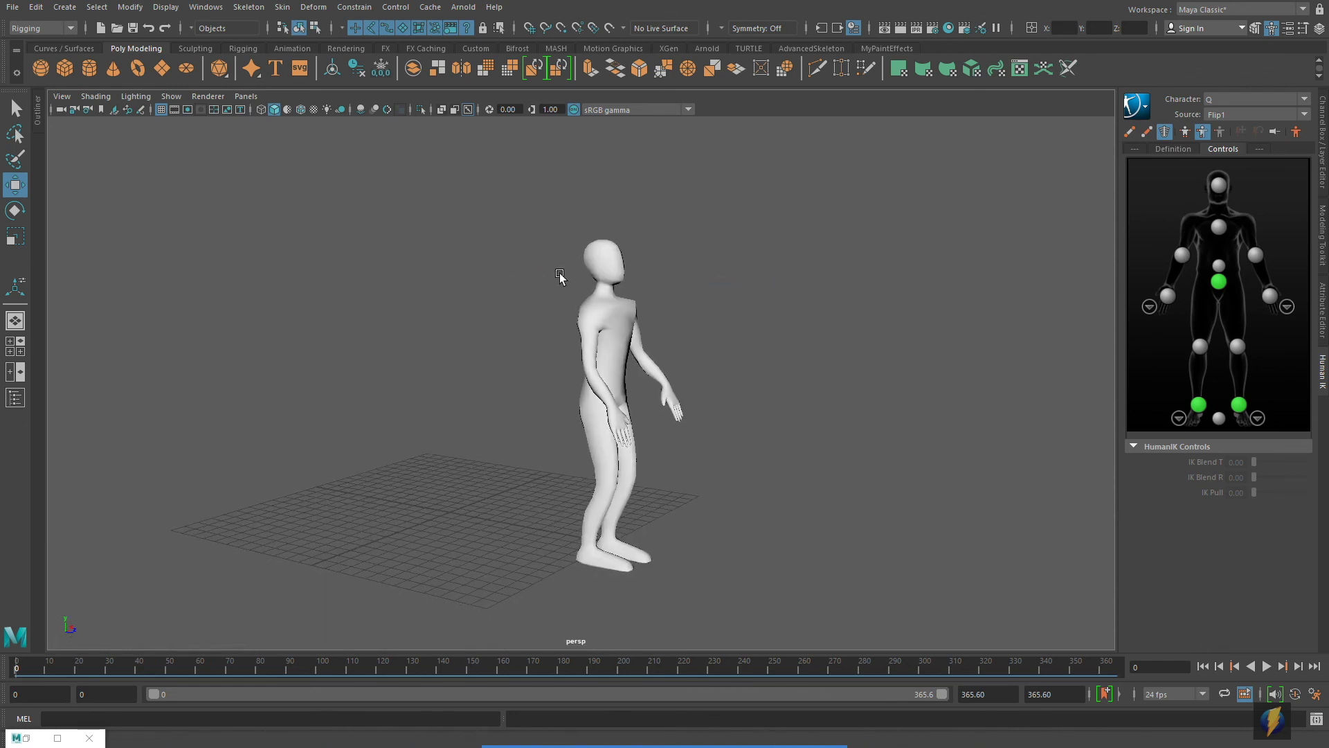
# Play the Flip1 motion and stop it at frame 122.
pyautogui.click(1267, 666)
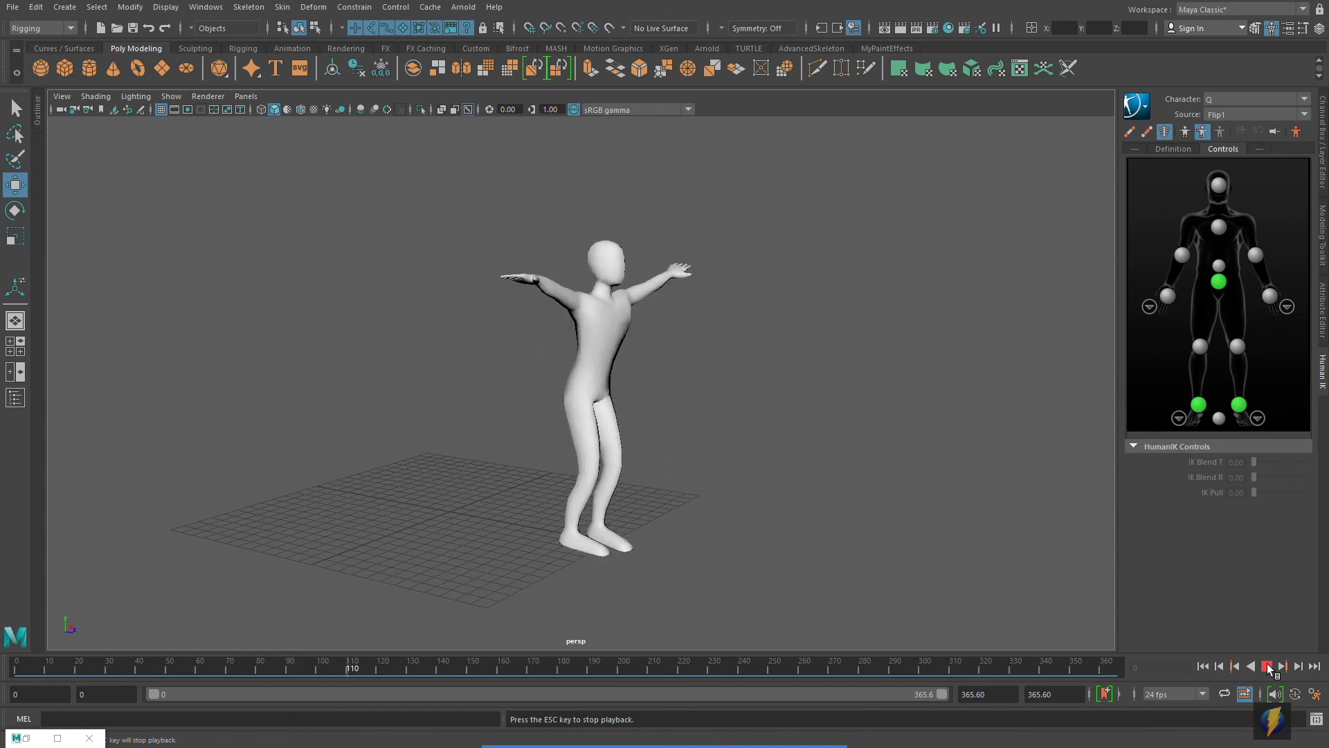
pyautogui.click(1267, 666)
pyautogui.keyDown('alt'); pyautogui.moveTo(644, 458); pyautogui.dragTo(754, 462, button='right'); pyautogui.keyUp('alt')
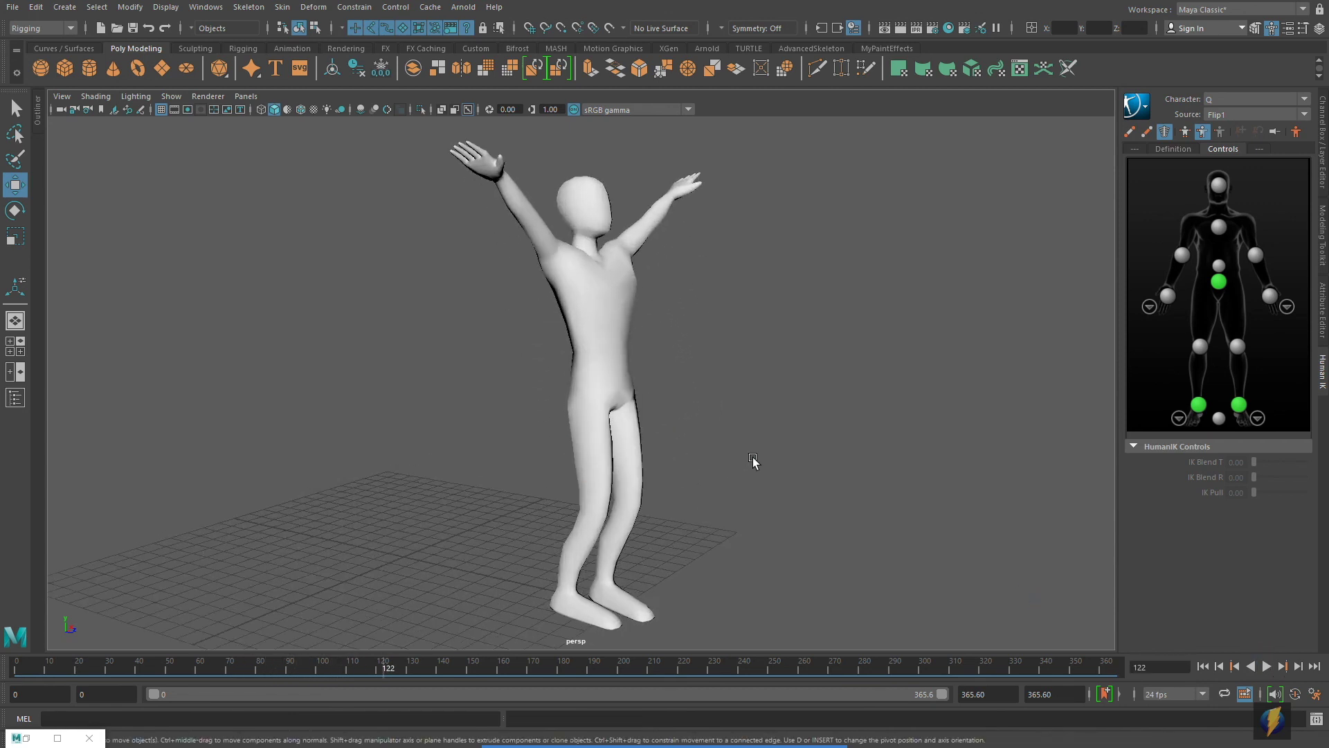